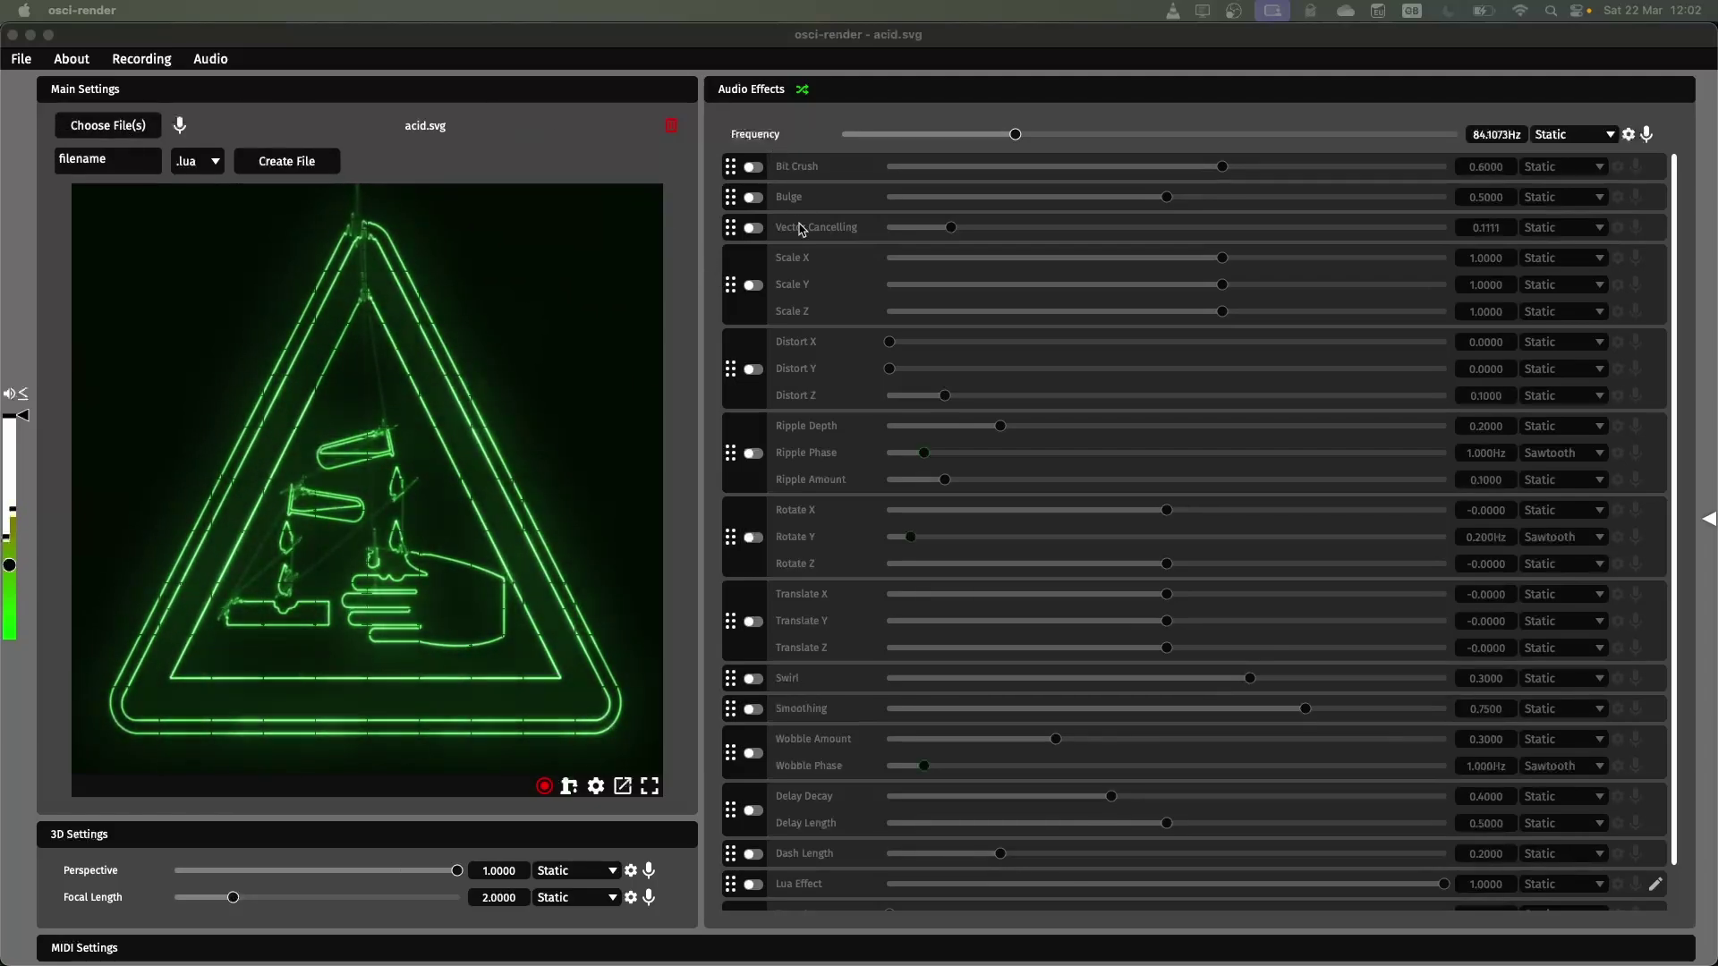
# - Enable Bit Crush, adjust its amount, and switch its modulation to a Sine wave
pyautogui.click(756, 173)
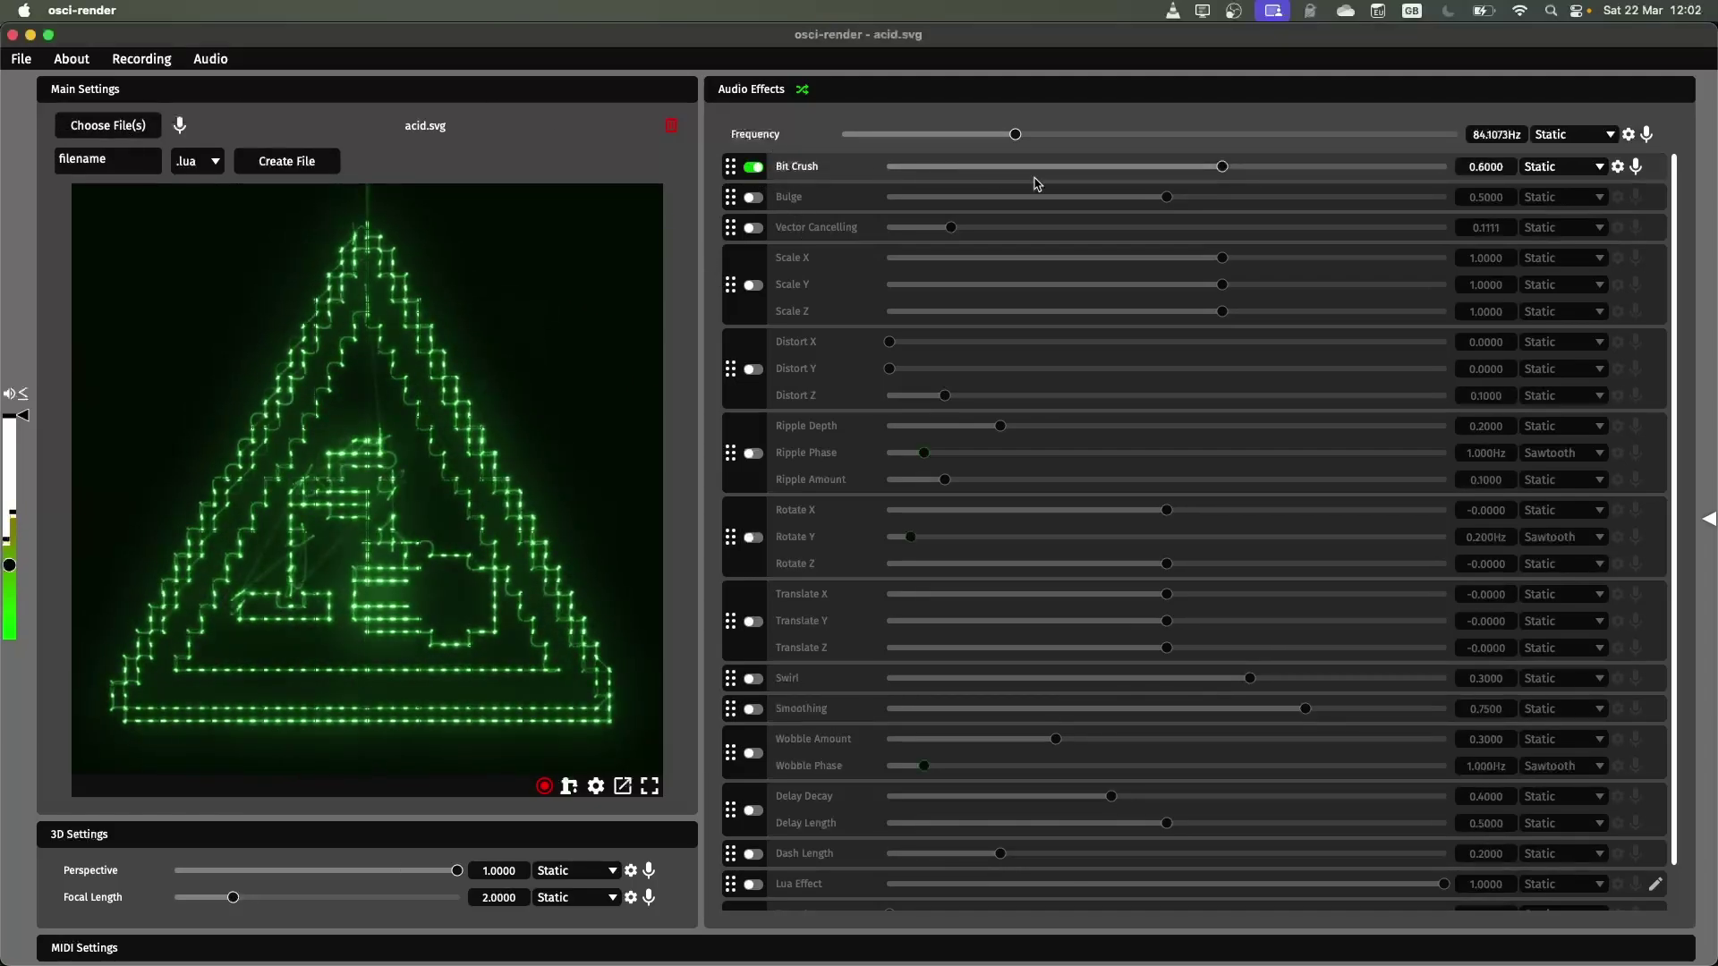
pyautogui.moveTo(1223, 172); pyautogui.dragTo(1130, 177)
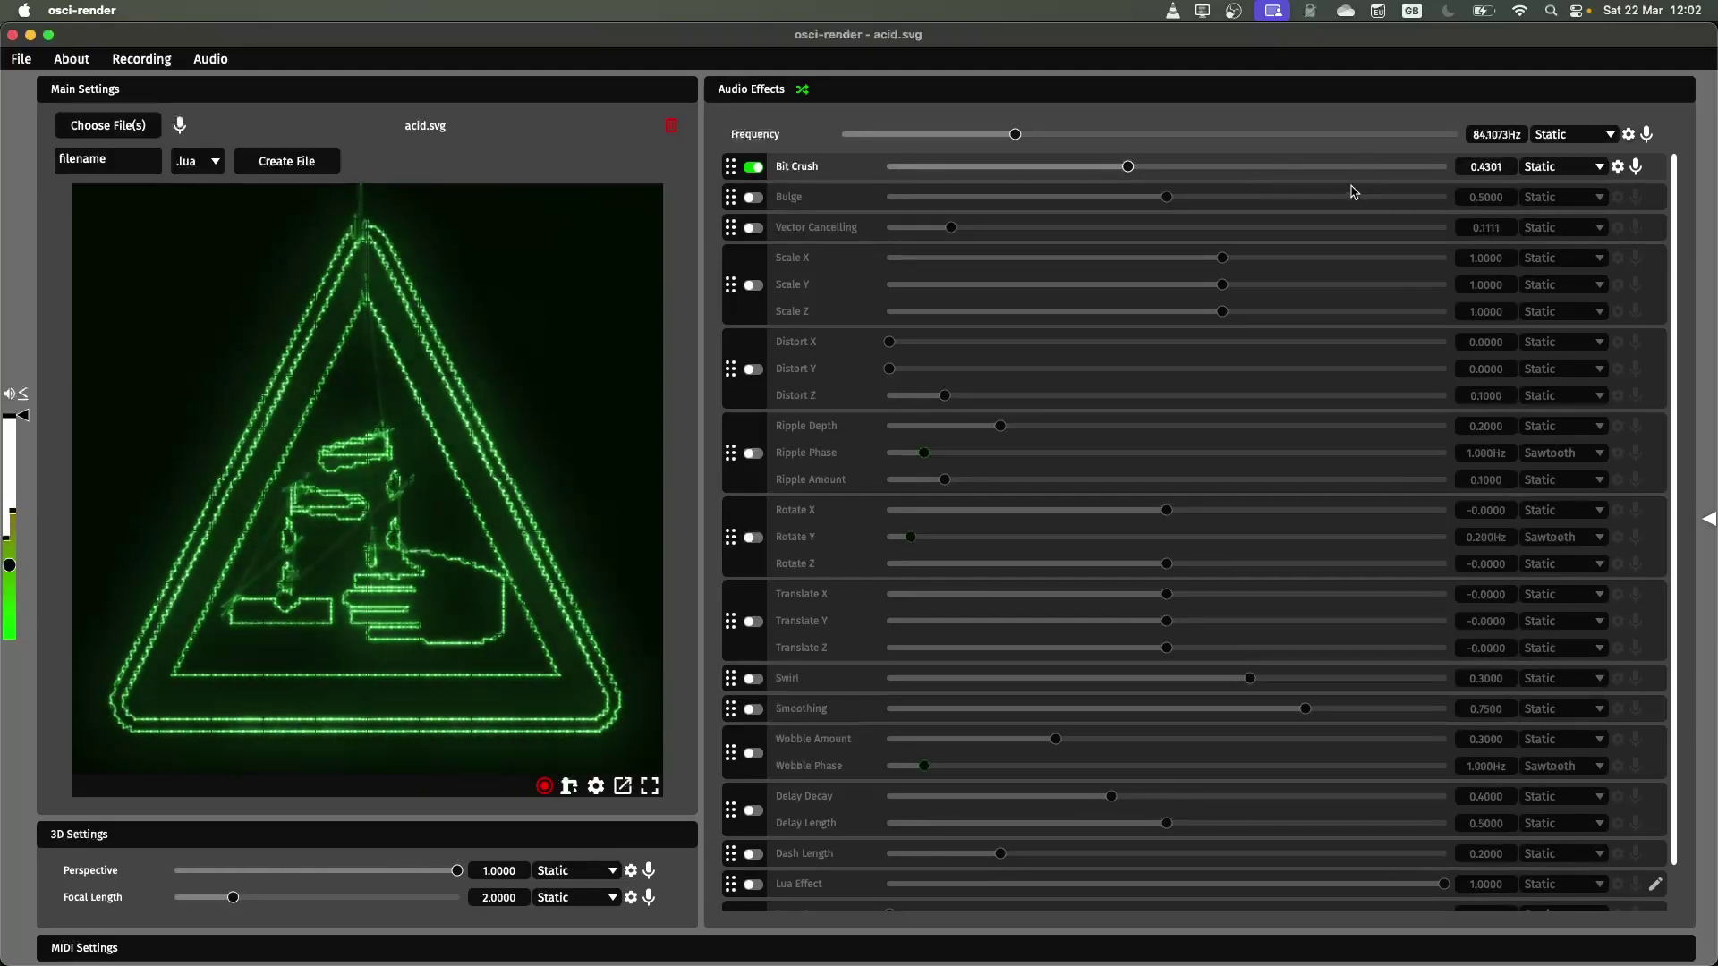
pyautogui.click(1566, 168)
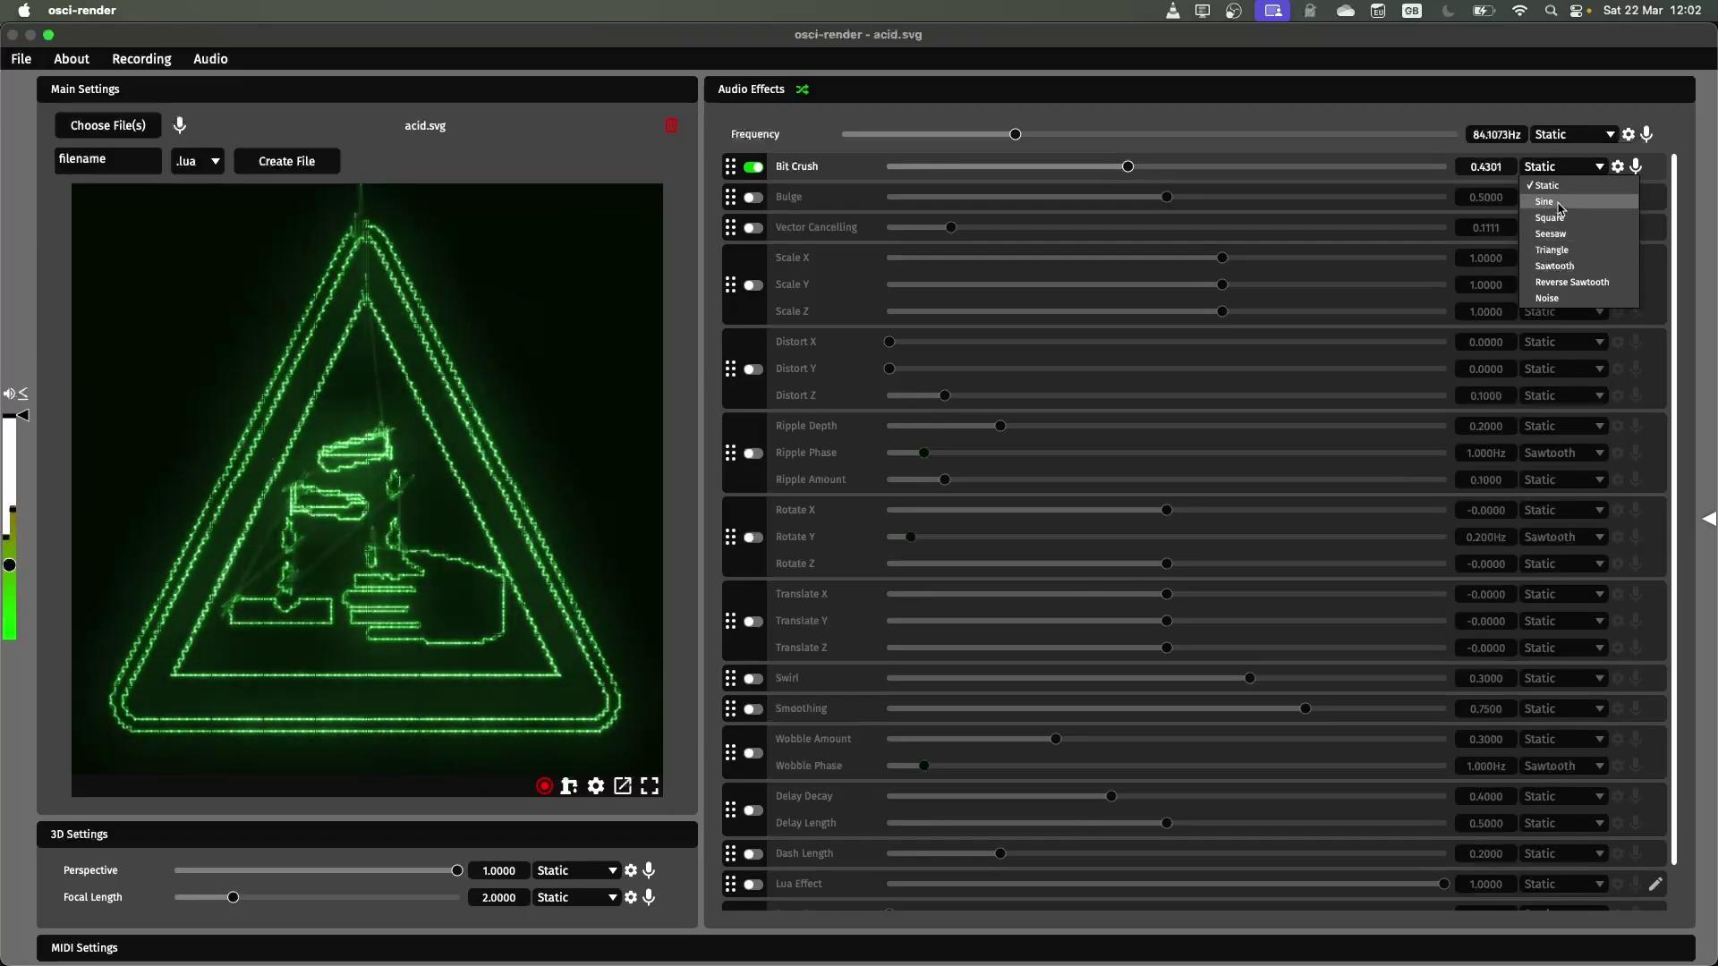
pyautogui.click(1558, 205)
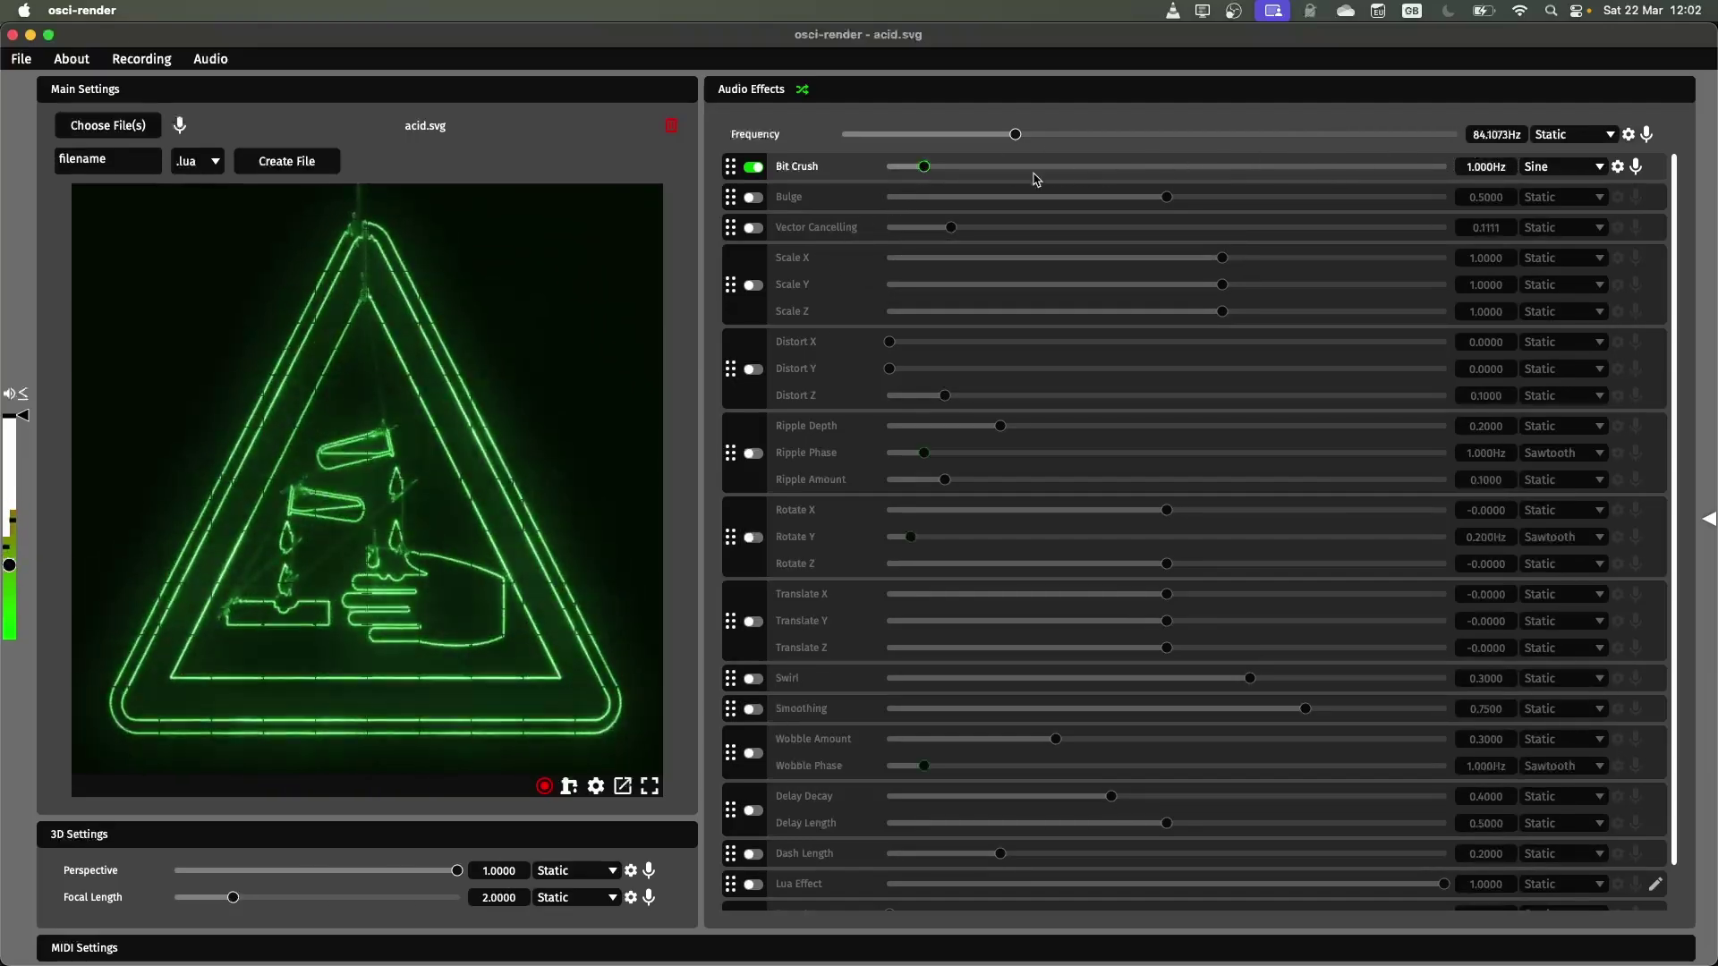
# - Raise the Bit Crush sine rate to about 7 Hz, then return it to Static at 0.4301
pyautogui.click(1566, 174)
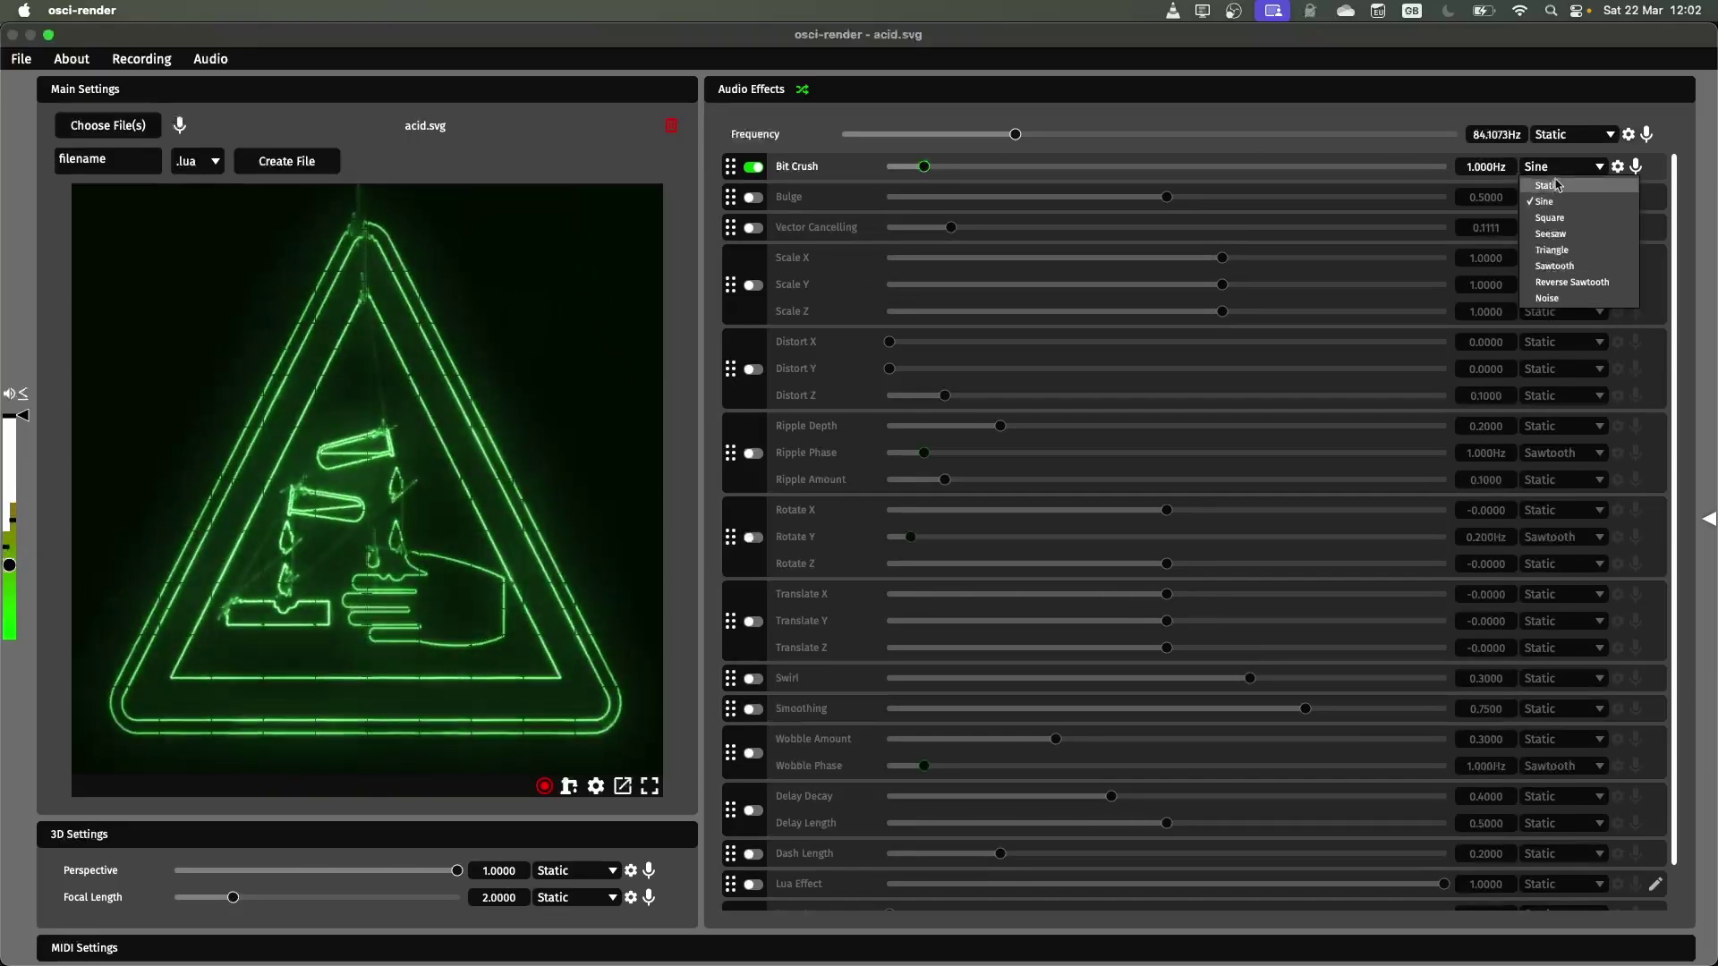
pyautogui.click(922, 175)
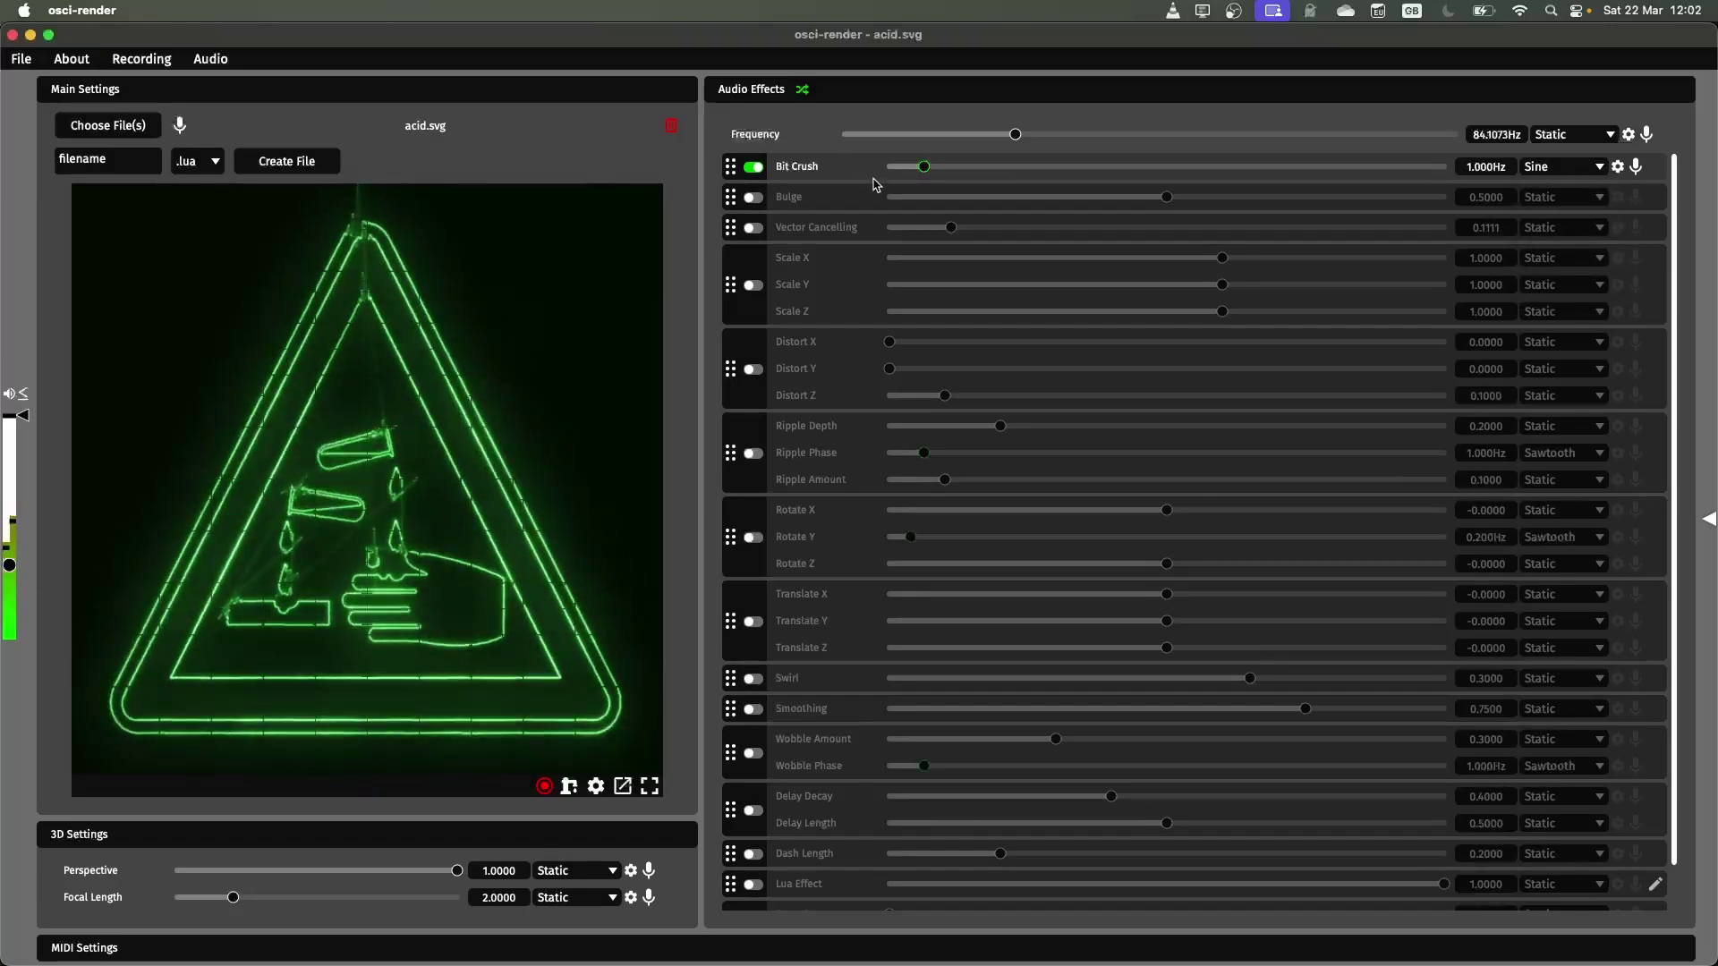
pyautogui.moveTo(926, 173)
pyautogui.mouseDown()
pyautogui.moveTo(1153, 167)
pyautogui.moveTo(945, 190)
pyautogui.moveTo(922, 175)
pyautogui.mouseUp()
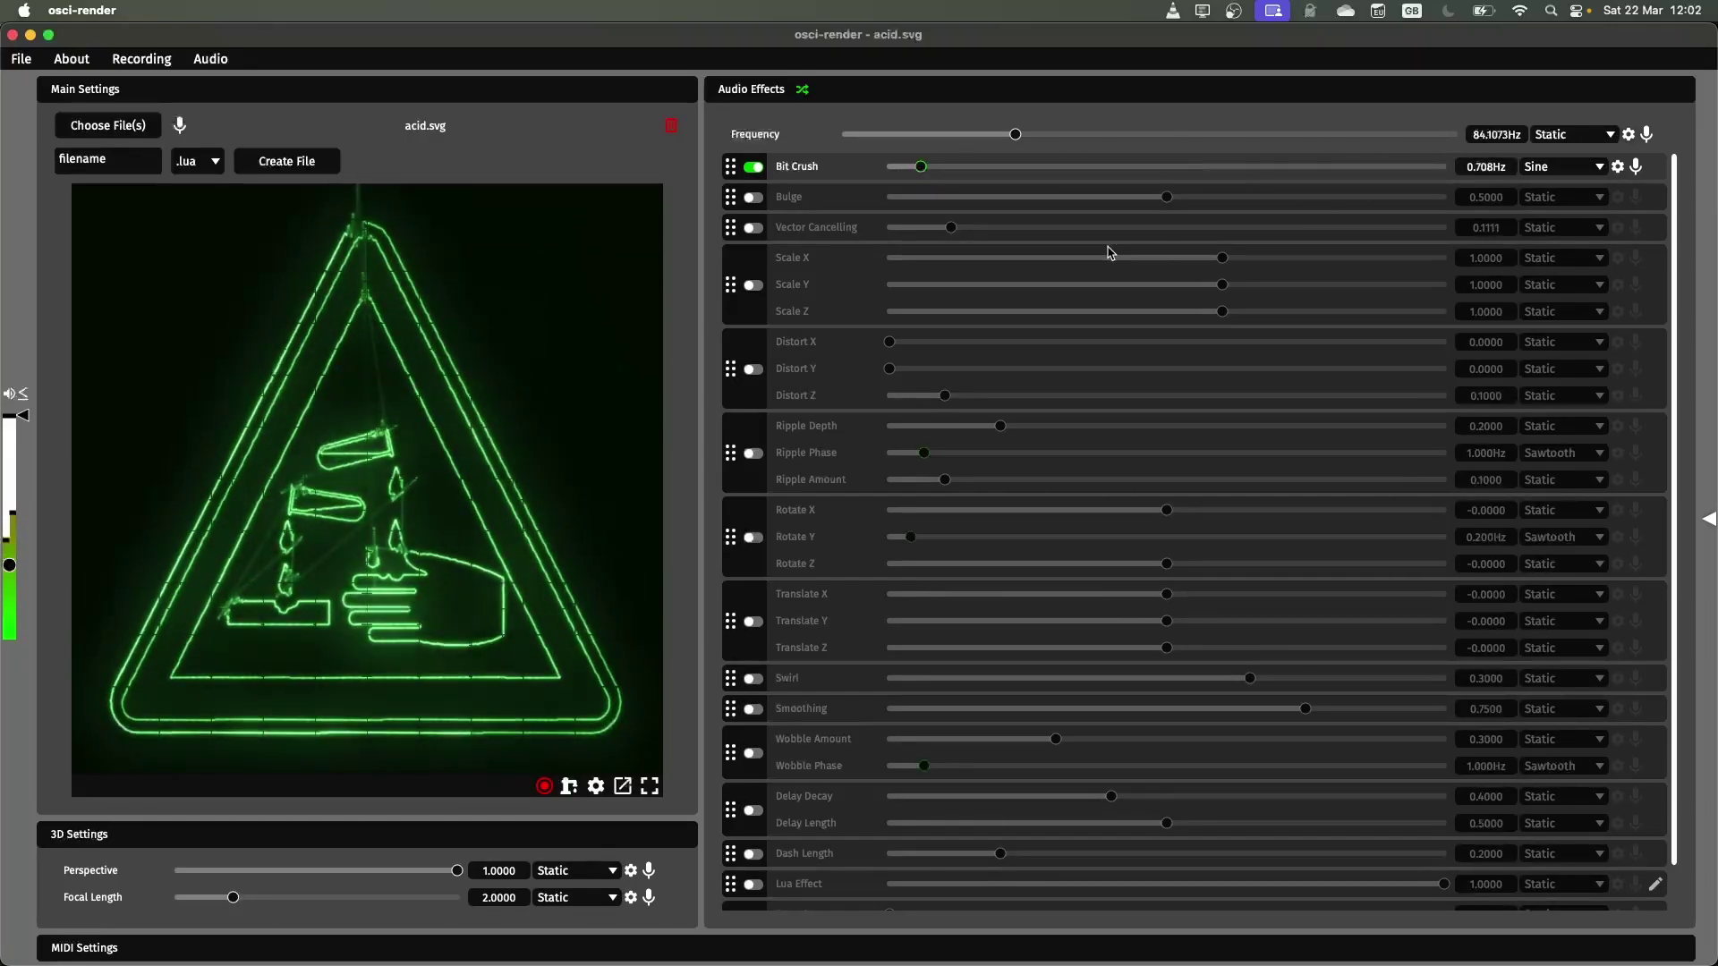
pyautogui.click(1558, 176)
pyautogui.click(1555, 186)
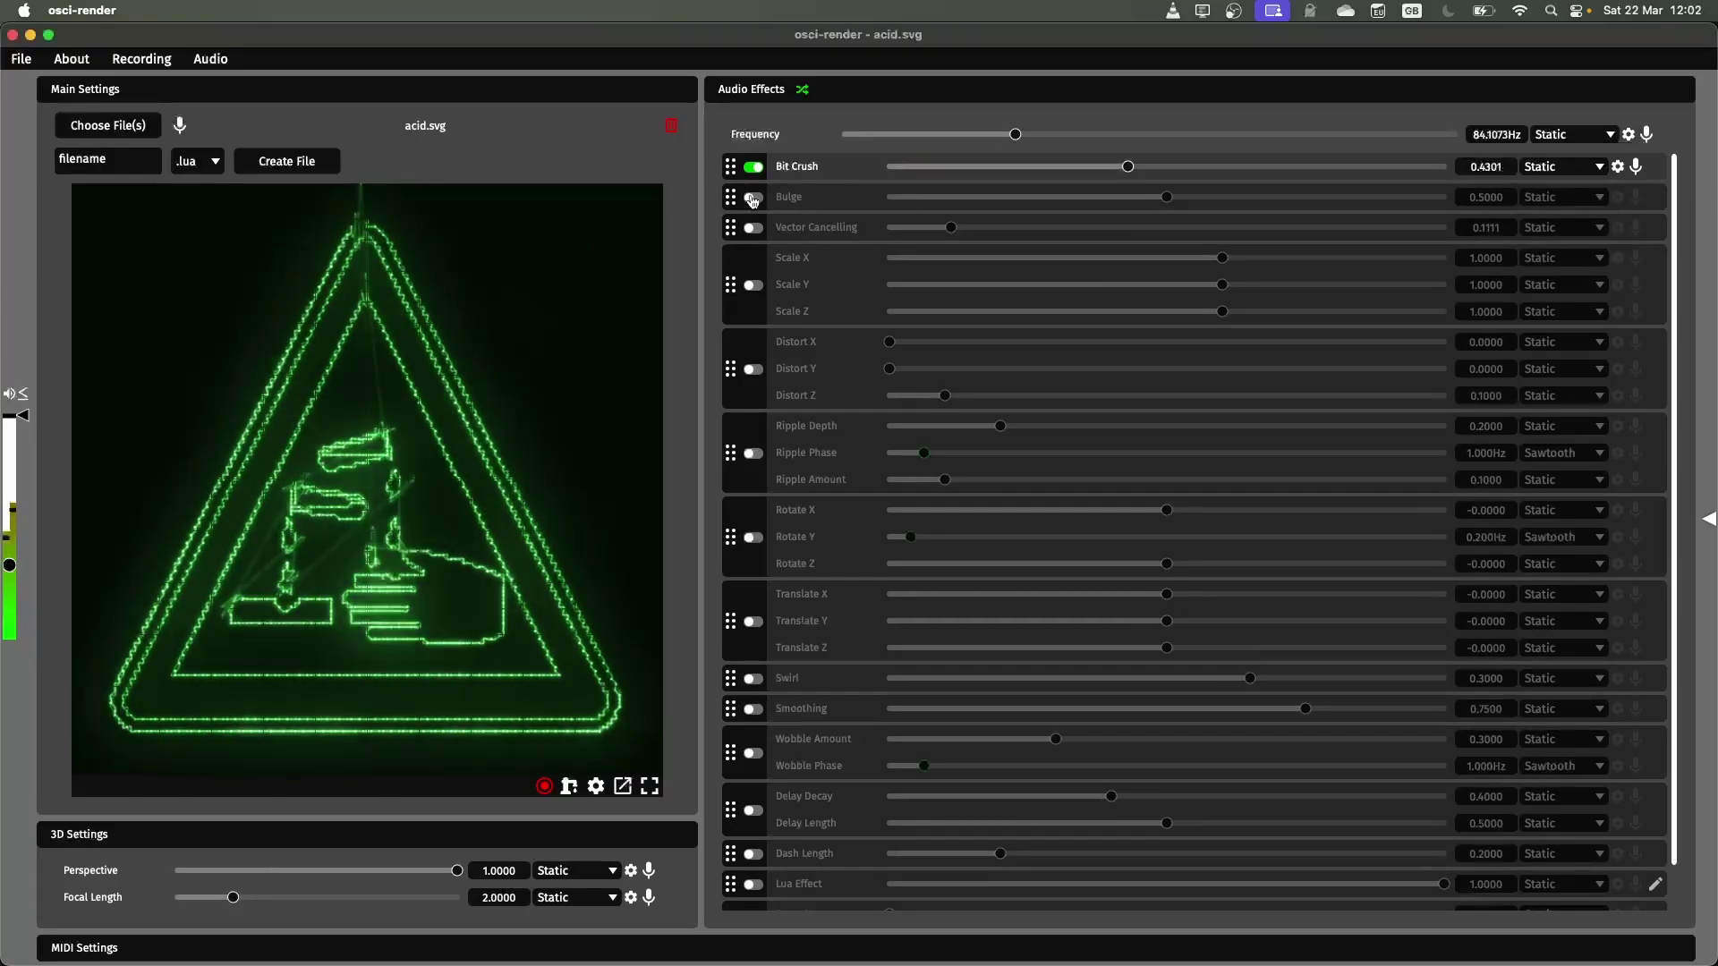
# - Switch the Bit Crush effect off
pyautogui.click(754, 167)
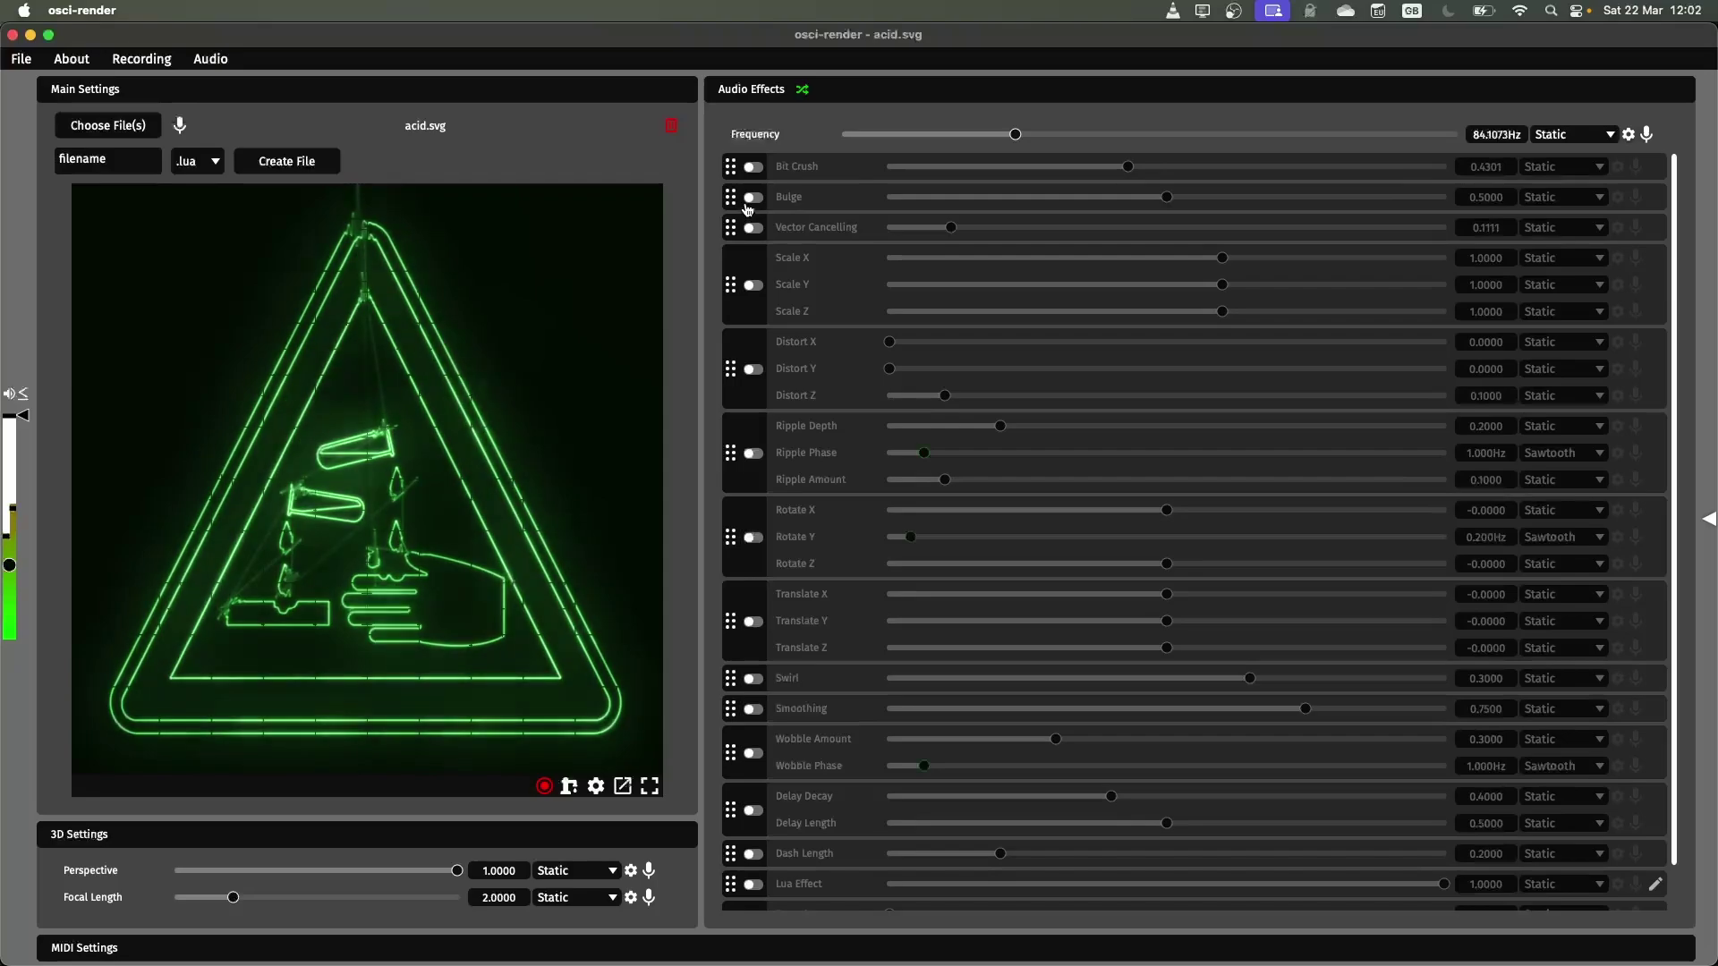
pyautogui.scroll(-2, 786, 651)
pyautogui.scroll(3, 784, 626)
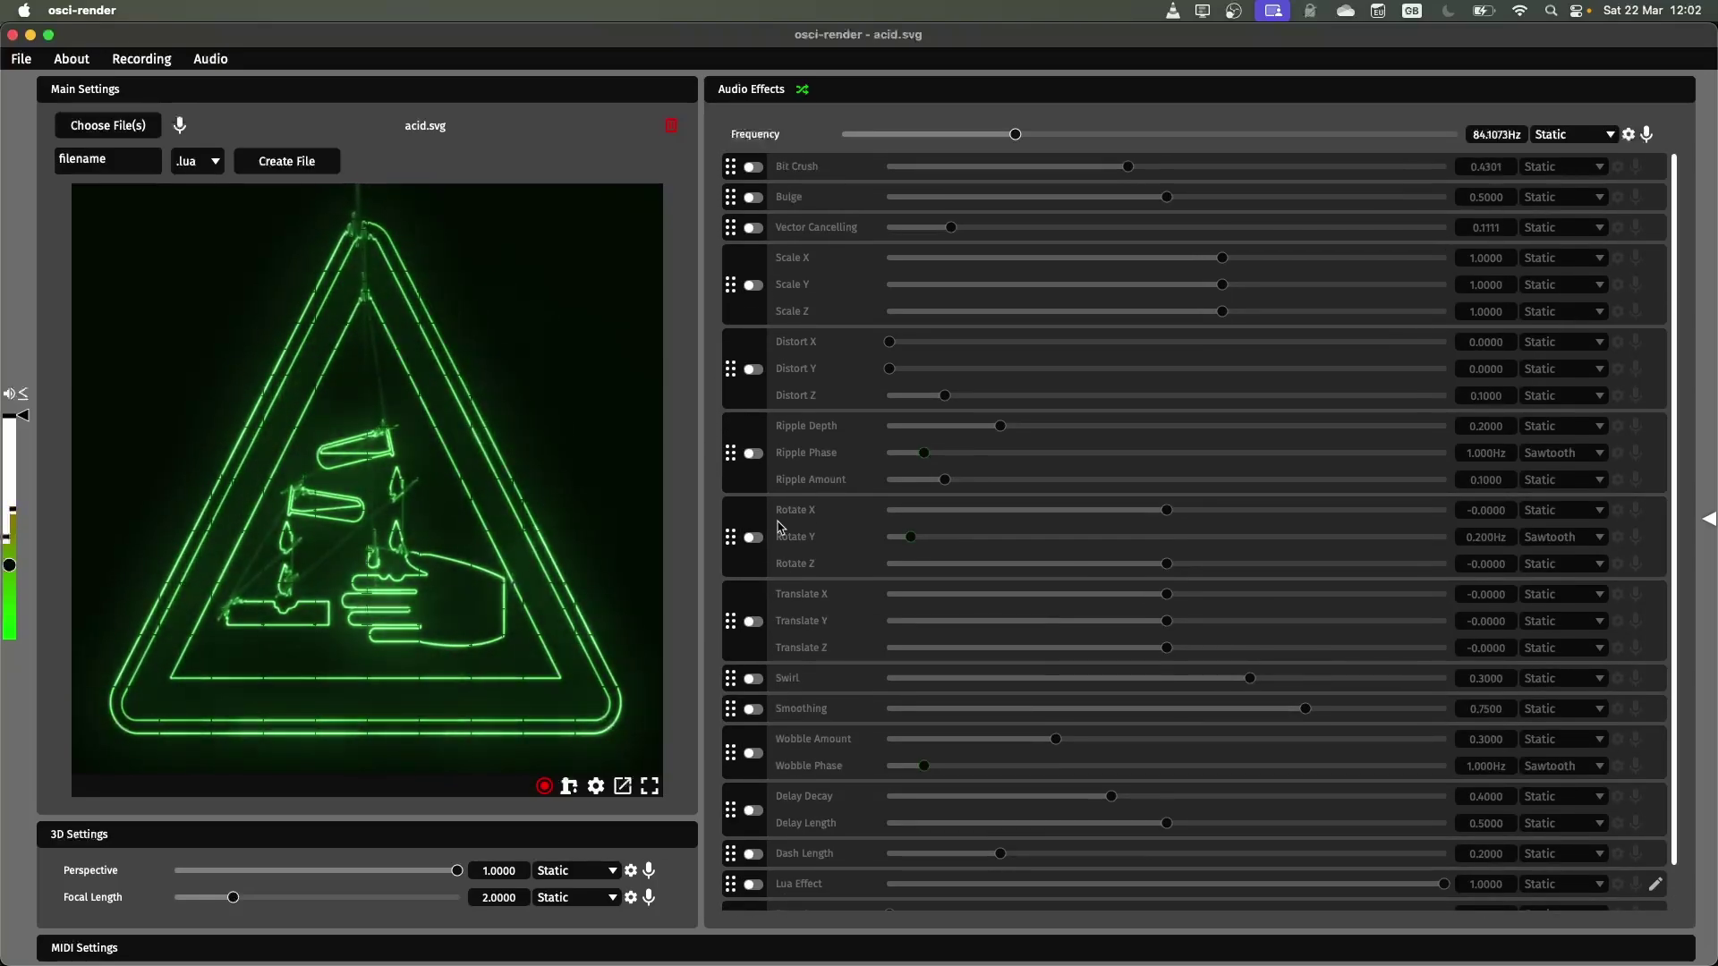
# - Enable Bulge, lower it to 0.5576, try Sine then Static mode, and switch Bulge off
pyautogui.click(753, 198)
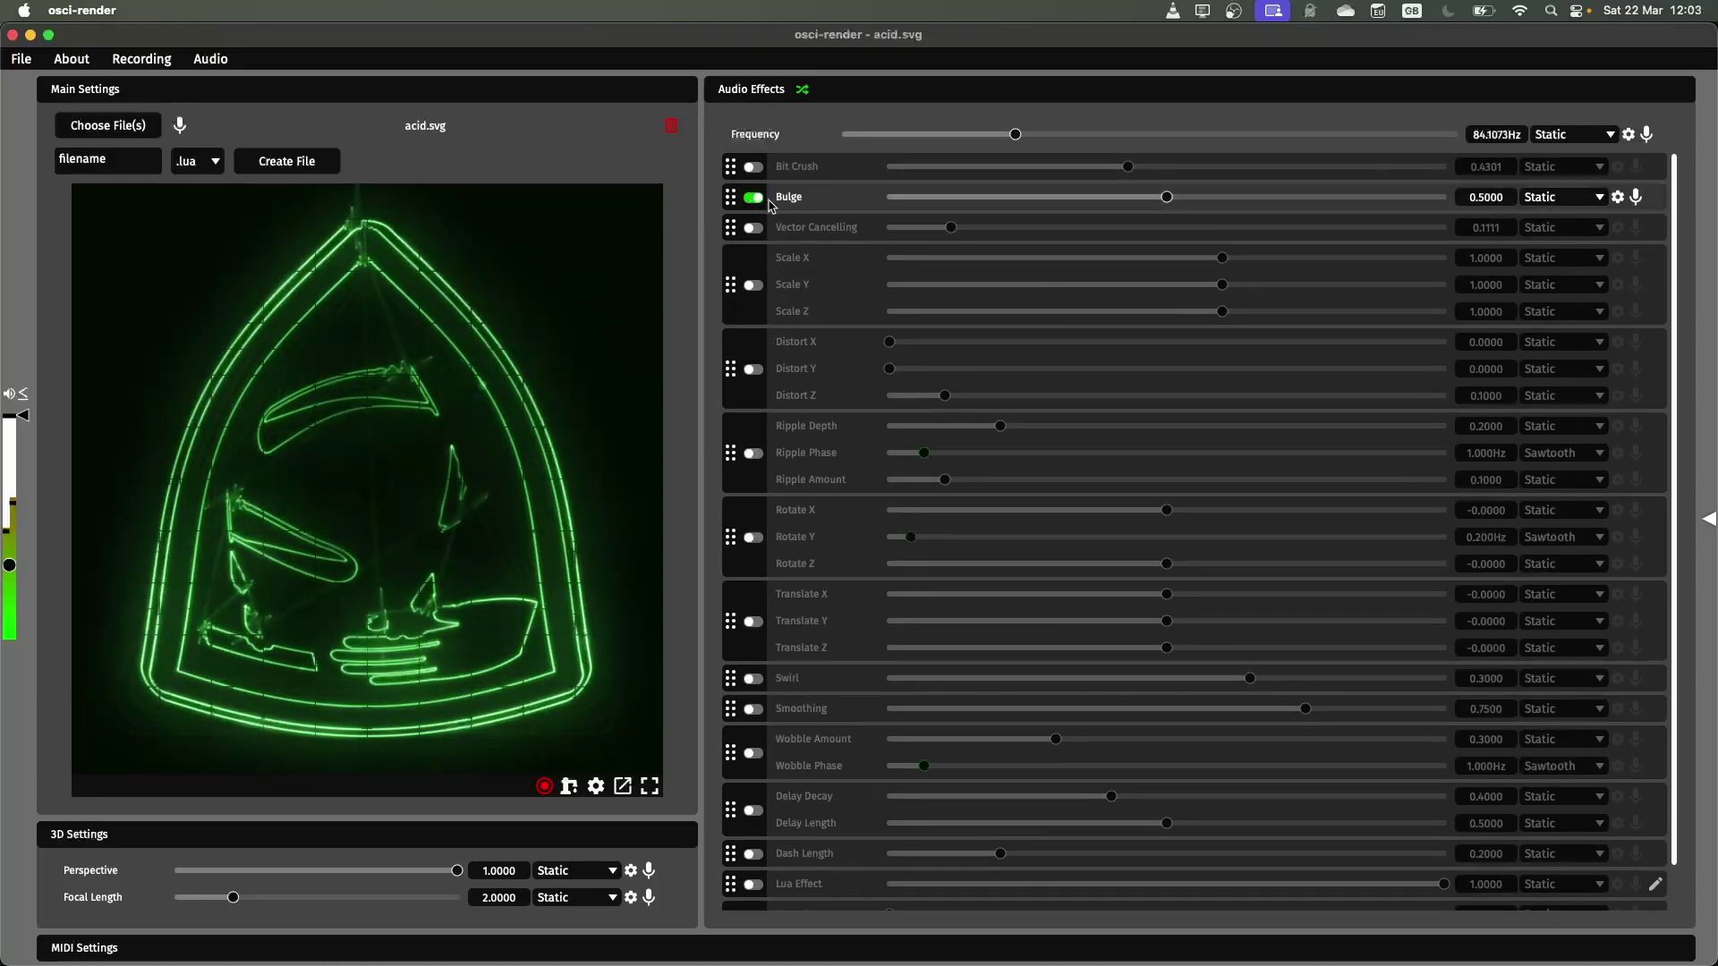
pyautogui.moveTo(1169, 197); pyautogui.dragTo(1203, 233)
pyautogui.click(1572, 197)
pyautogui.click(1555, 231)
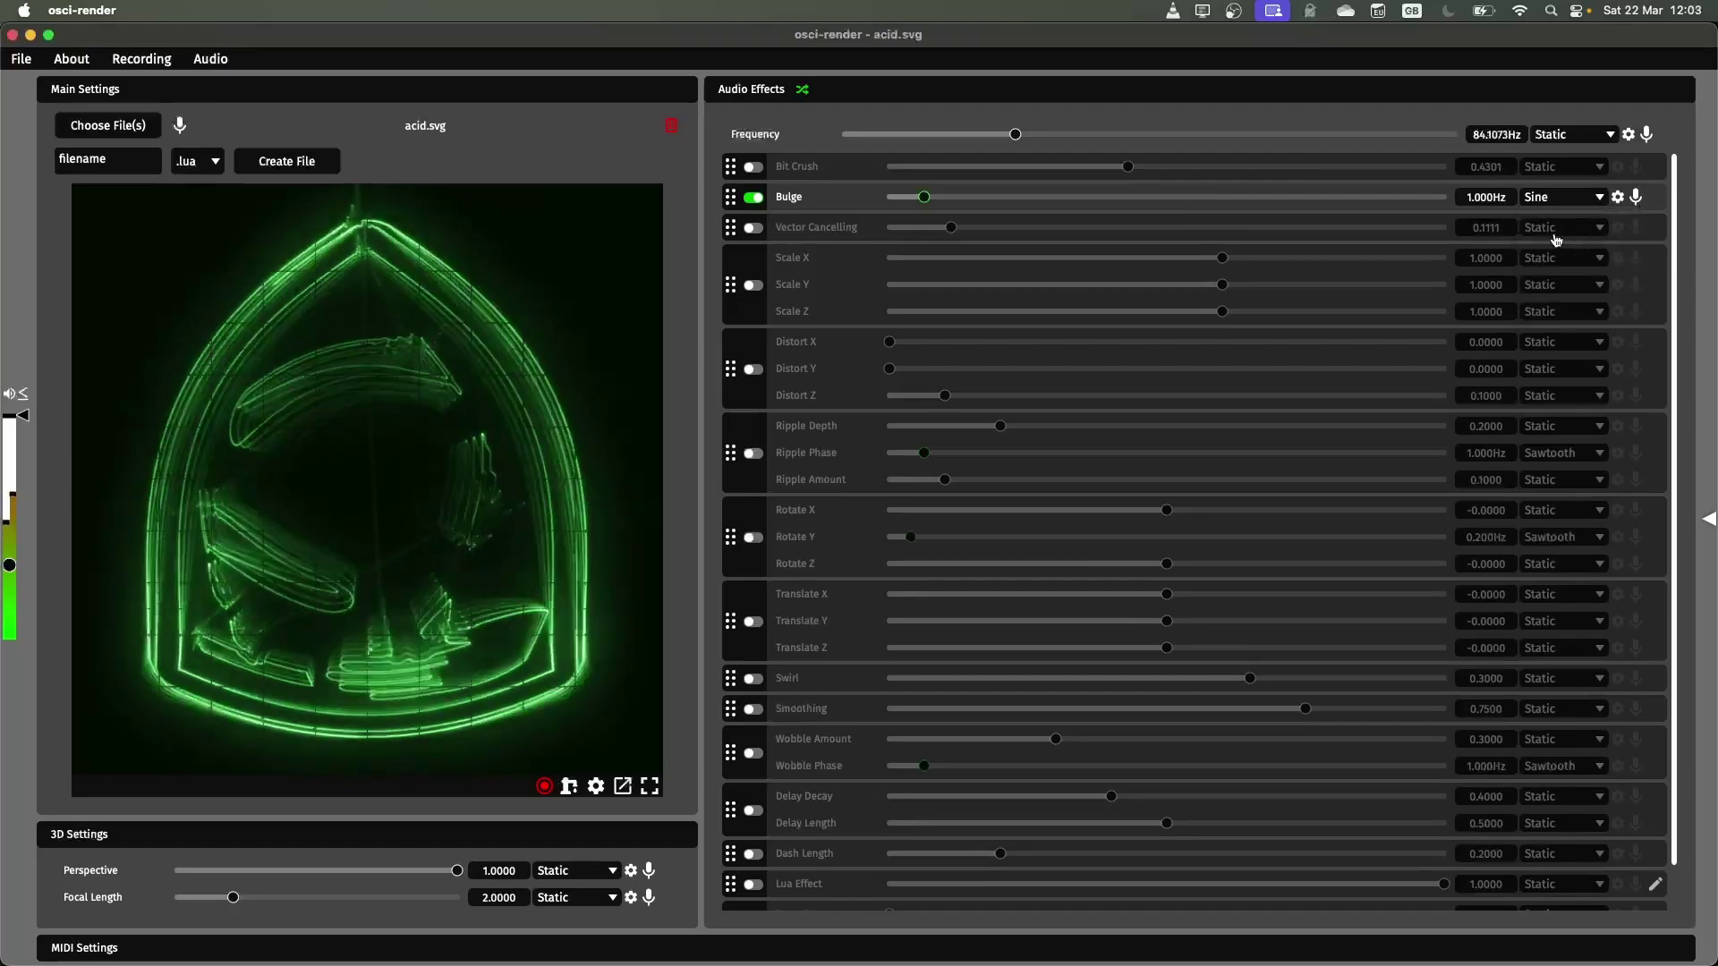
pyautogui.click(1558, 197)
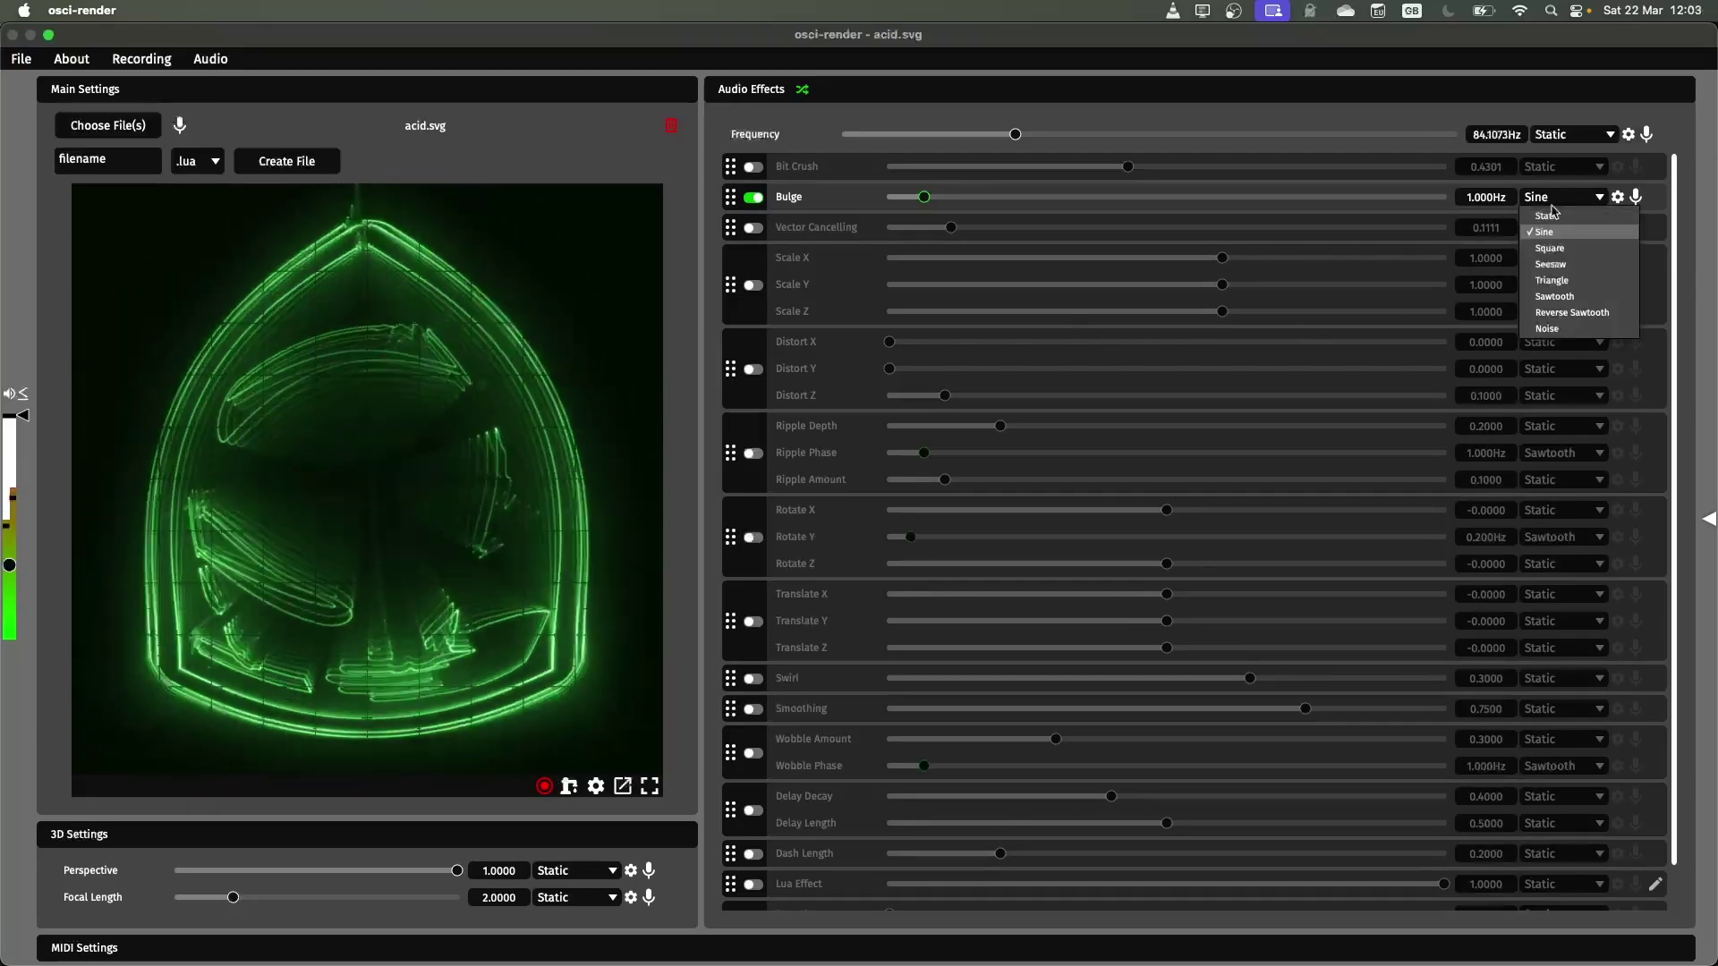
pyautogui.click(1547, 218)
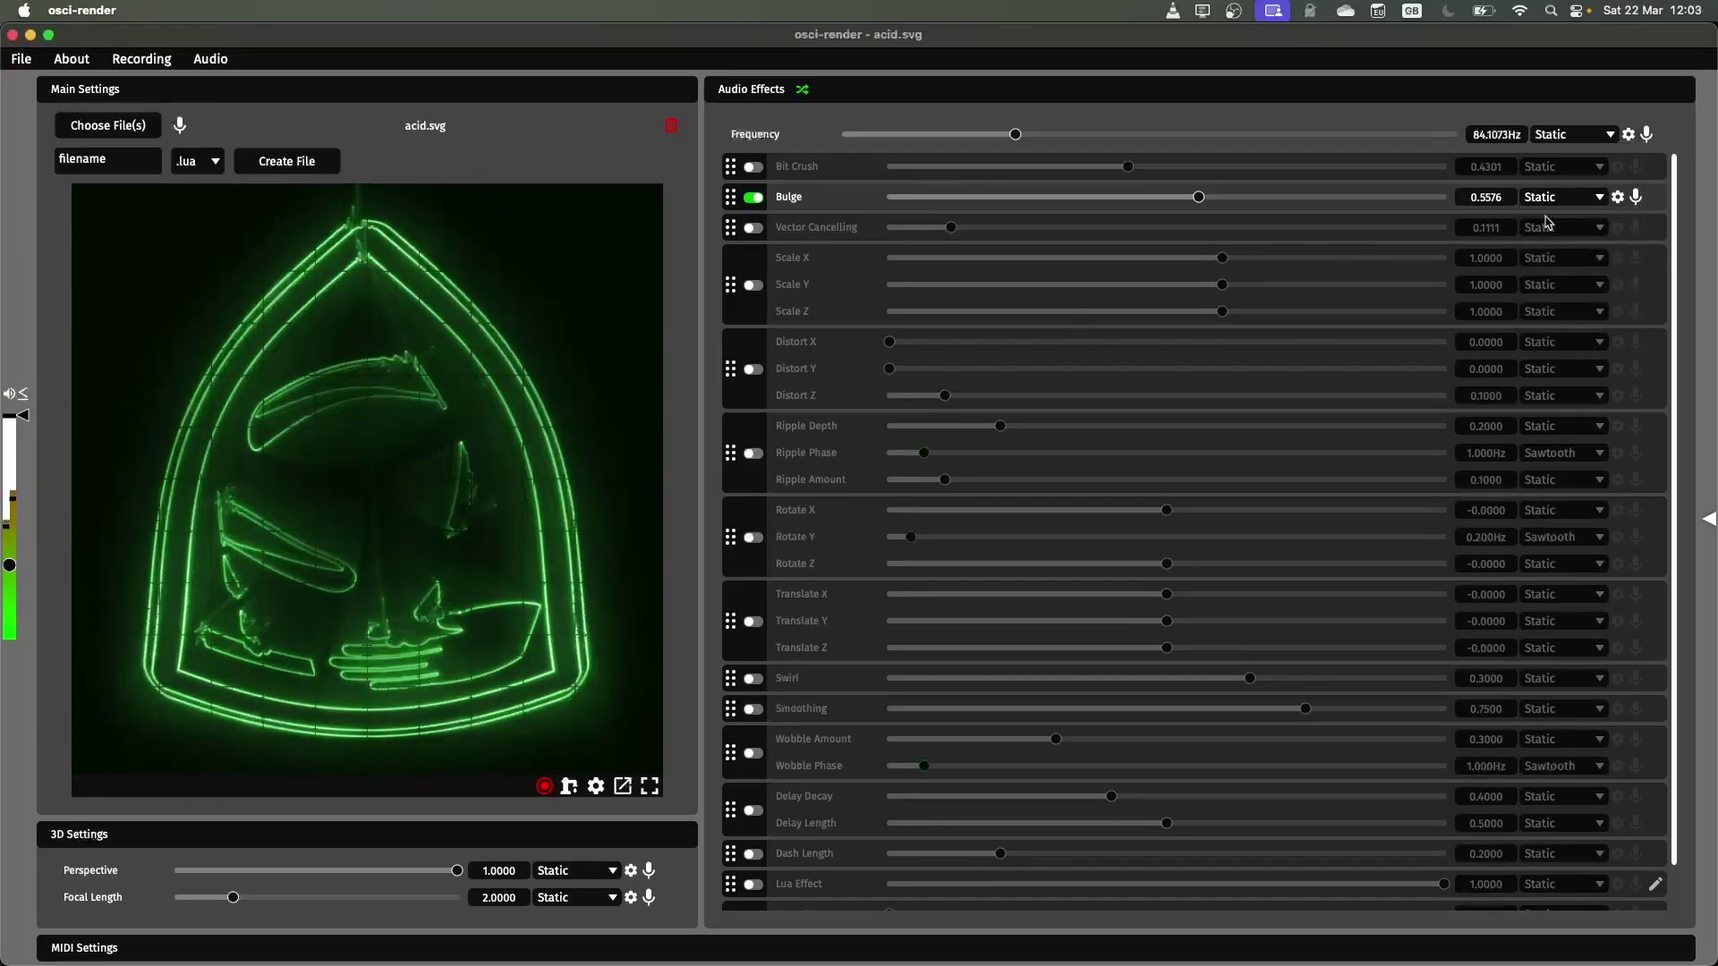
pyautogui.click(753, 197)
# - Enable Vector Cancelling and drag its amount down to near zero at 0.0016
pyautogui.click(754, 228)
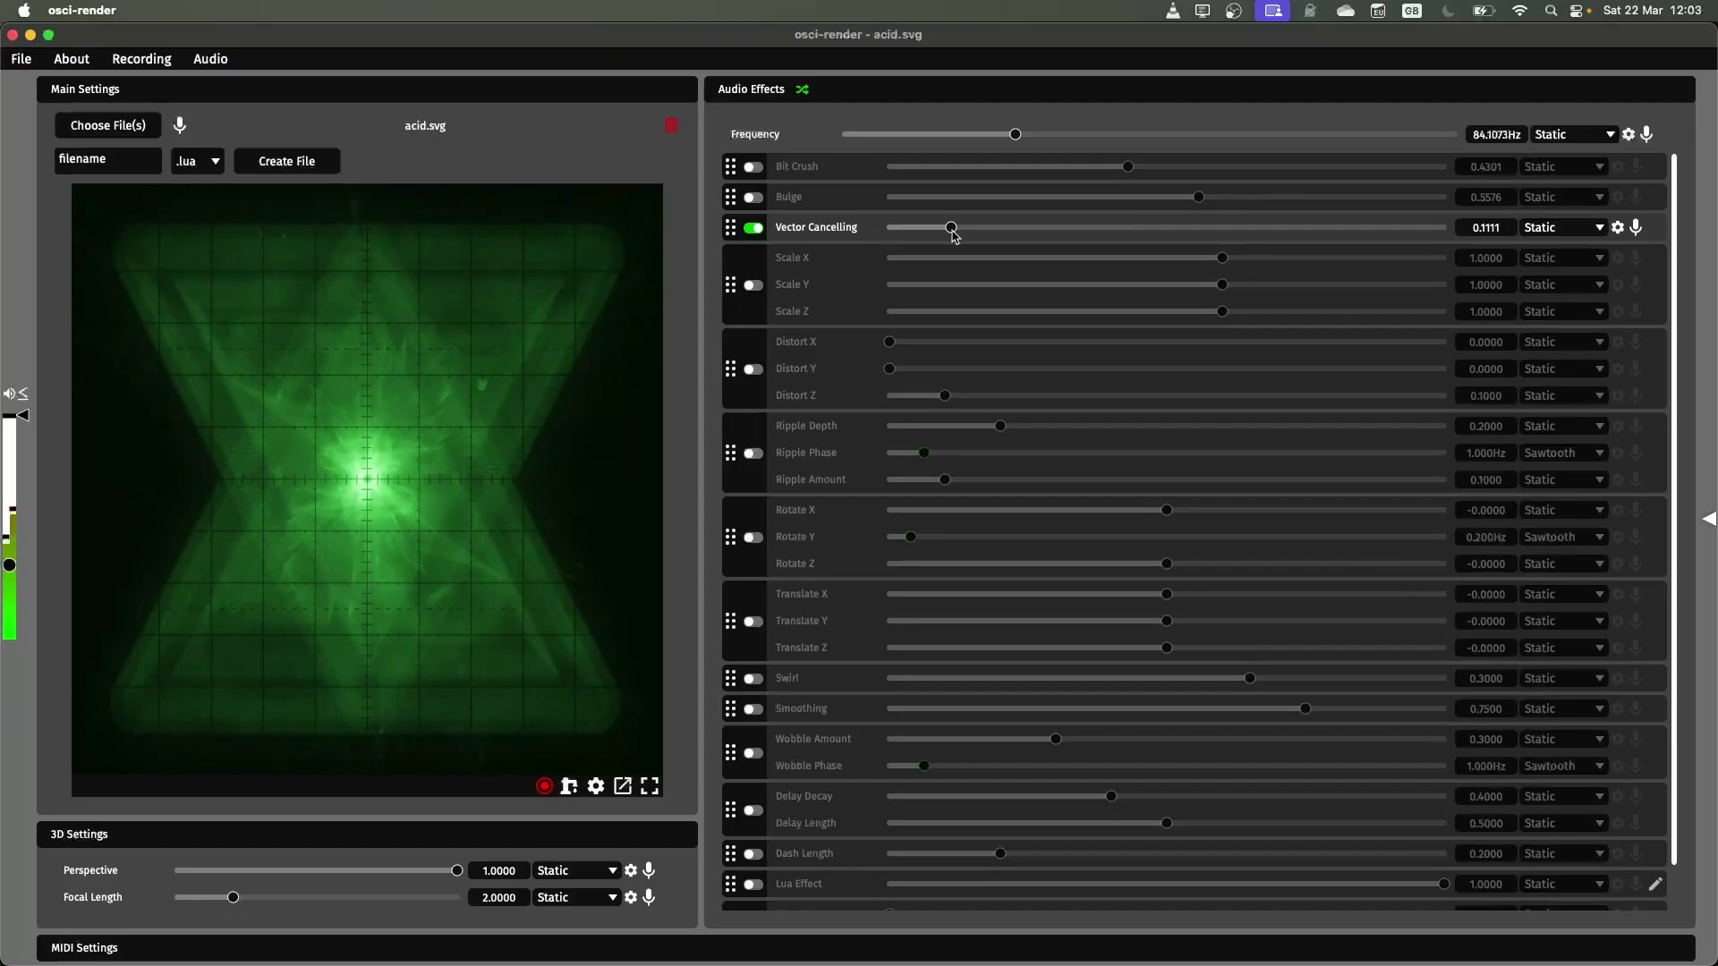
pyautogui.moveTo(954, 234); pyautogui.dragTo(892, 298)
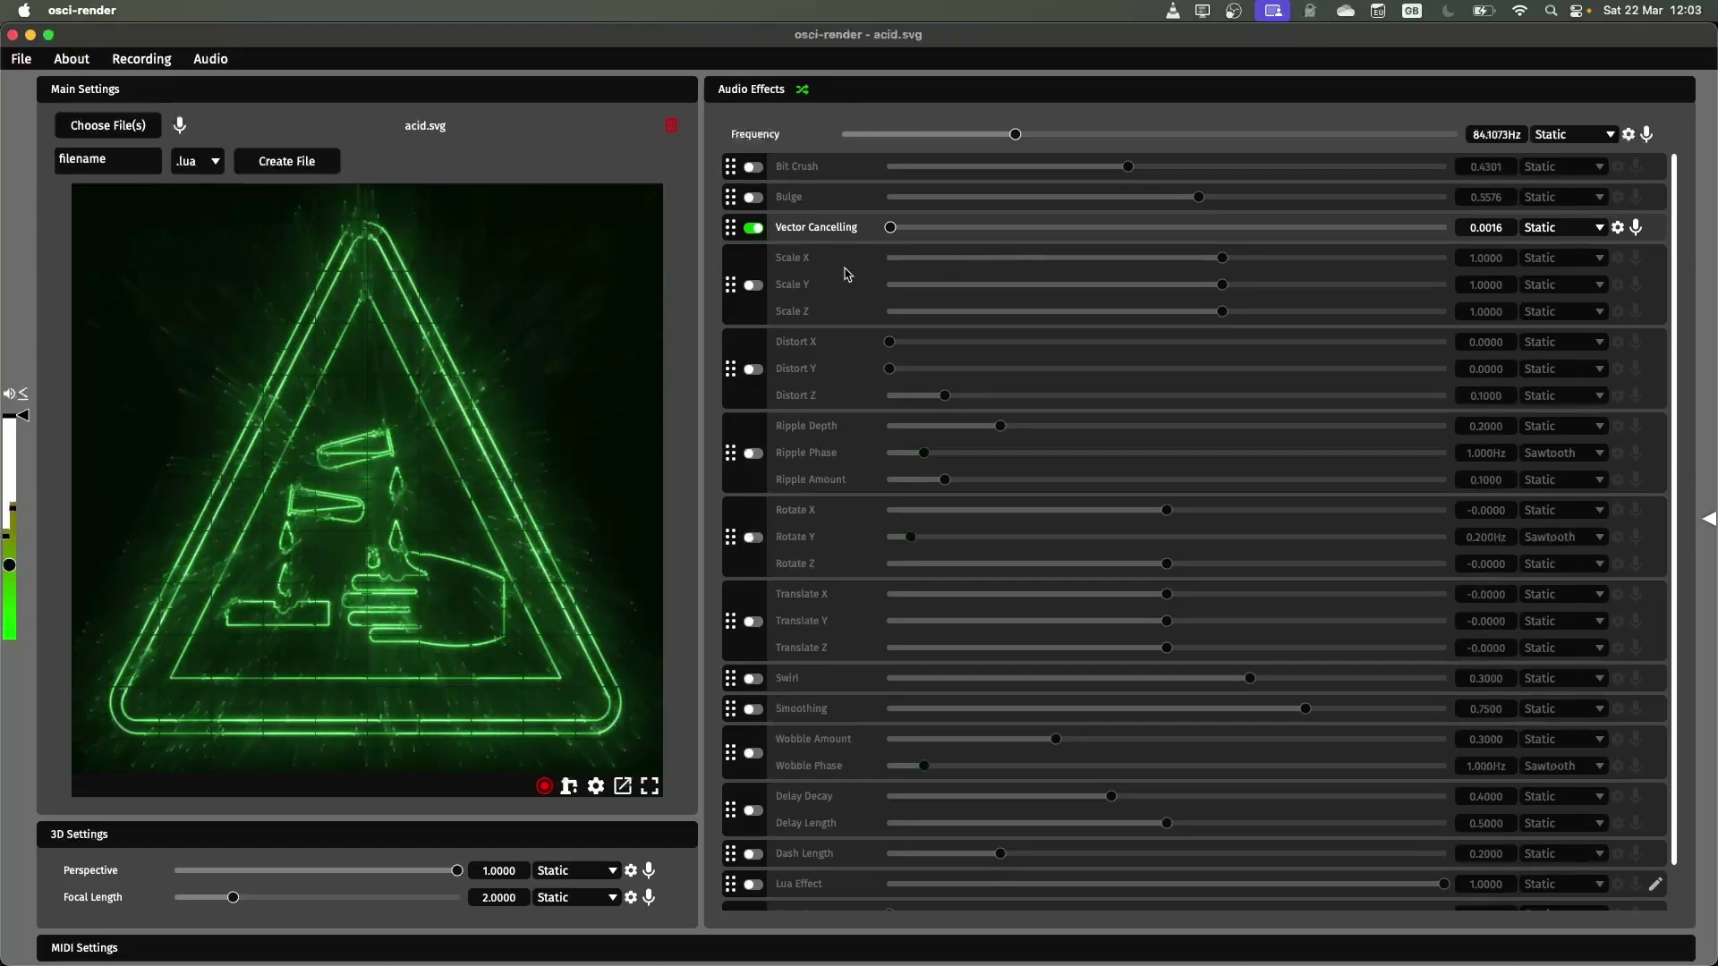
# - Turn Vector Cancelling off and enable Scale at X 1.0575, Y 0.9795, Z 0.7617
pyautogui.click(754, 229)
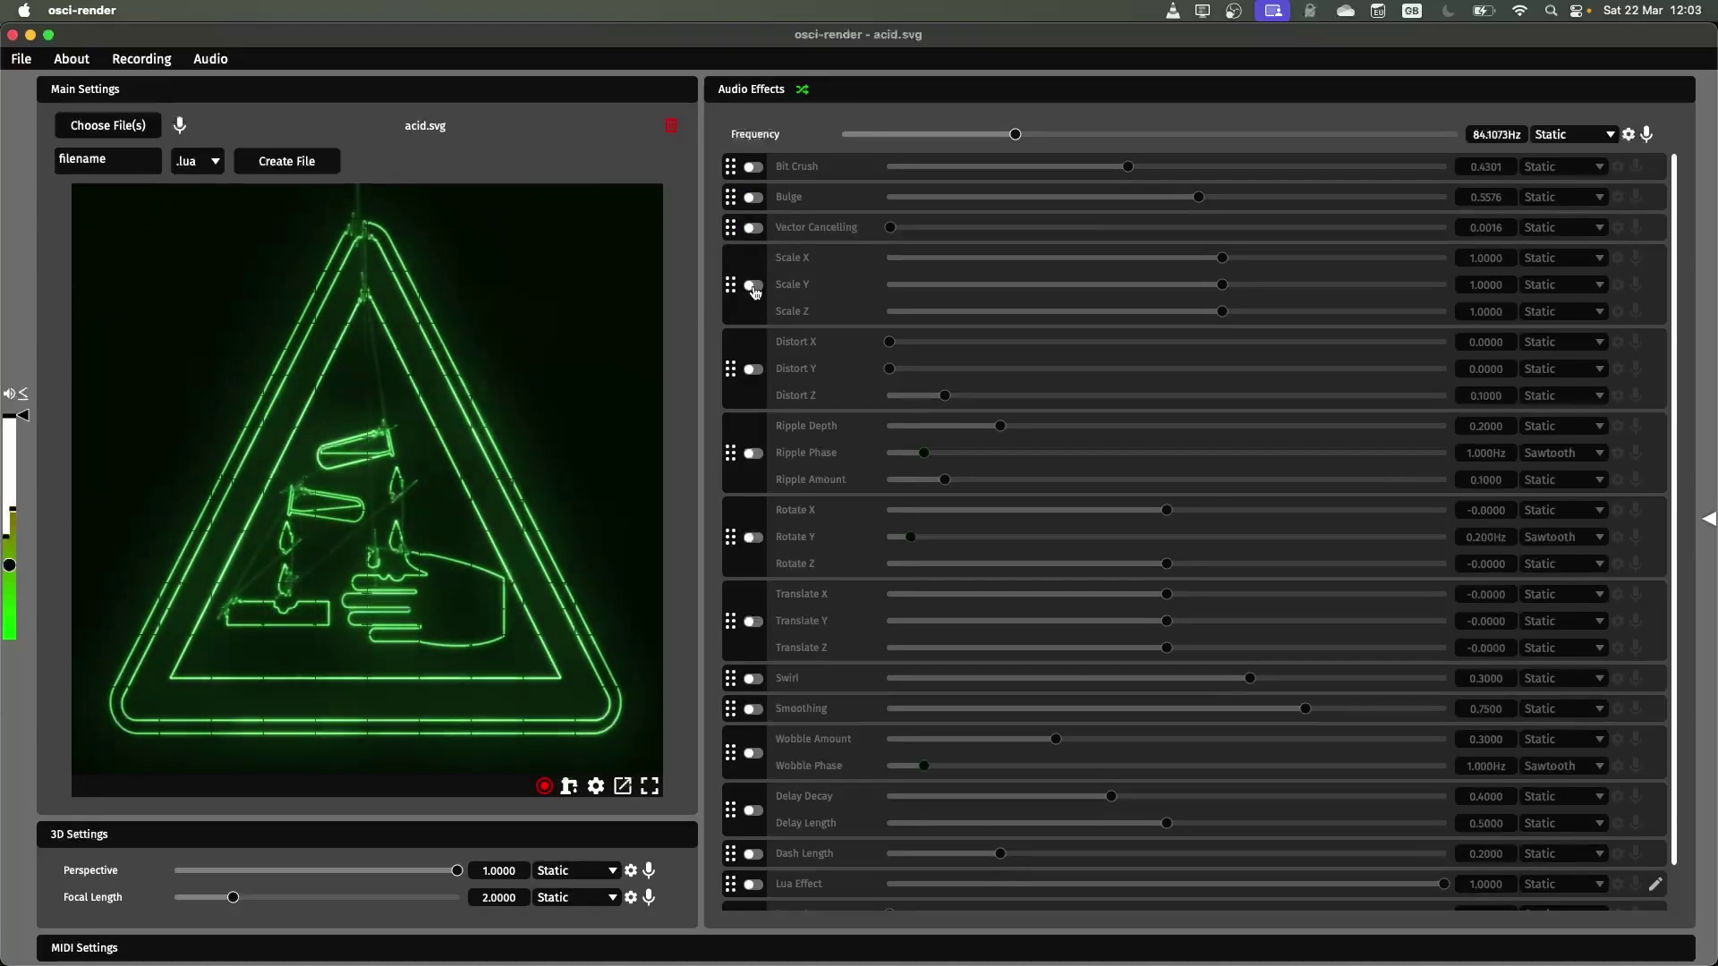
pyautogui.click(754, 287)
pyautogui.moveTo(1222, 285)
pyautogui.mouseDown()
pyautogui.moveTo(1097, 286)
pyautogui.moveTo(1214, 299)
pyautogui.moveTo(1221, 258)
pyautogui.moveTo(1152, 258)
pyautogui.moveTo(1226, 257)
pyautogui.moveTo(1187, 313)
pyautogui.moveTo(1210, 312)
pyautogui.mouseUp()
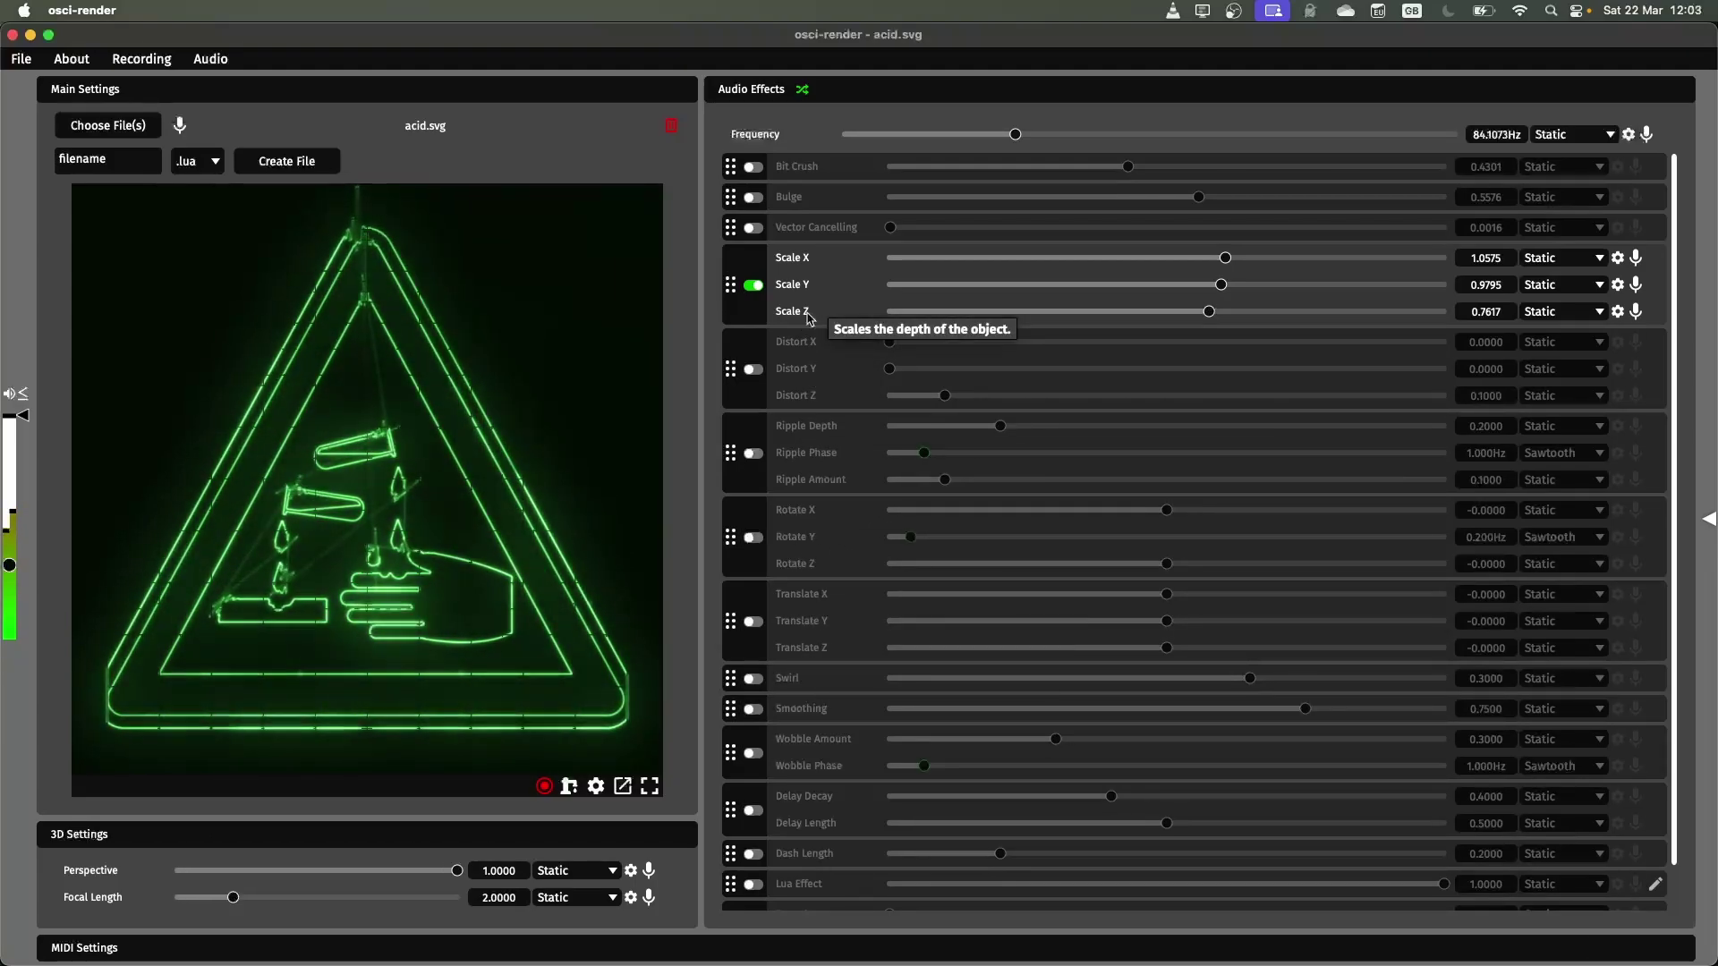
# - Turn Scale off, enable Distort, and try Distort Z and X, resetting X to 0
pyautogui.click(754, 286)
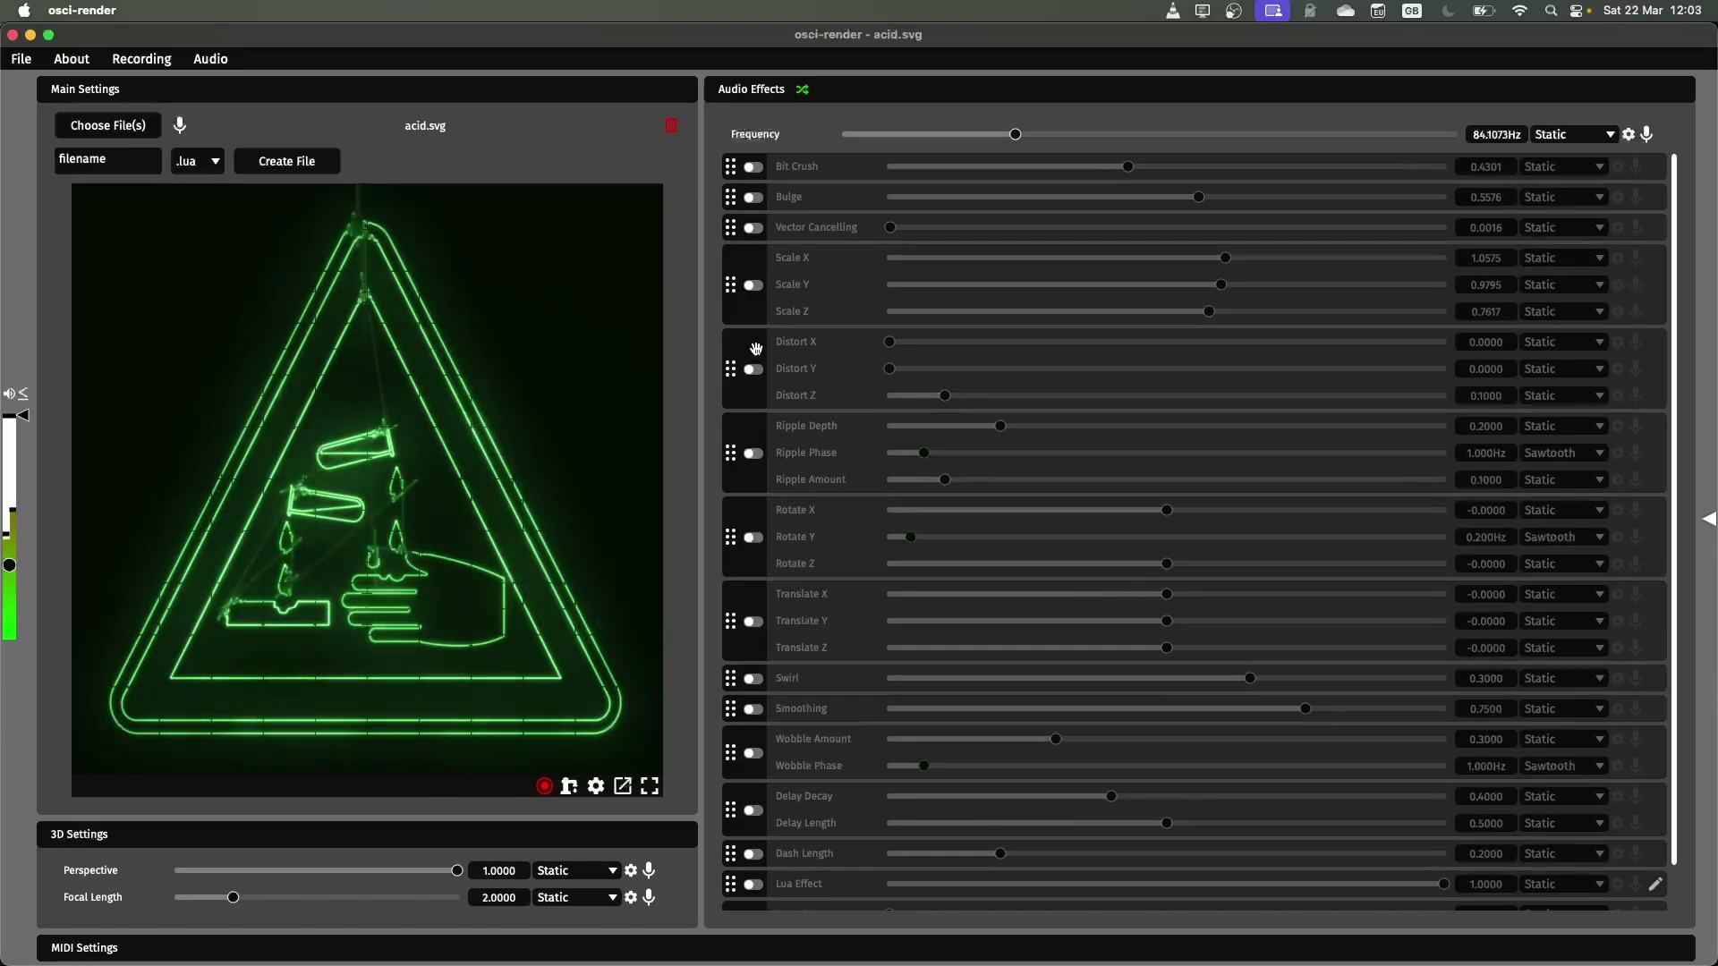
pyautogui.click(757, 371)
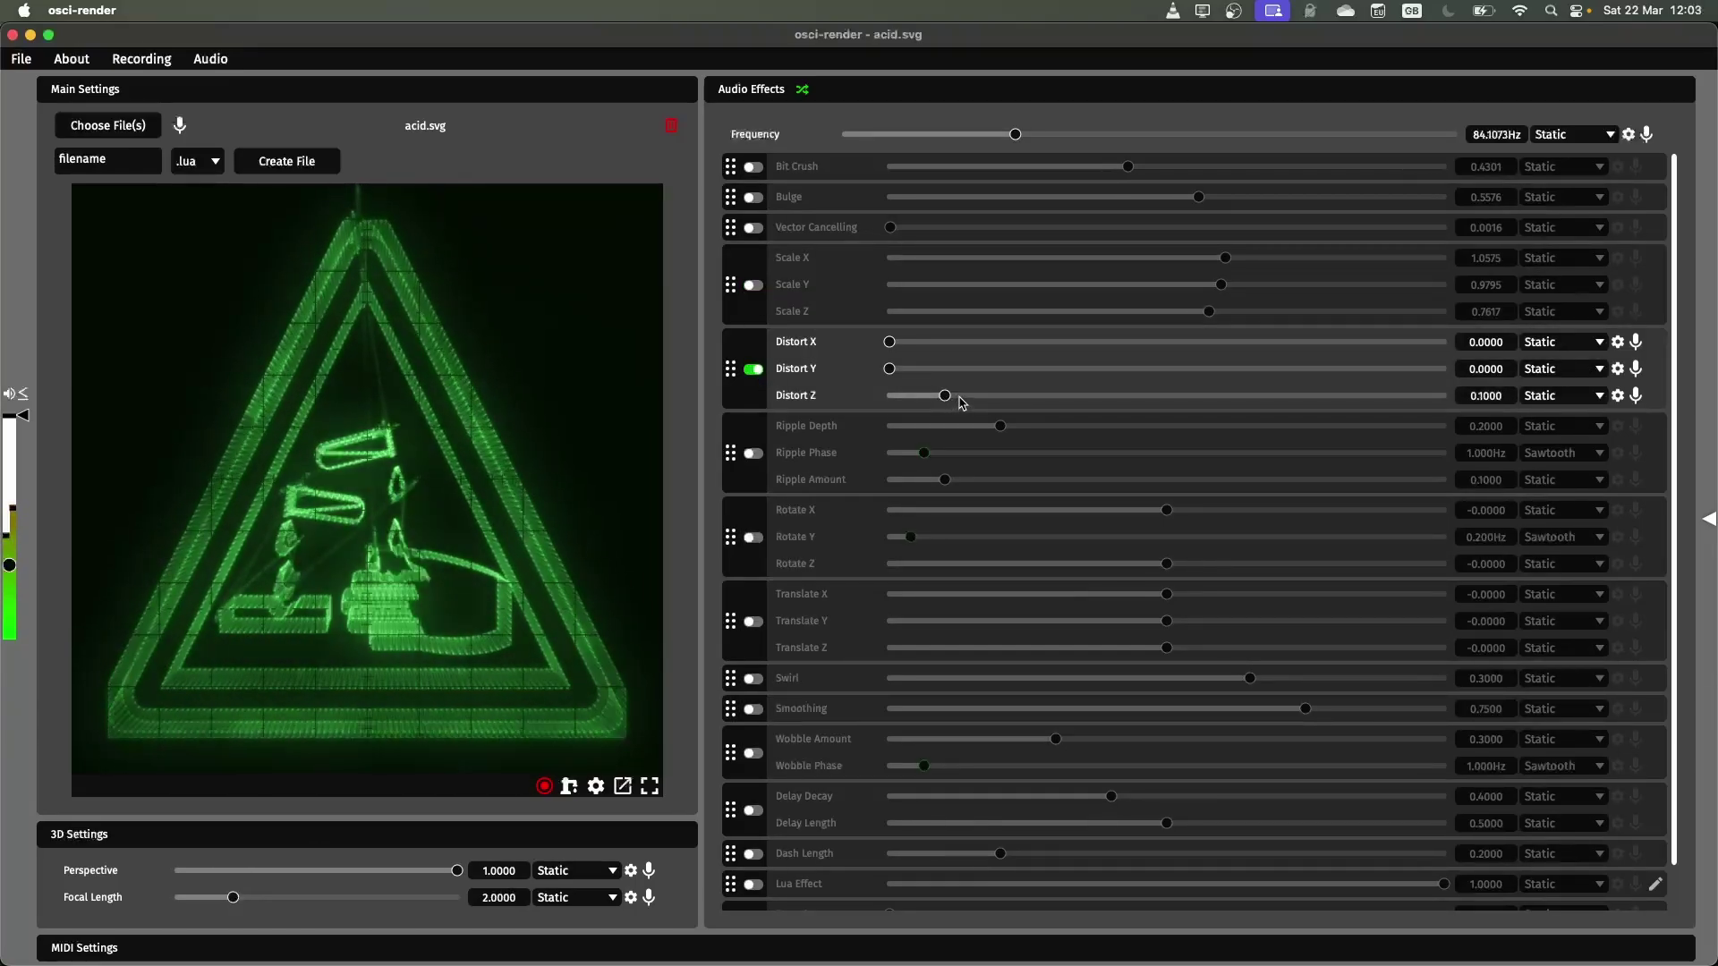
pyautogui.moveTo(948, 405); pyautogui.dragTo(892, 404)
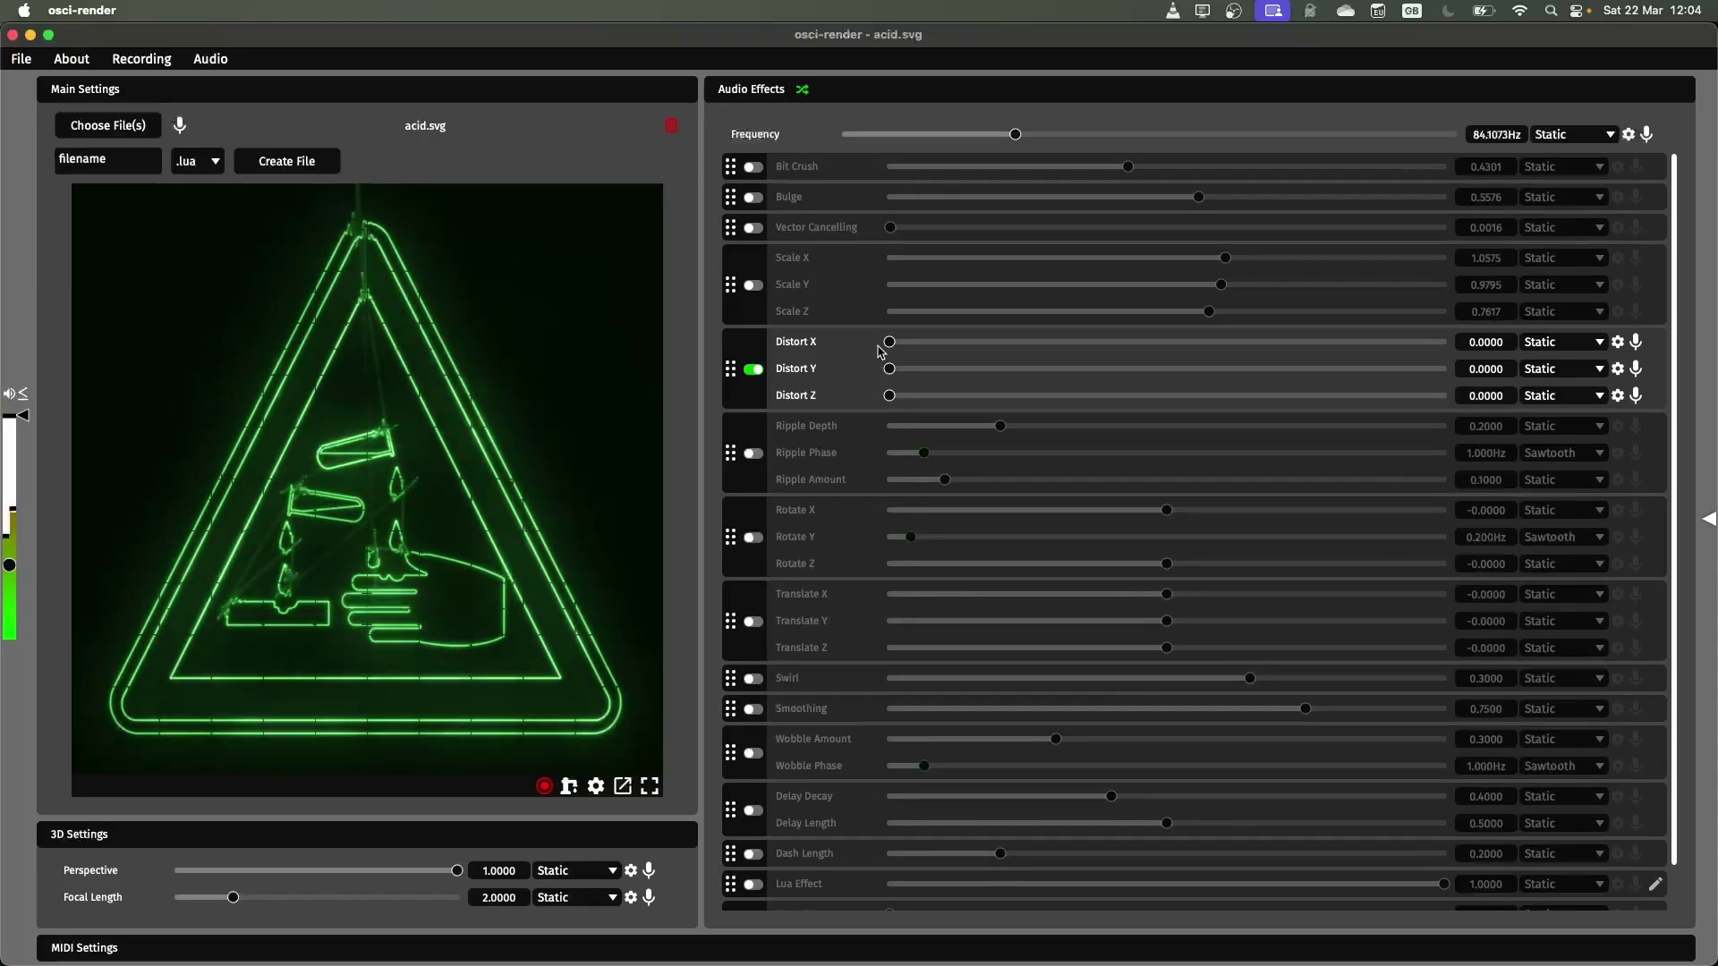
pyautogui.moveTo(888, 344); pyautogui.dragTo(1034, 405)
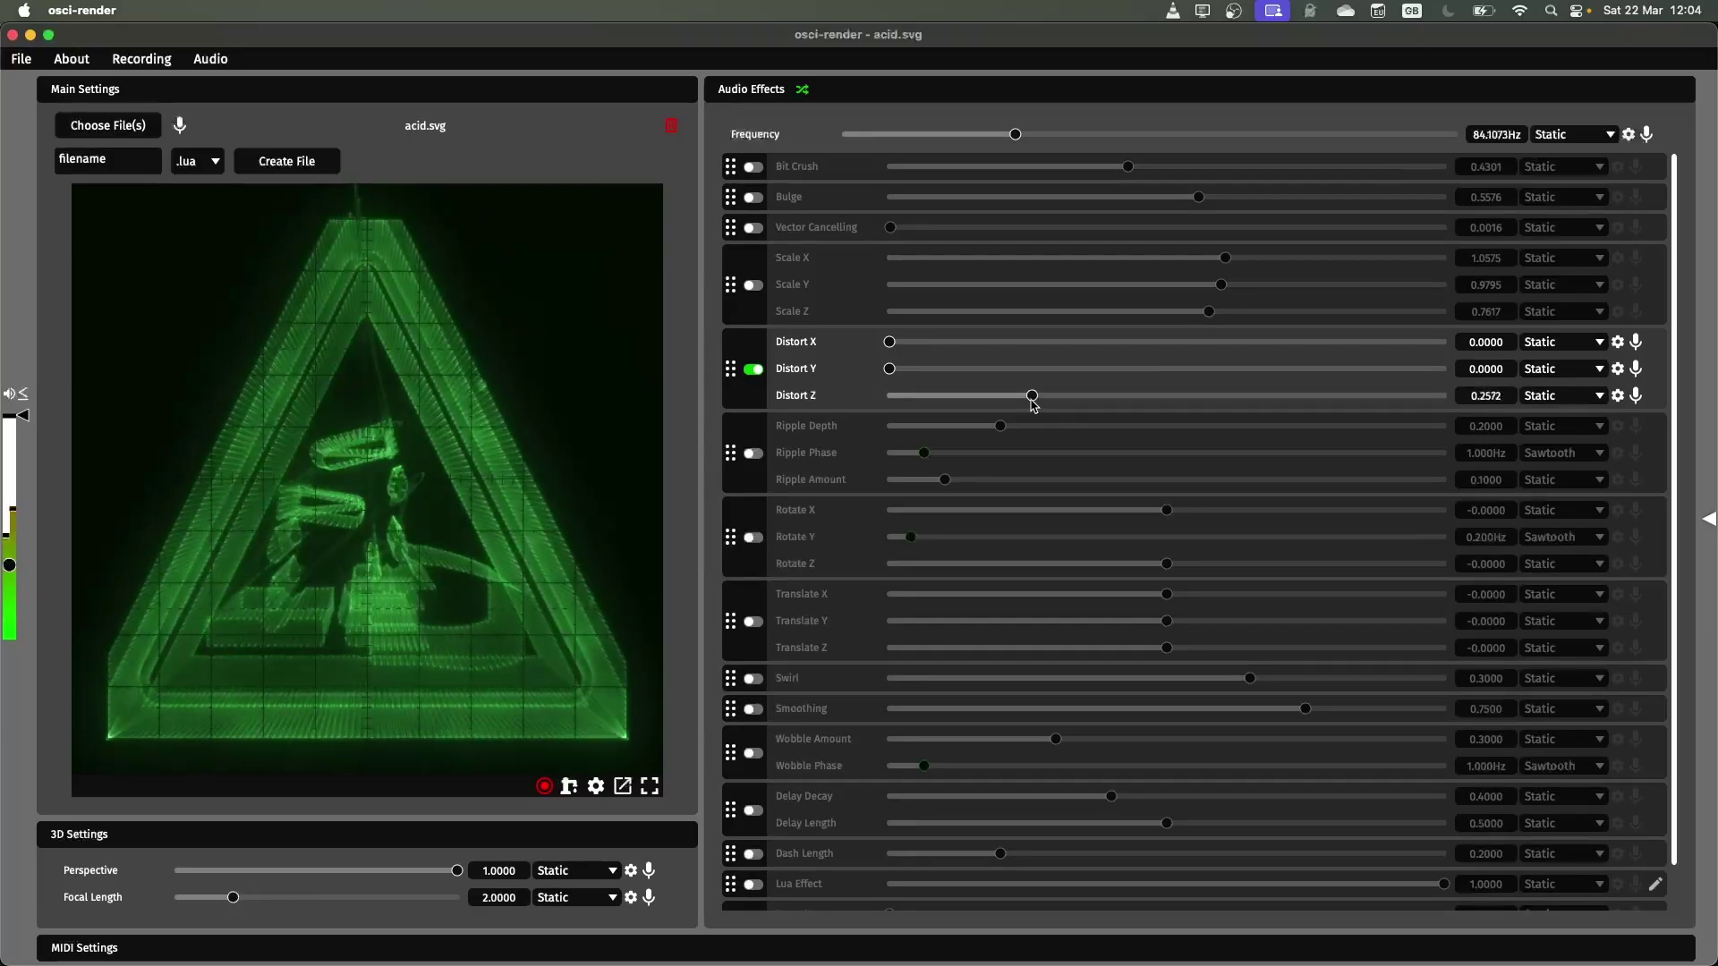
# - Lower Distort Z to 0.0565 while briefly toggling Rotate on and off
pyautogui.click(754, 539)
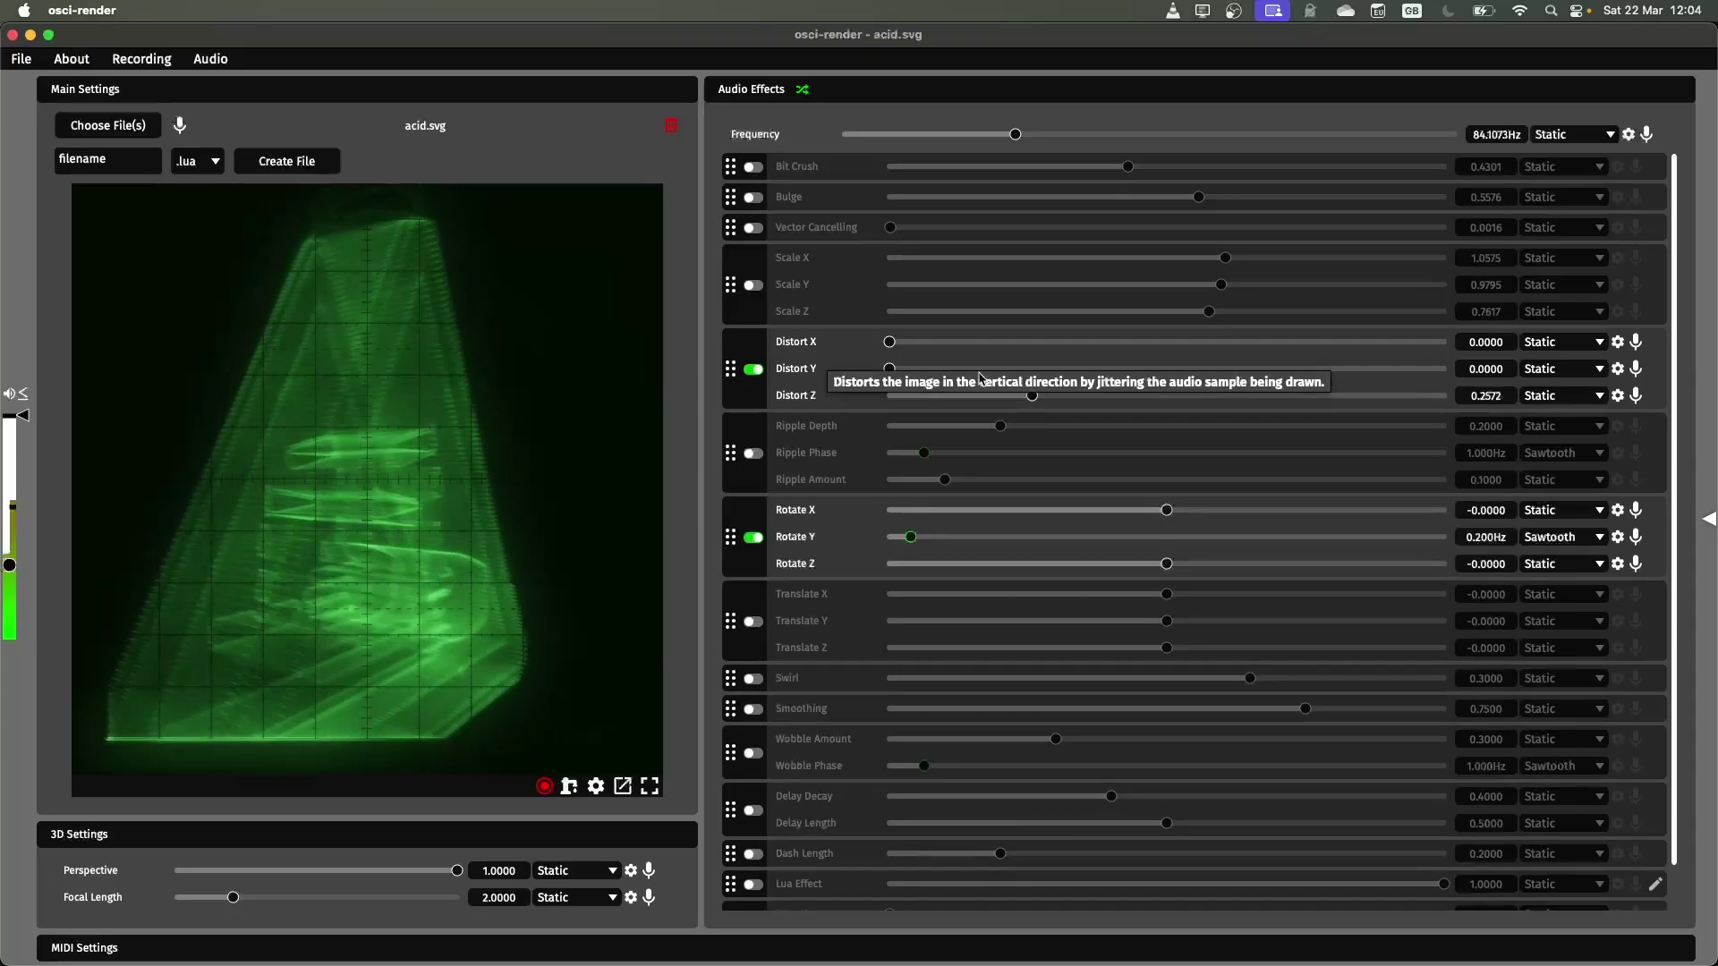
pyautogui.moveTo(1032, 396); pyautogui.dragTo(924, 420)
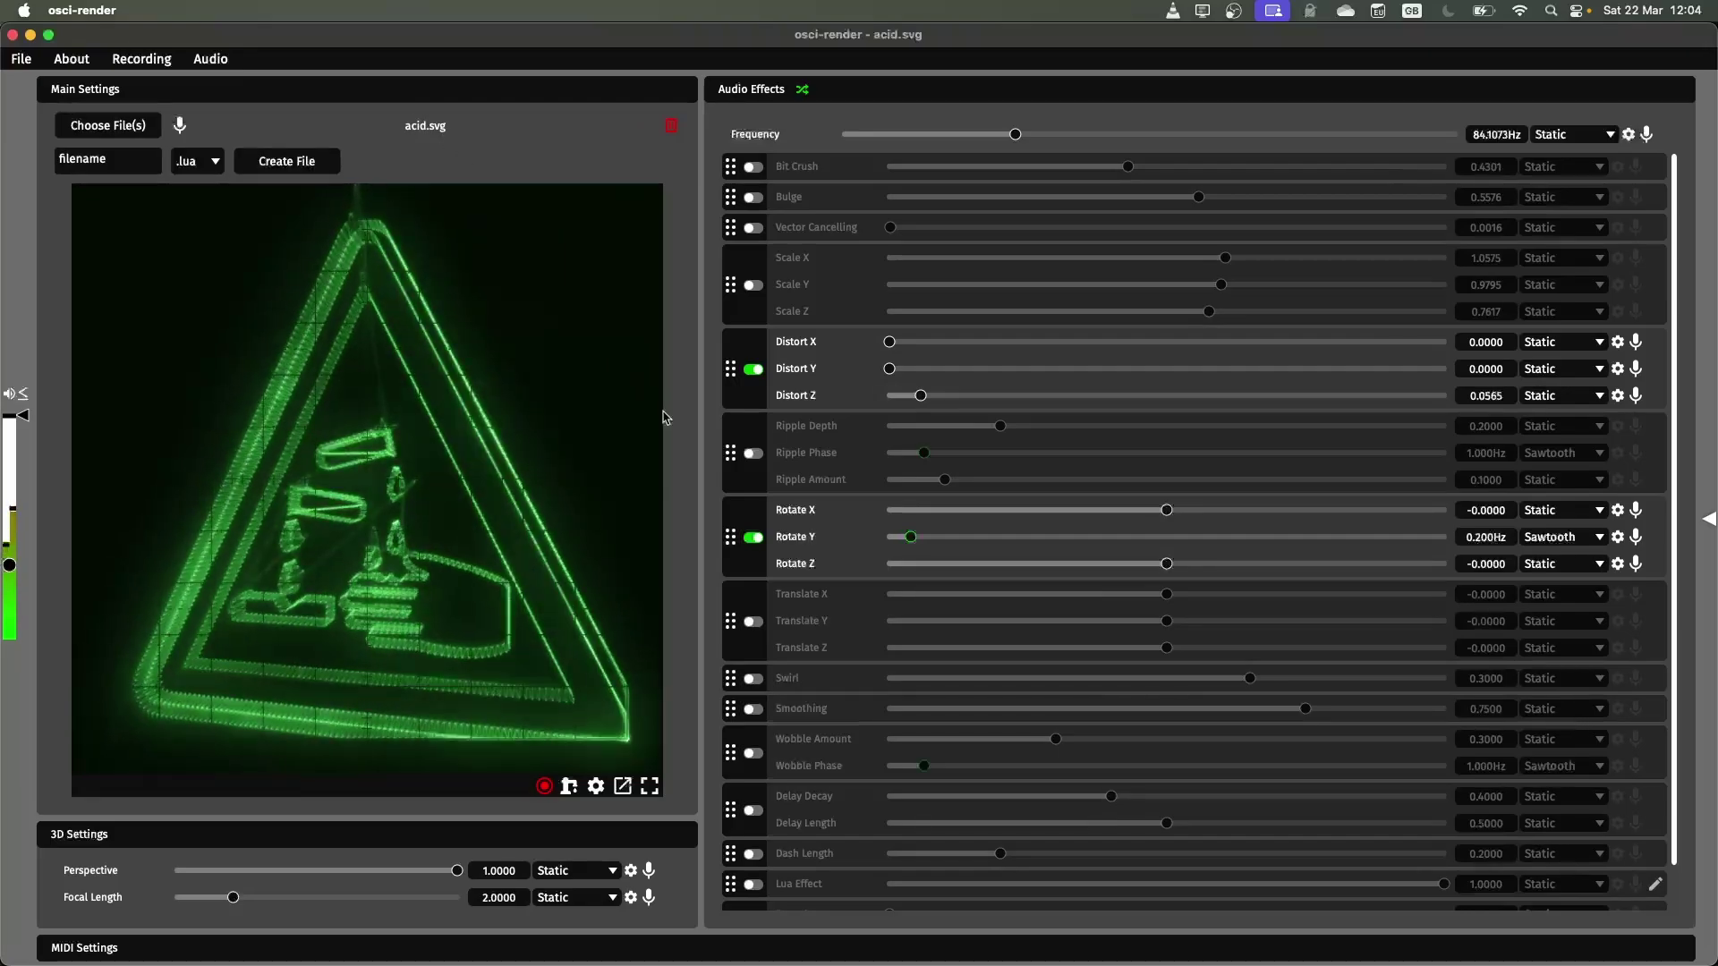
pyautogui.click(754, 538)
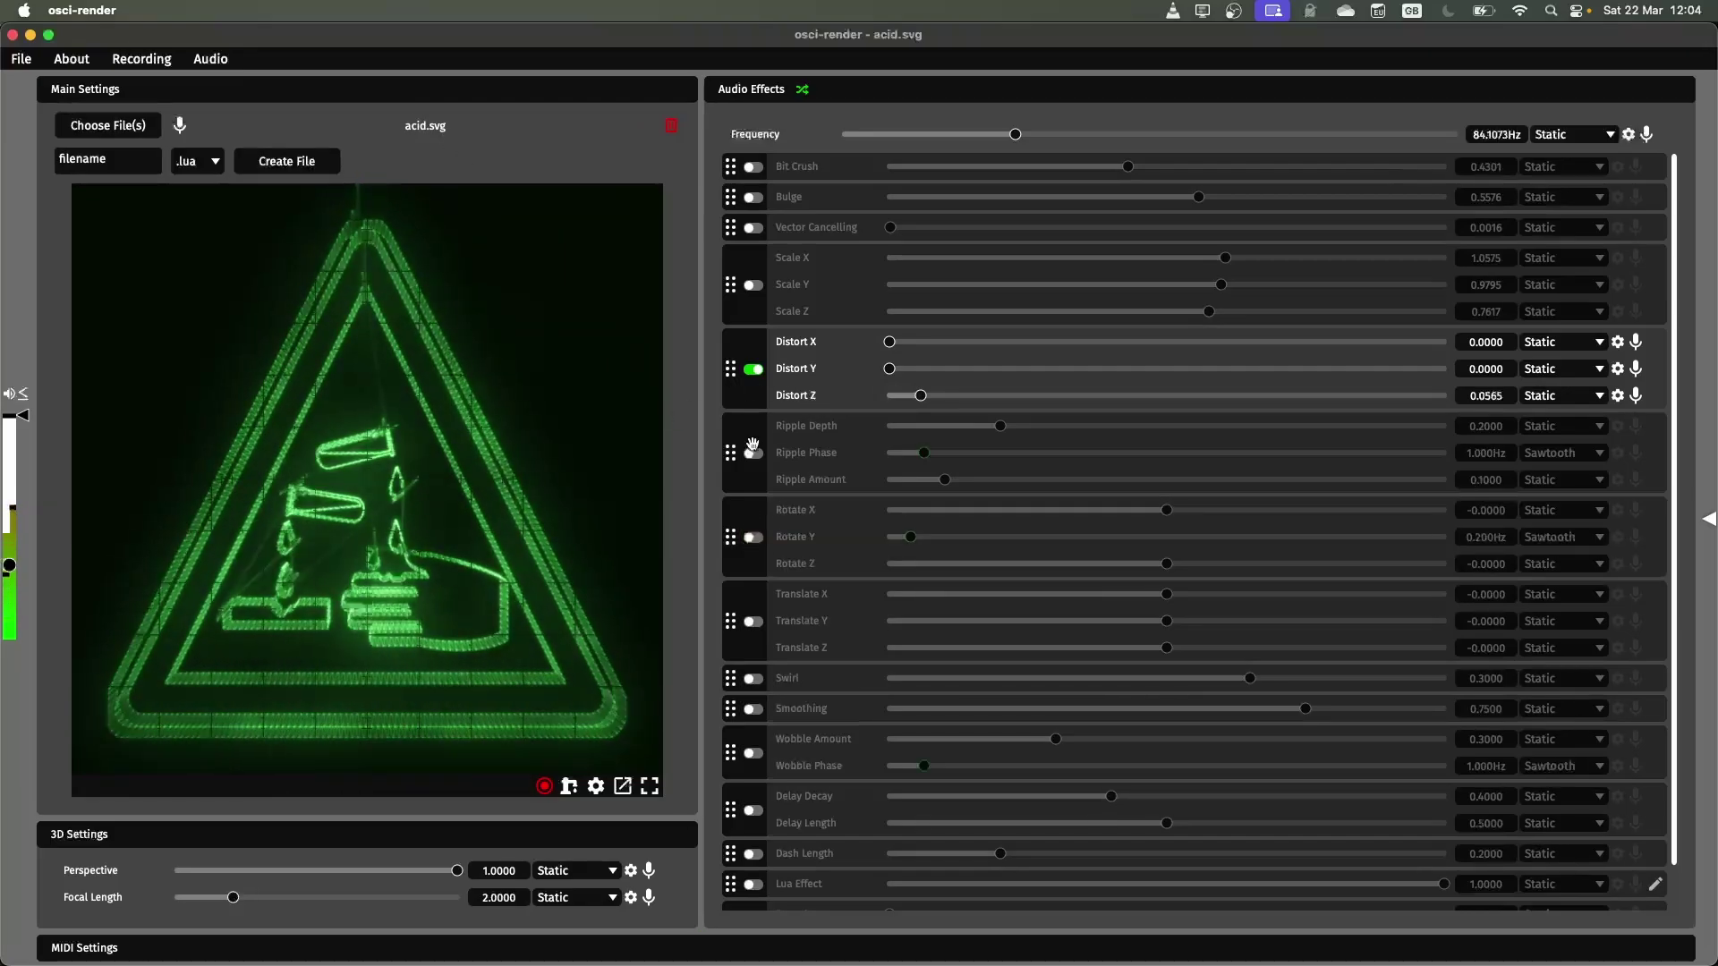
# - Turn Distort off, enable Ripple, and change the Ripple Depth
pyautogui.click(755, 371)
pyautogui.click(753, 455)
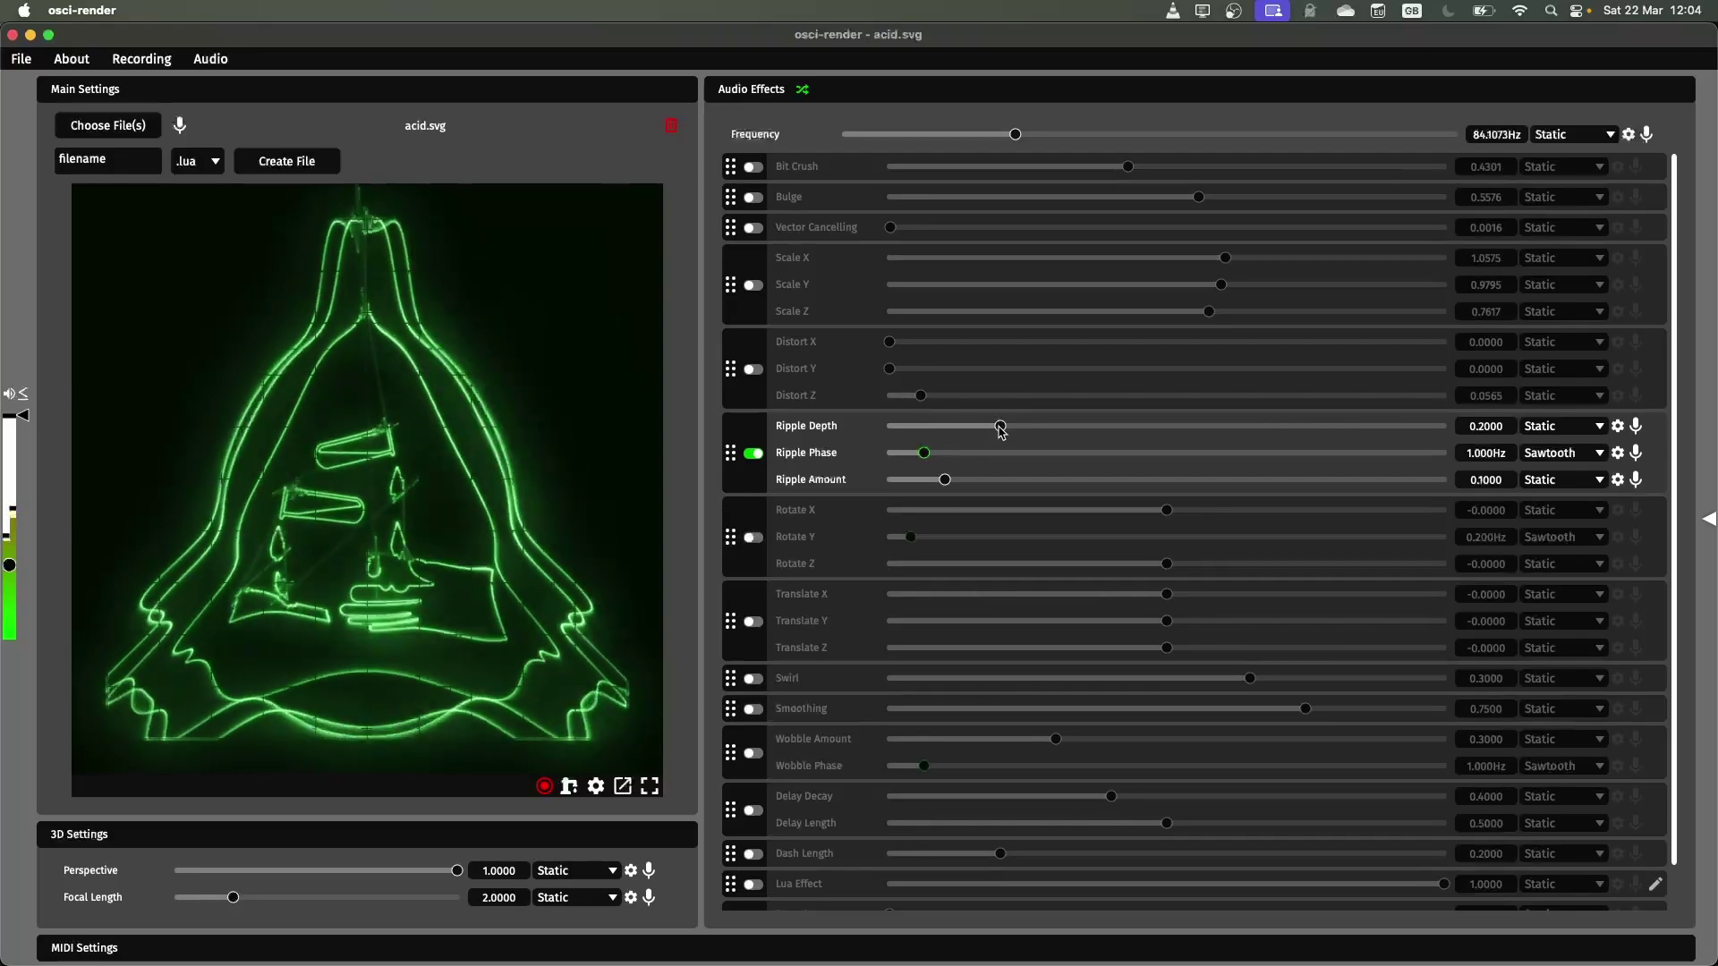
pyautogui.moveTo(1000, 432)
pyautogui.mouseDown()
pyautogui.moveTo(1228, 431)
pyautogui.moveTo(889, 450)
pyautogui.moveTo(905, 447)
pyautogui.mouseUp()
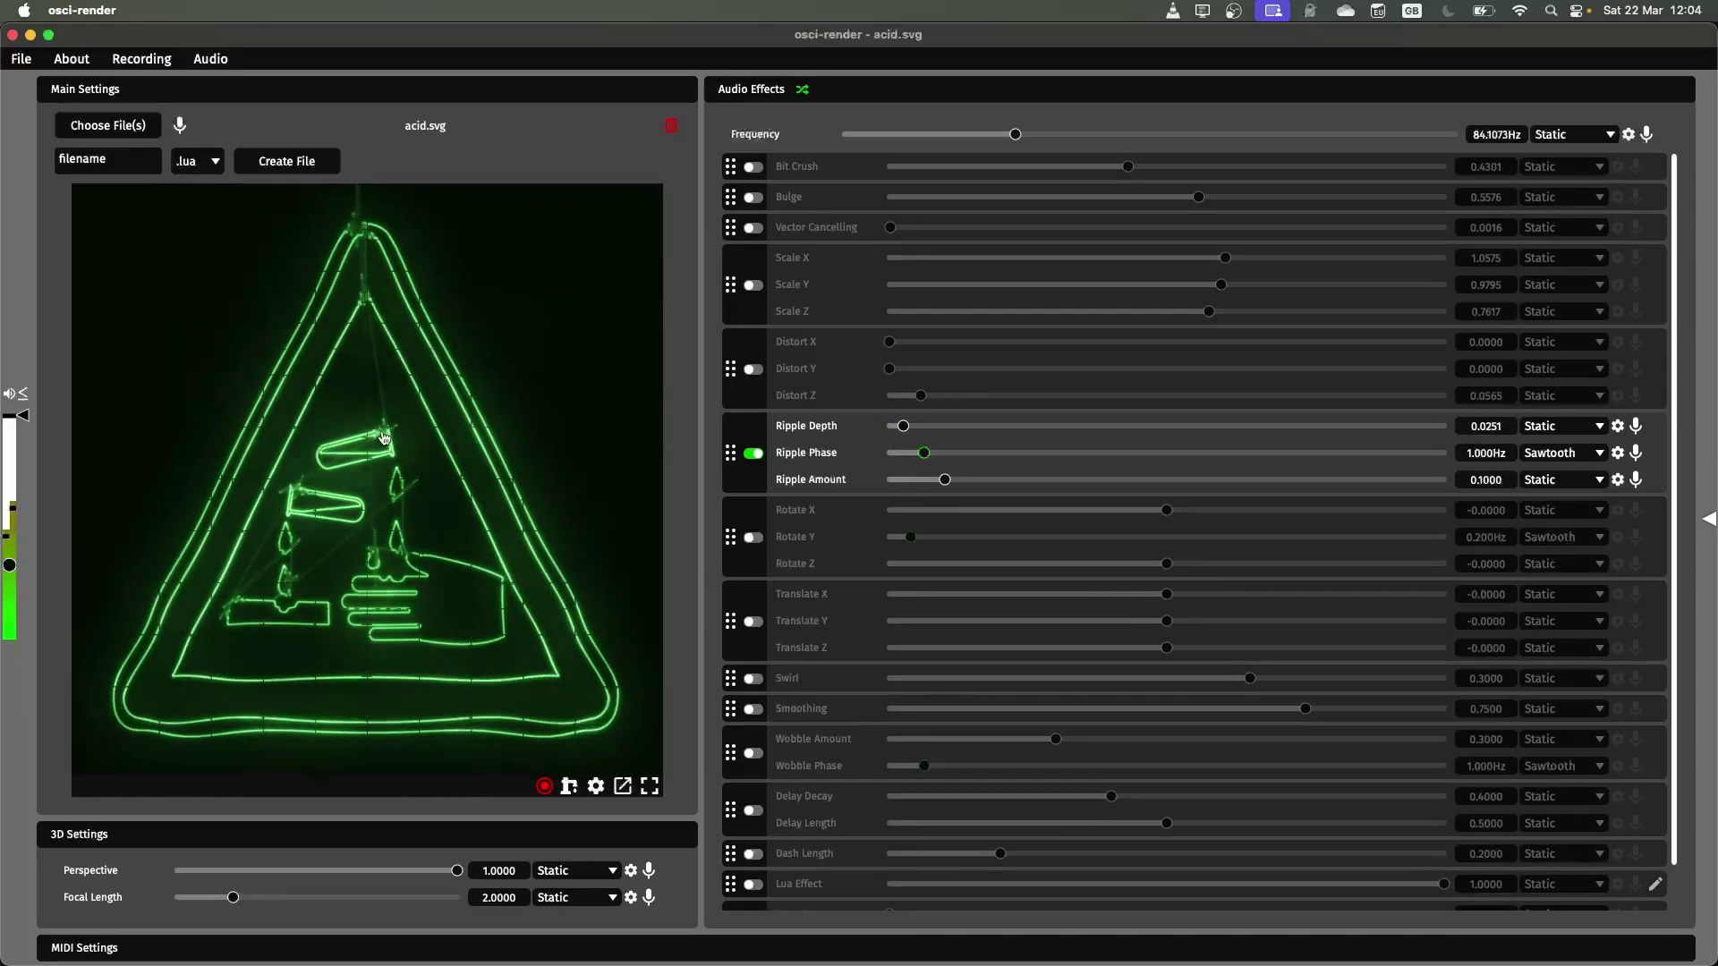
# - Deepen the ripple strongly, enable Rotate, then reduce Ripple Depth to 0.0713
pyautogui.moveTo(908, 442); pyautogui.dragTo(1105, 430)
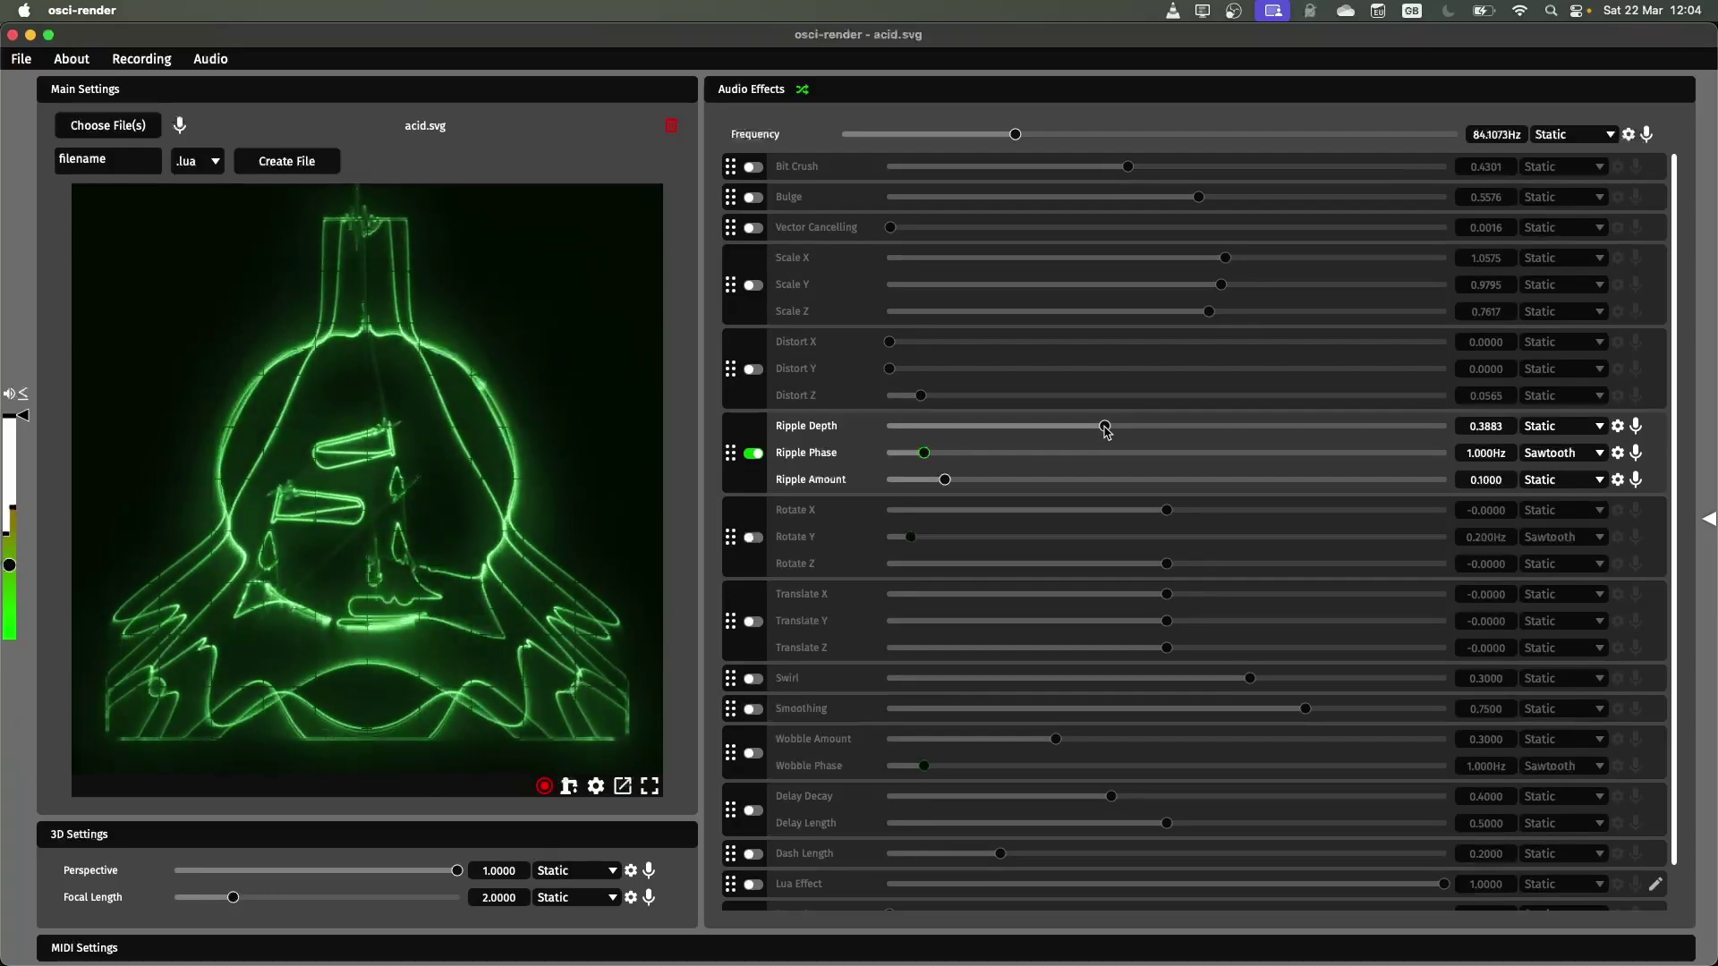
pyautogui.click(752, 538)
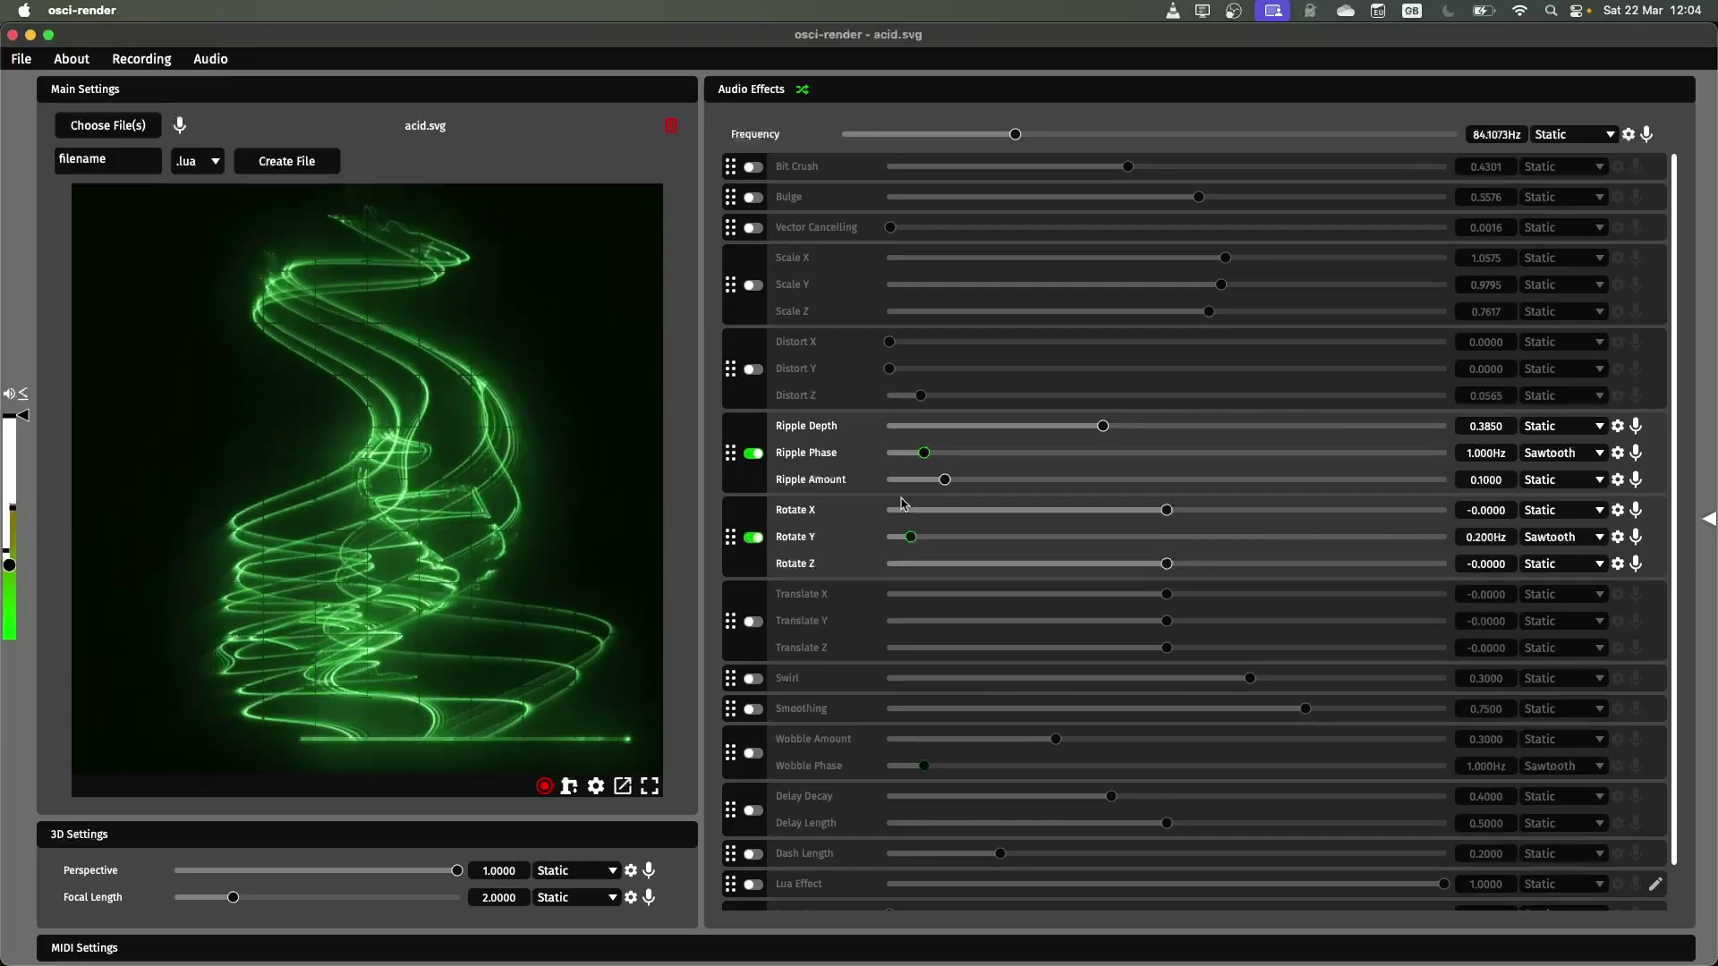
pyautogui.moveTo(1104, 427); pyautogui.dragTo(932, 444)
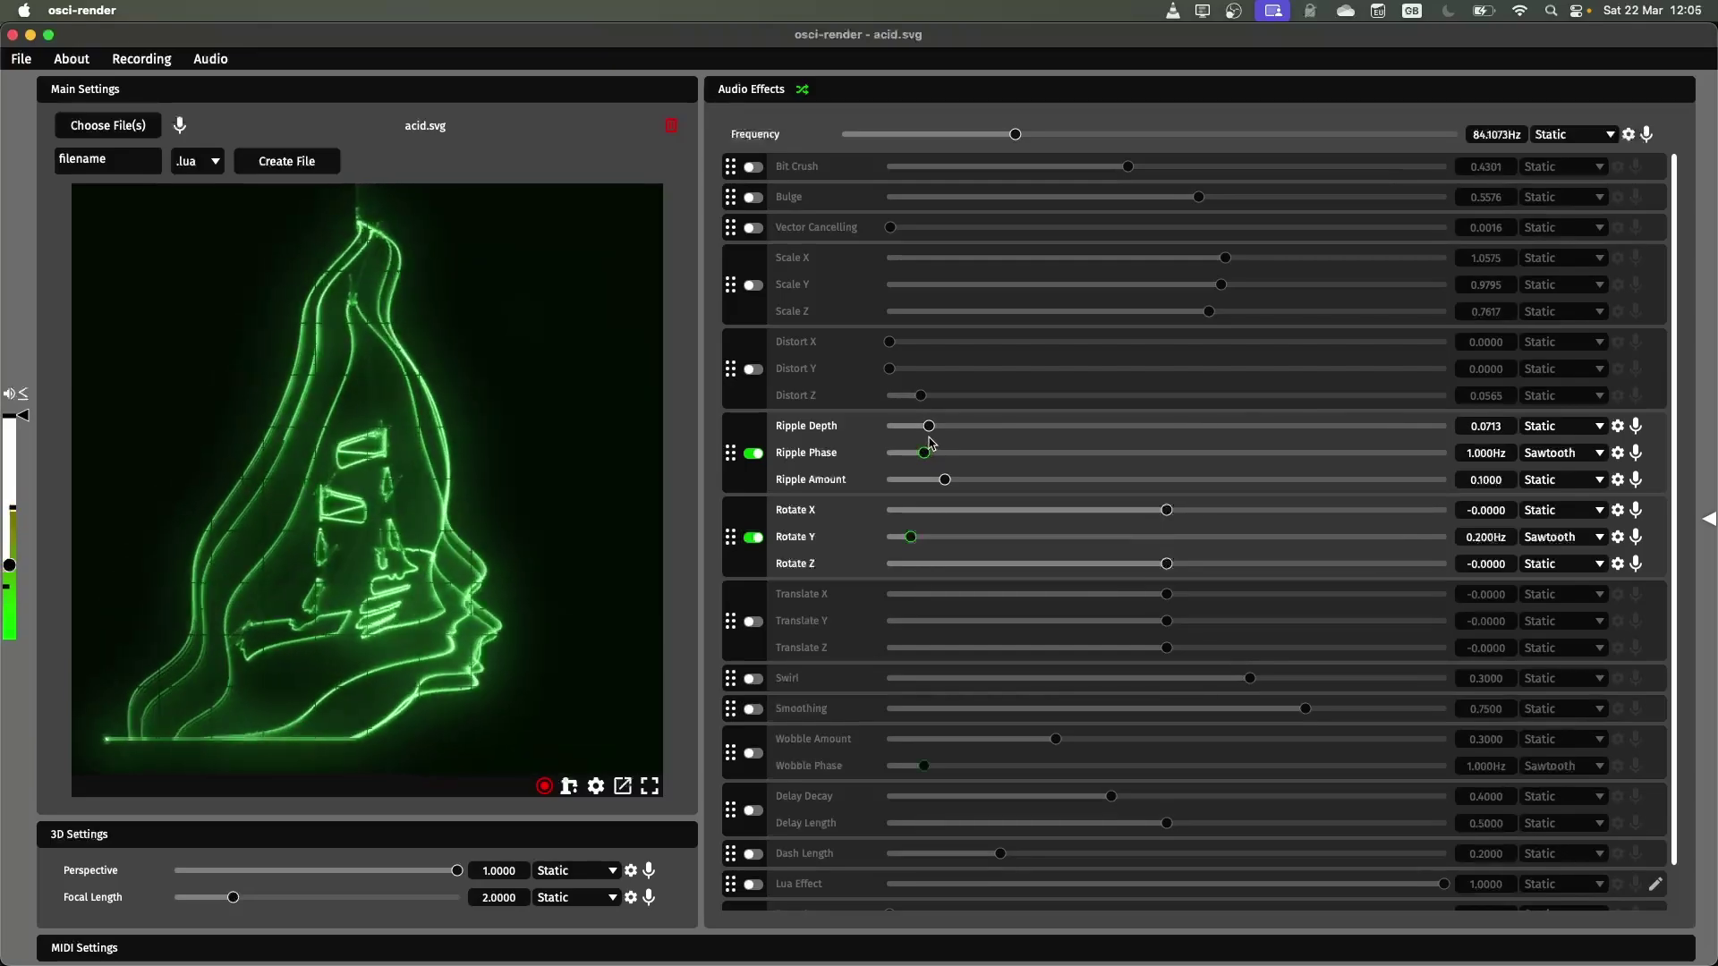
# - Turn Rotate off and intensify the ripple: faster phase, amount 0.5988, deeper depth
pyautogui.click(754, 537)
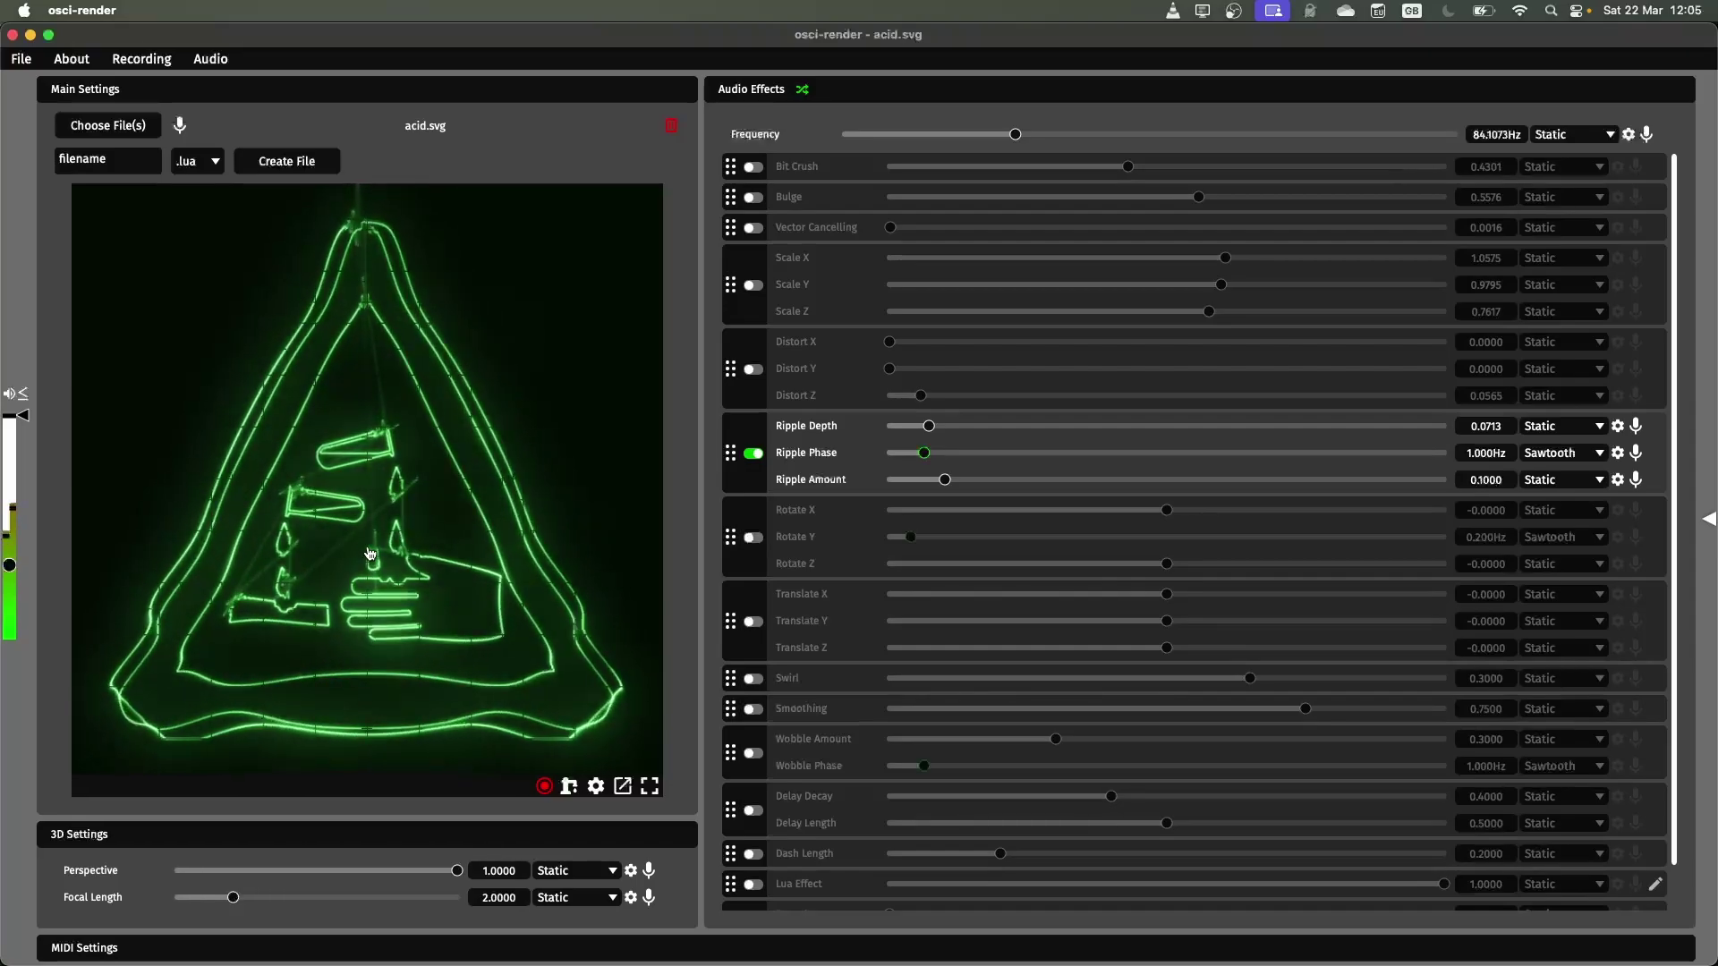
pyautogui.moveTo(926, 461)
pyautogui.mouseDown()
pyautogui.moveTo(1001, 459)
pyautogui.moveTo(906, 470)
pyautogui.moveTo(927, 469)
pyautogui.mouseUp()
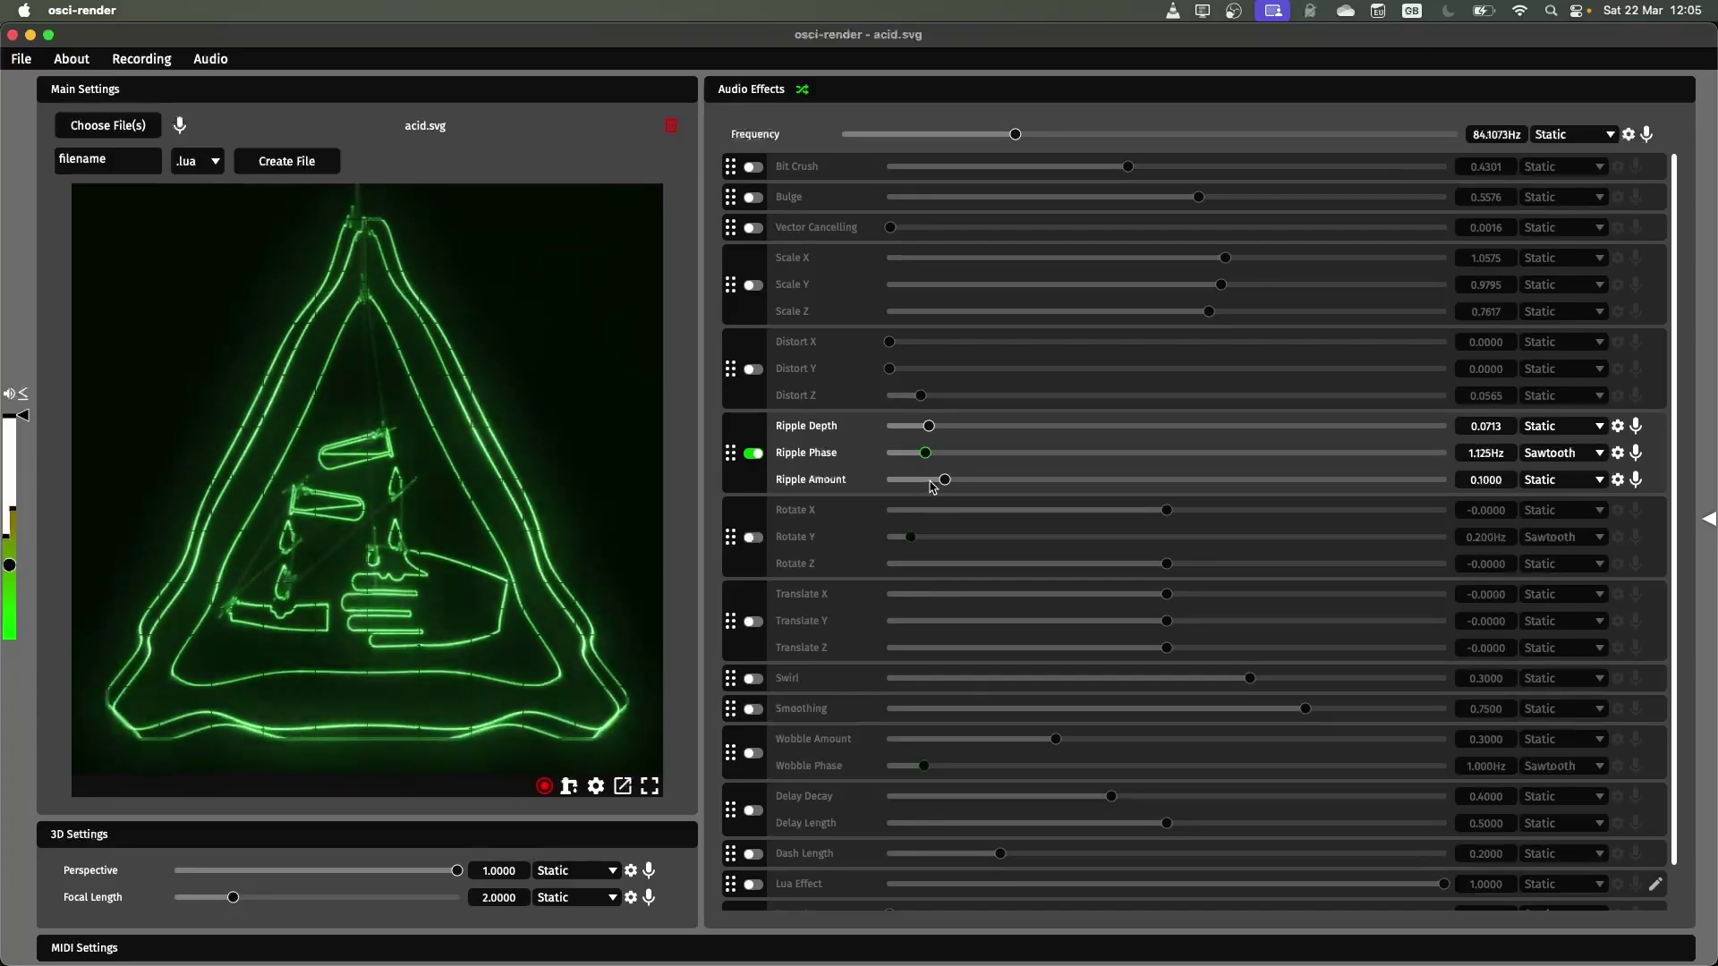
pyautogui.moveTo(946, 481)
pyautogui.mouseDown()
pyautogui.moveTo(1170, 466)
pyautogui.moveTo(830, 494)
pyautogui.moveTo(1224, 485)
pyautogui.mouseUp()
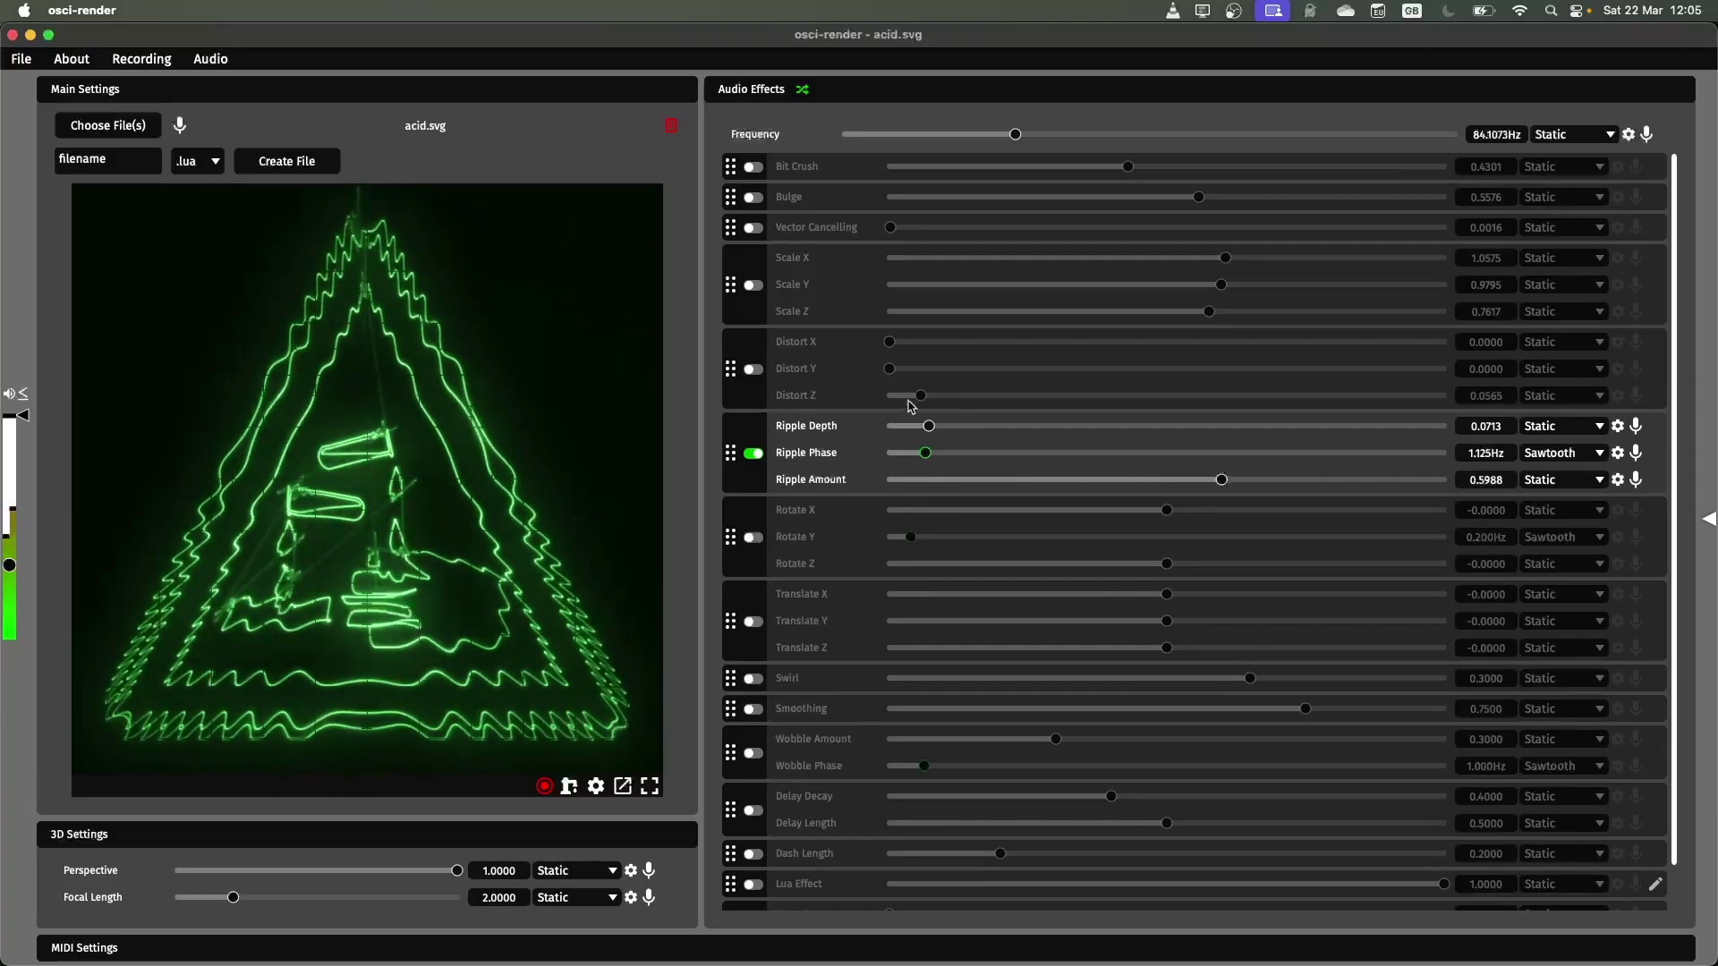
pyautogui.moveTo(929, 427); pyautogui.dragTo(943, 458)
# - Switch Ripple off, enable Rotate, and tilt Rotate X and Z before resetting both to 0
pyautogui.click(753, 454)
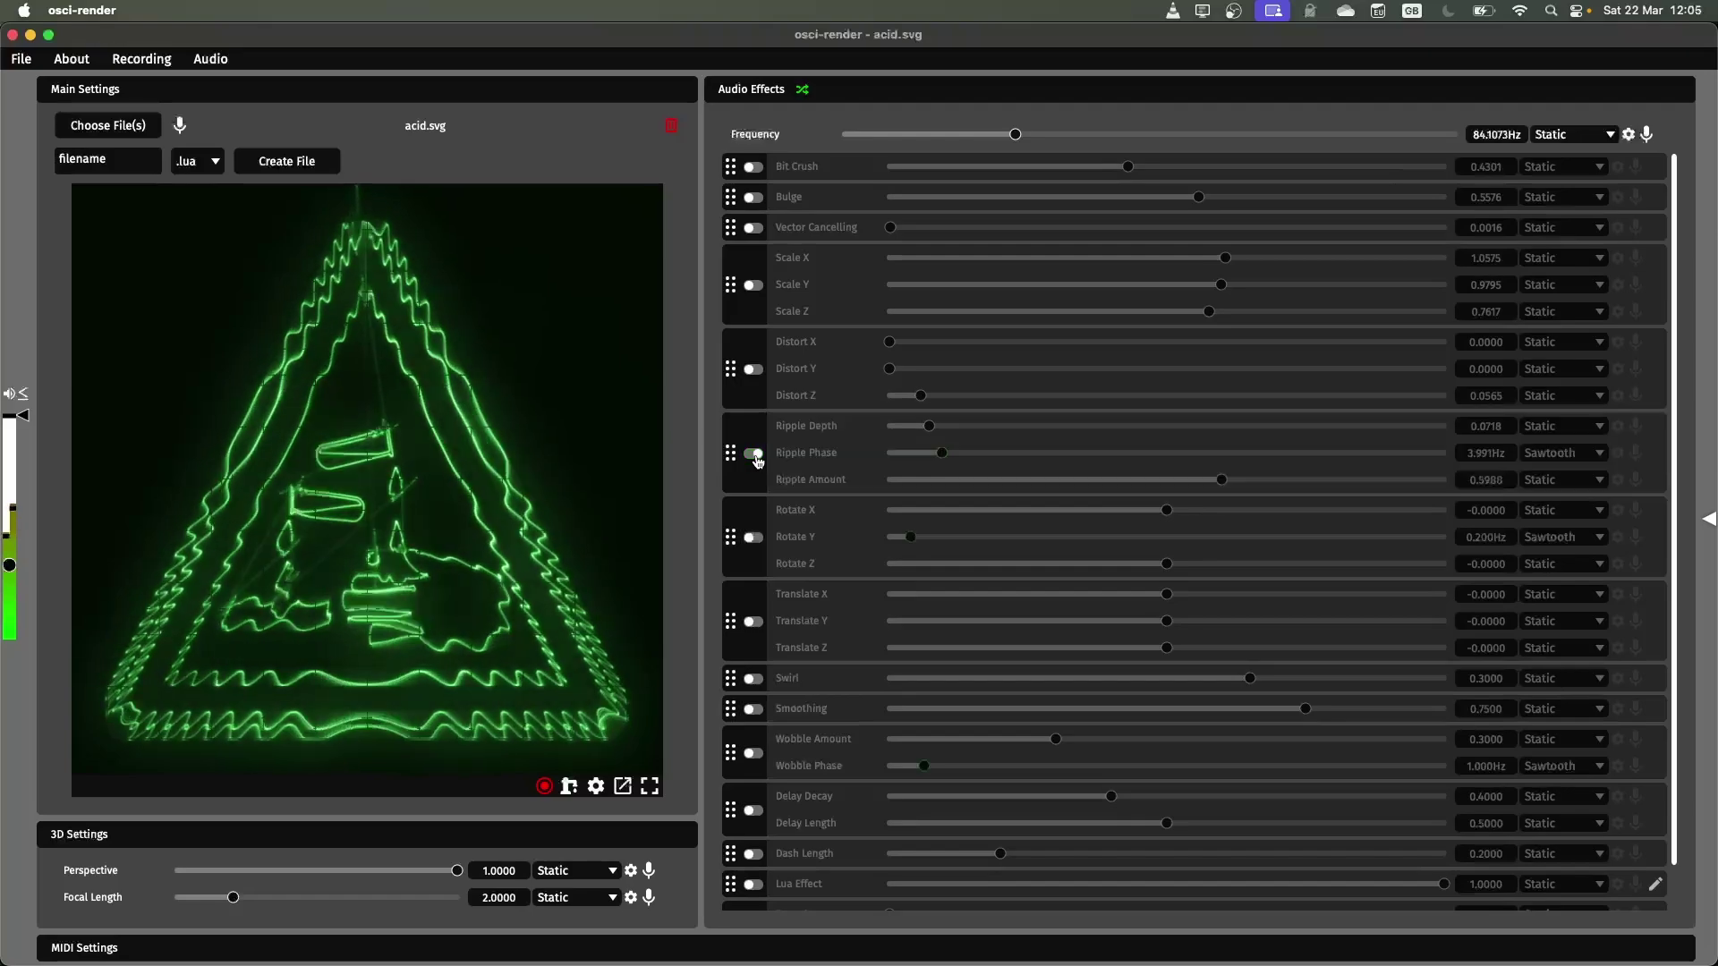
pyautogui.click(755, 540)
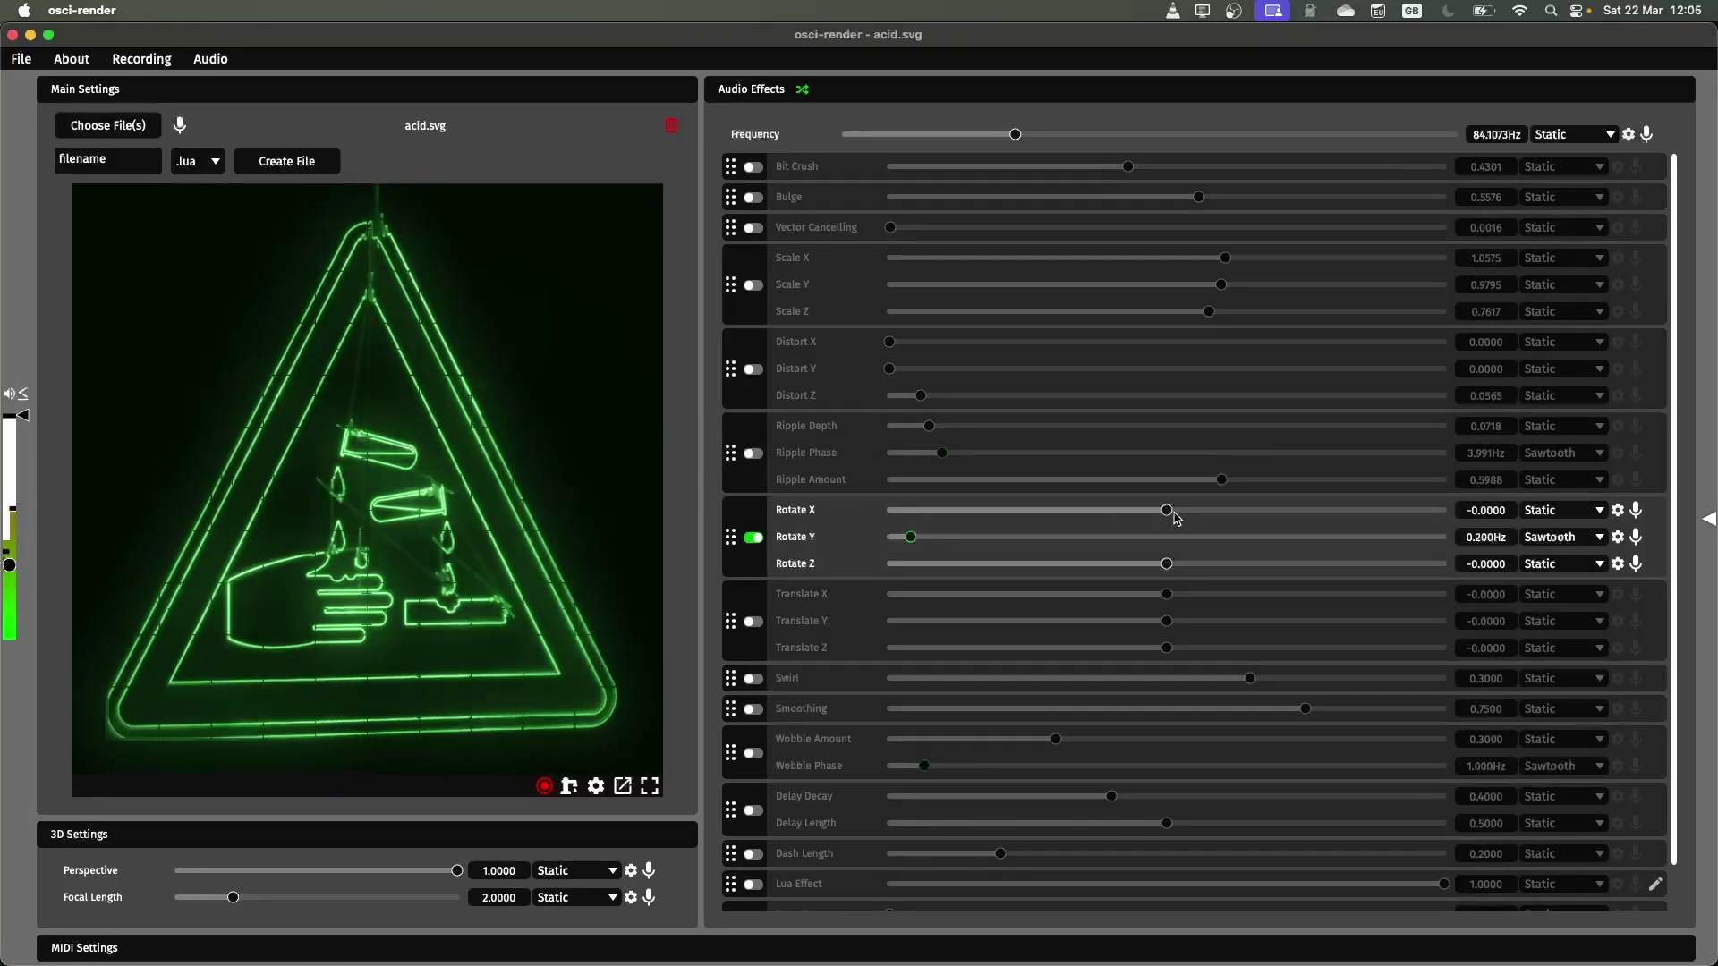
pyautogui.moveTo(1175, 518); pyautogui.dragTo(1270, 564)
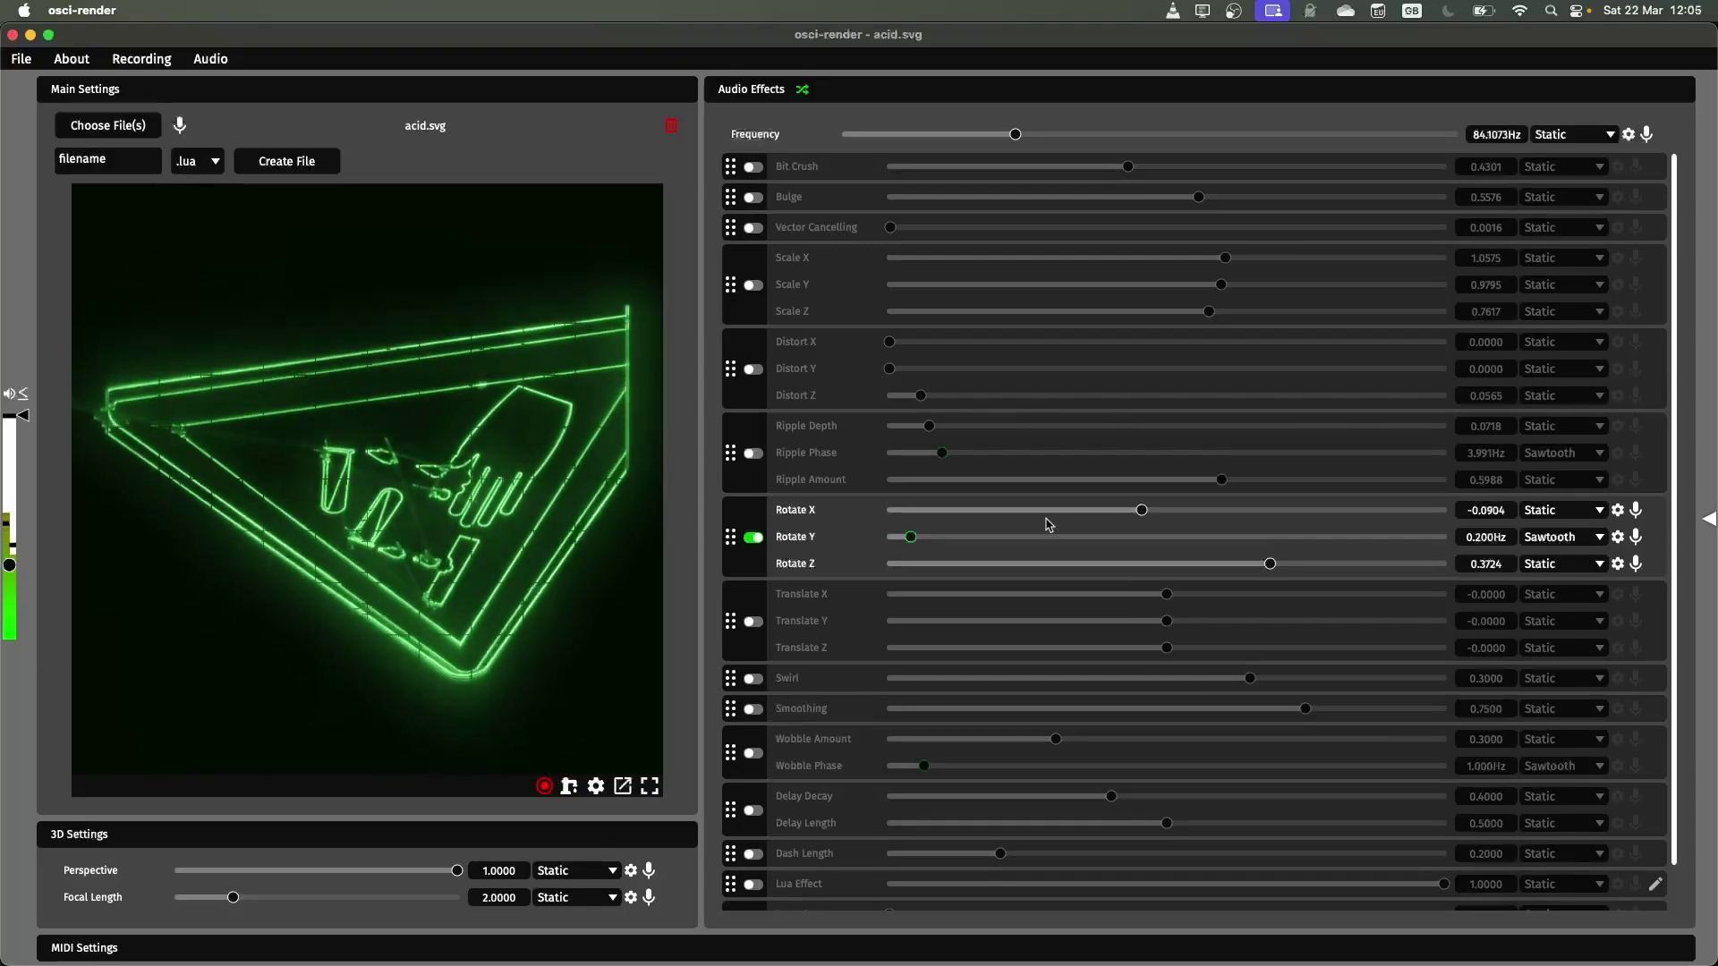
pyautogui.doubleClick(1163, 563)
pyautogui.moveTo(1001, 519); pyautogui.dragTo(949, 512)
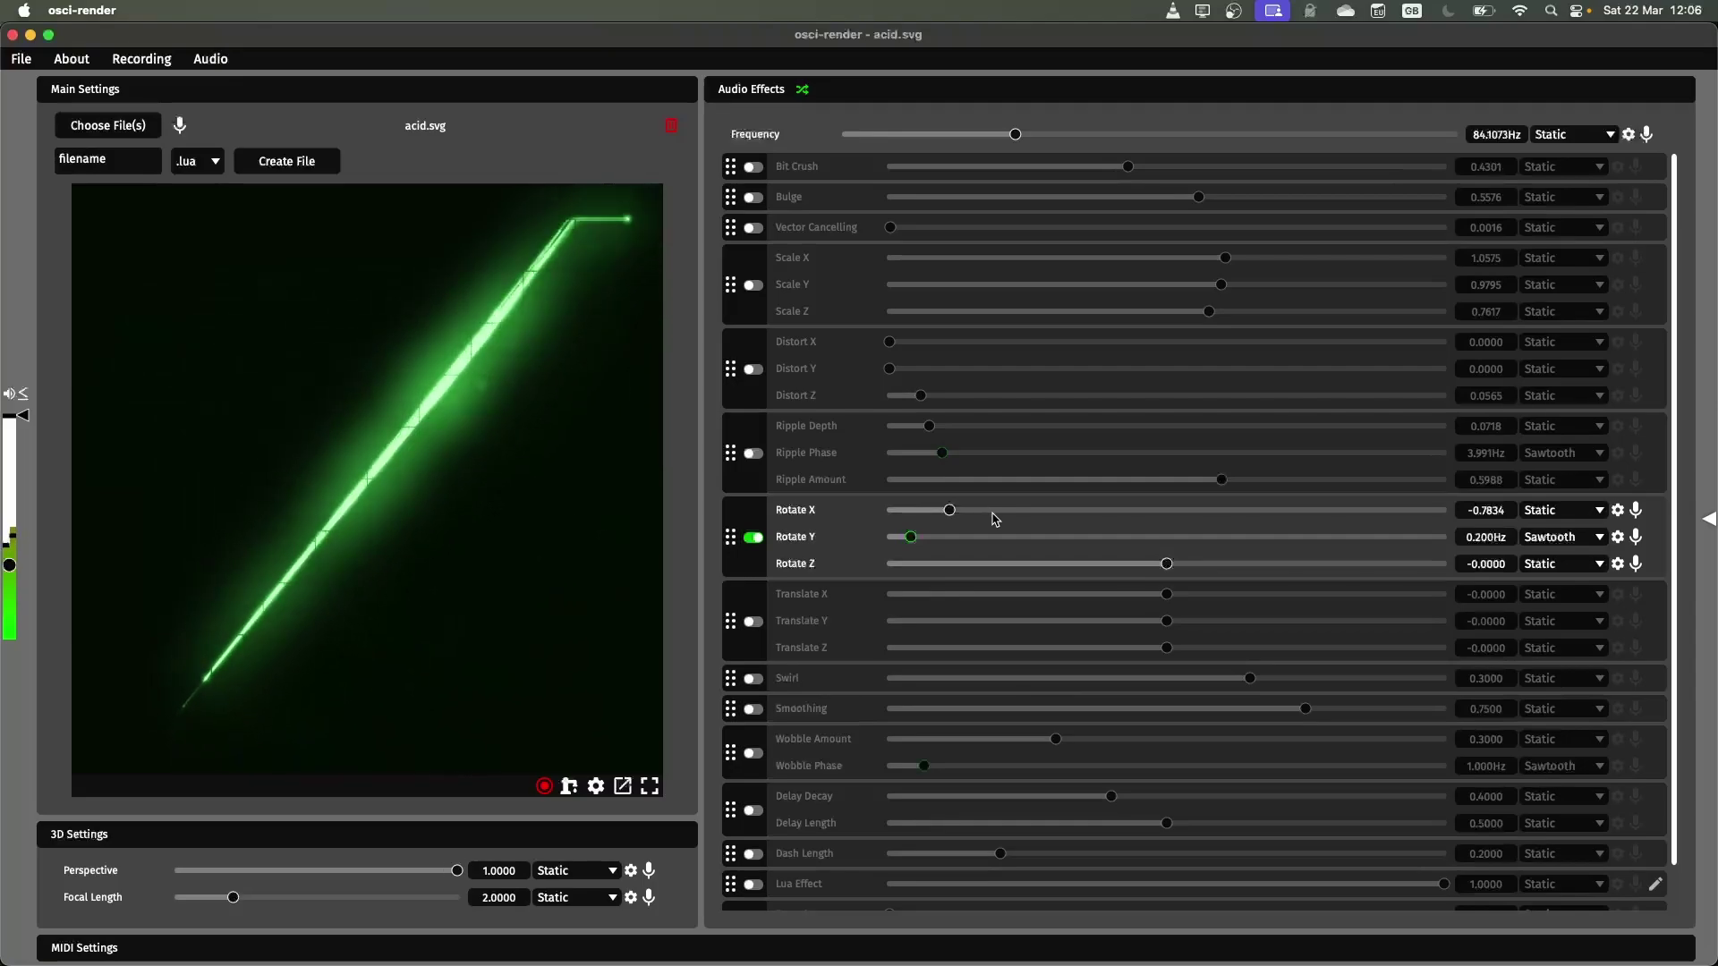
pyautogui.doubleClick(984, 517)
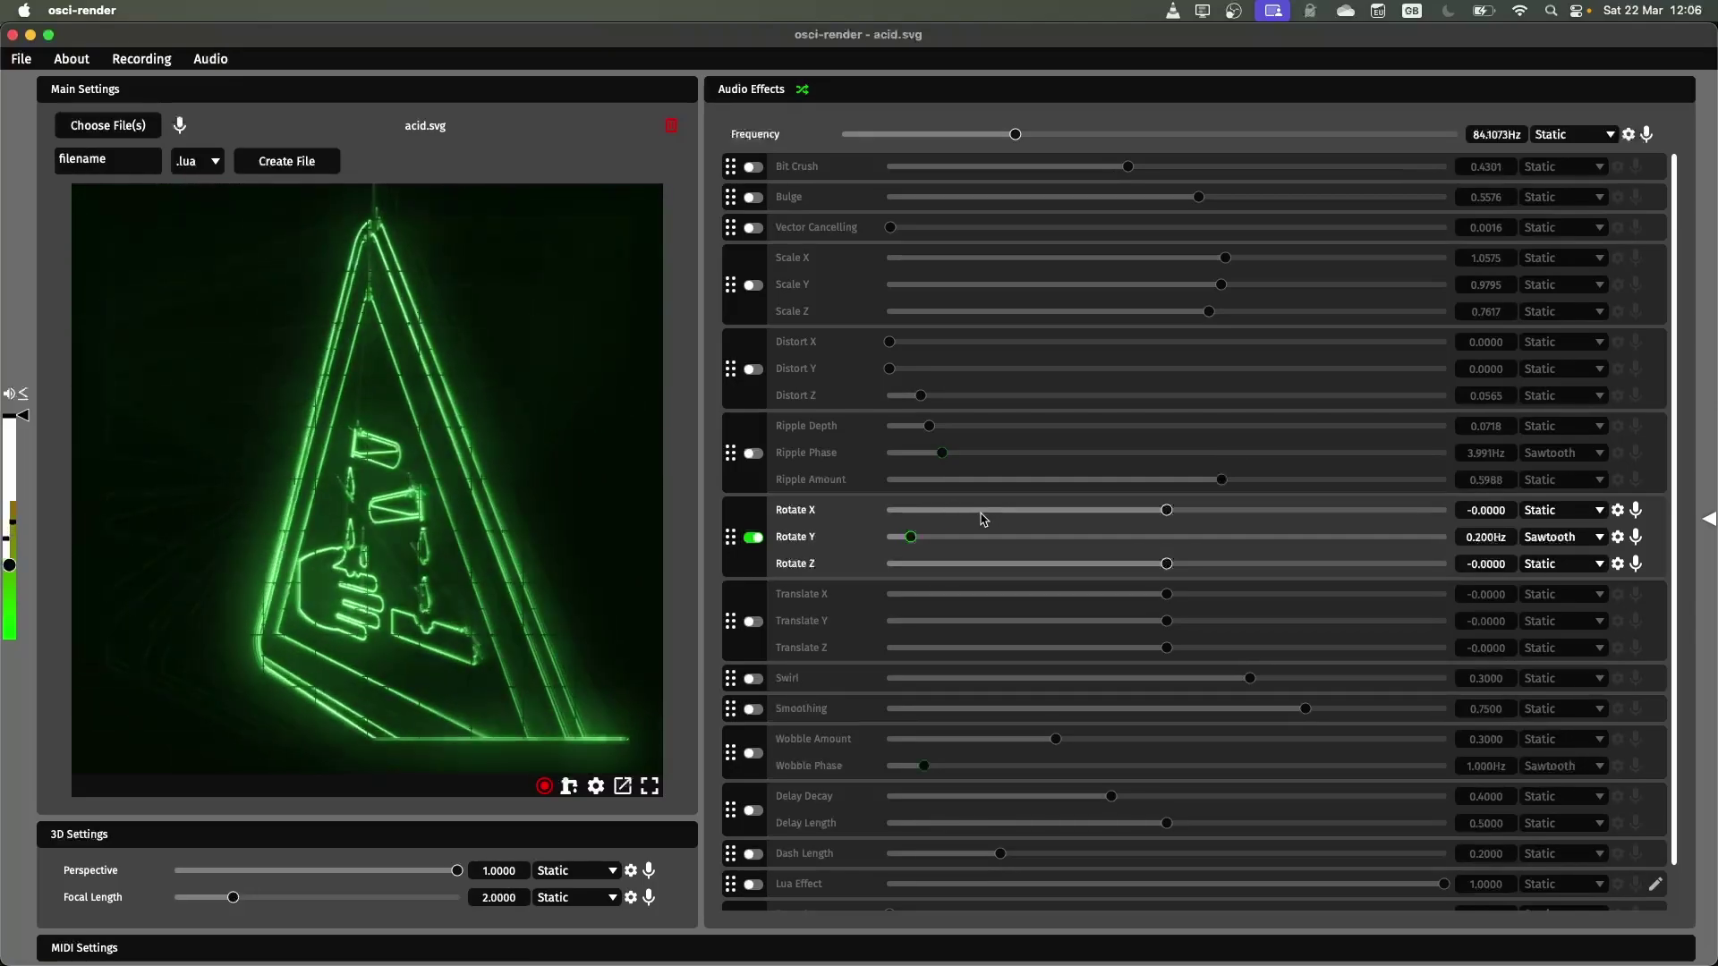
# - Turn Rotate off and enable Translate at X -0.1369, Y 0.1434
pyautogui.click(754, 539)
pyautogui.click(753, 622)
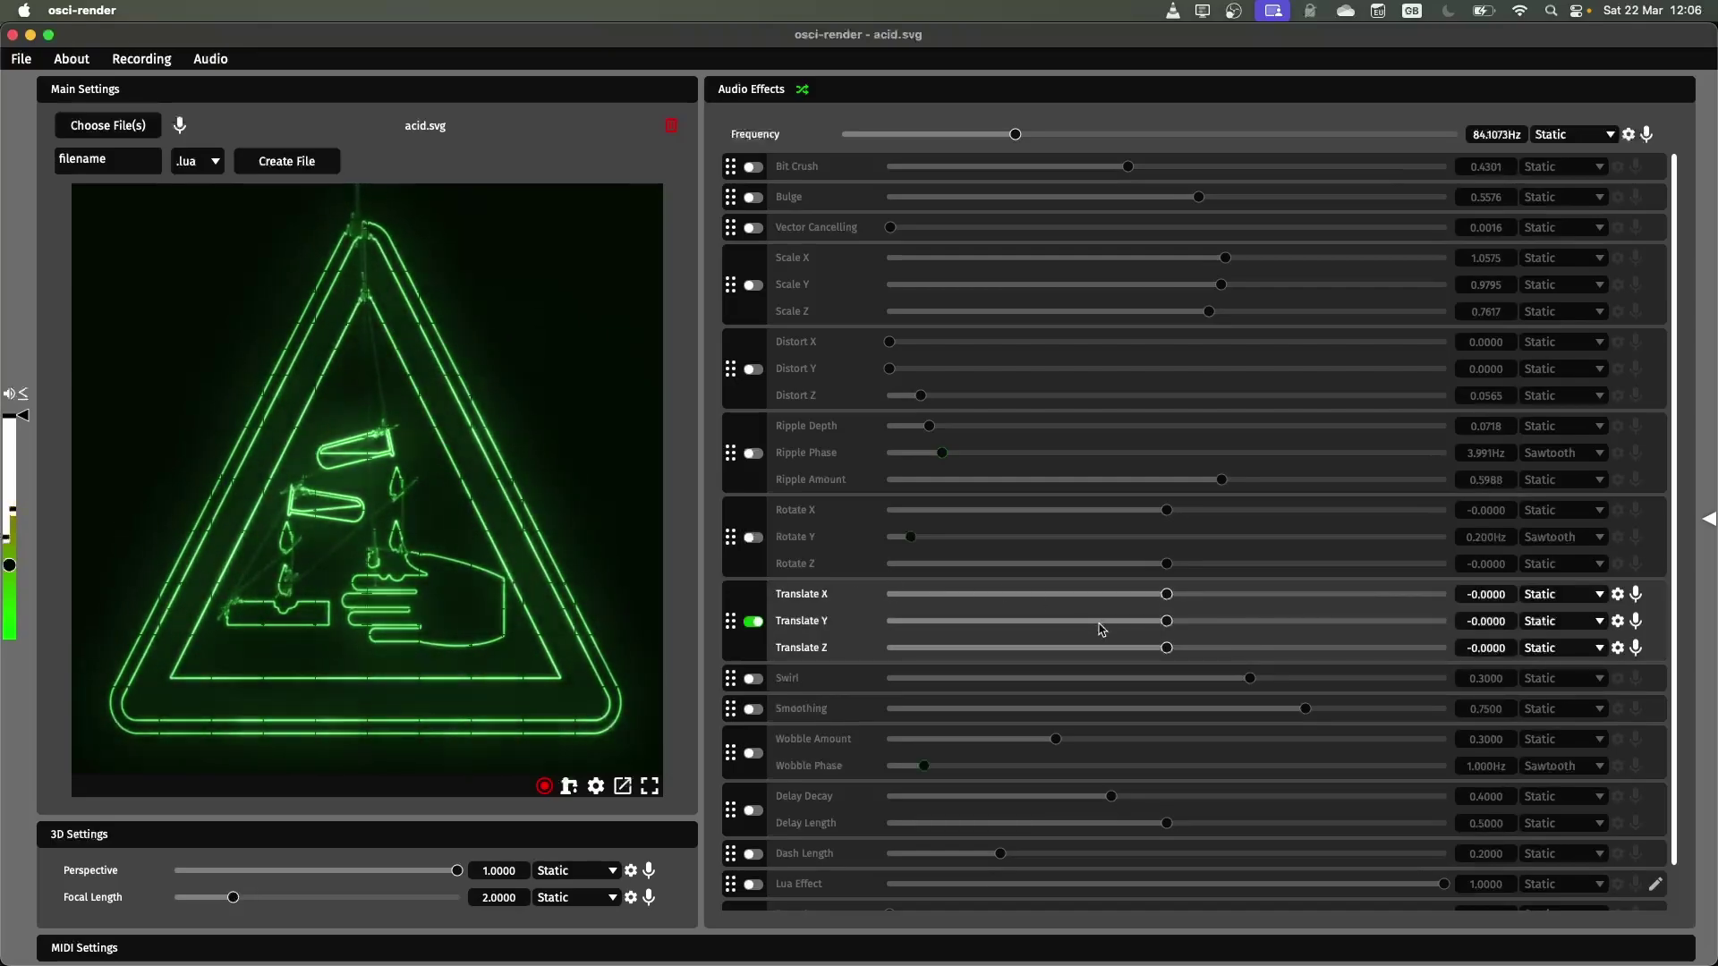
pyautogui.moveTo(1167, 594); pyautogui.dragTo(1208, 620)
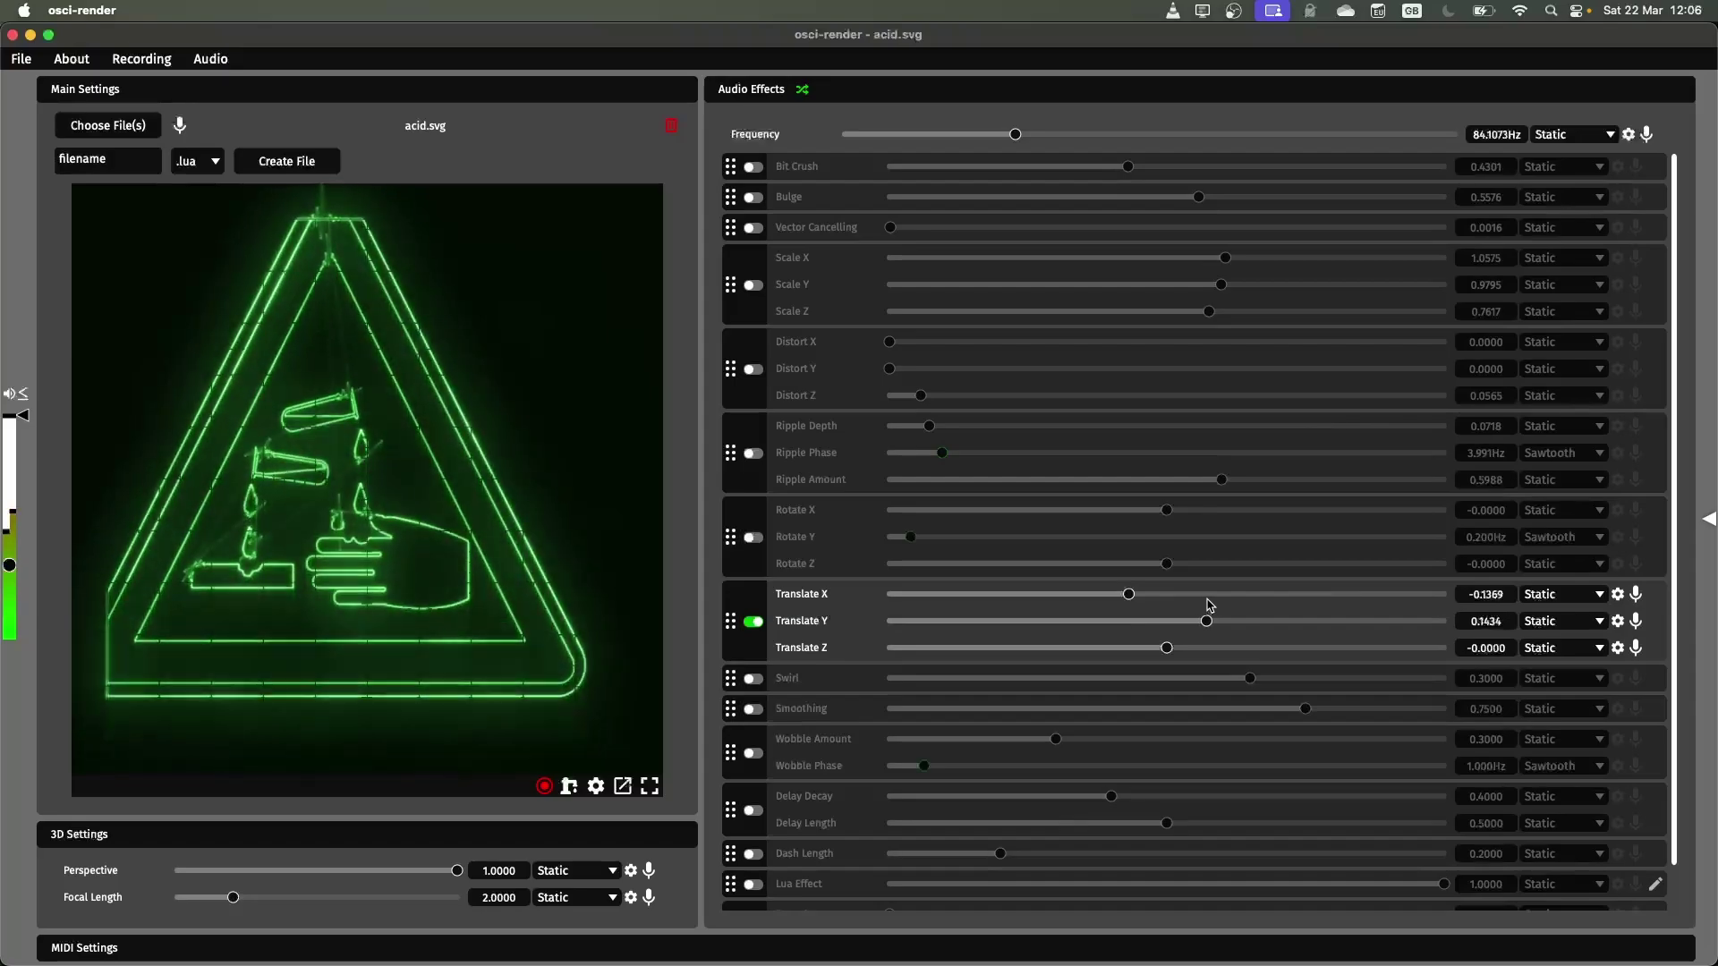
# - Turn Translate off, enable Swirl at -0.0095, and briefly toggle Rotate on and off
pyautogui.click(753, 623)
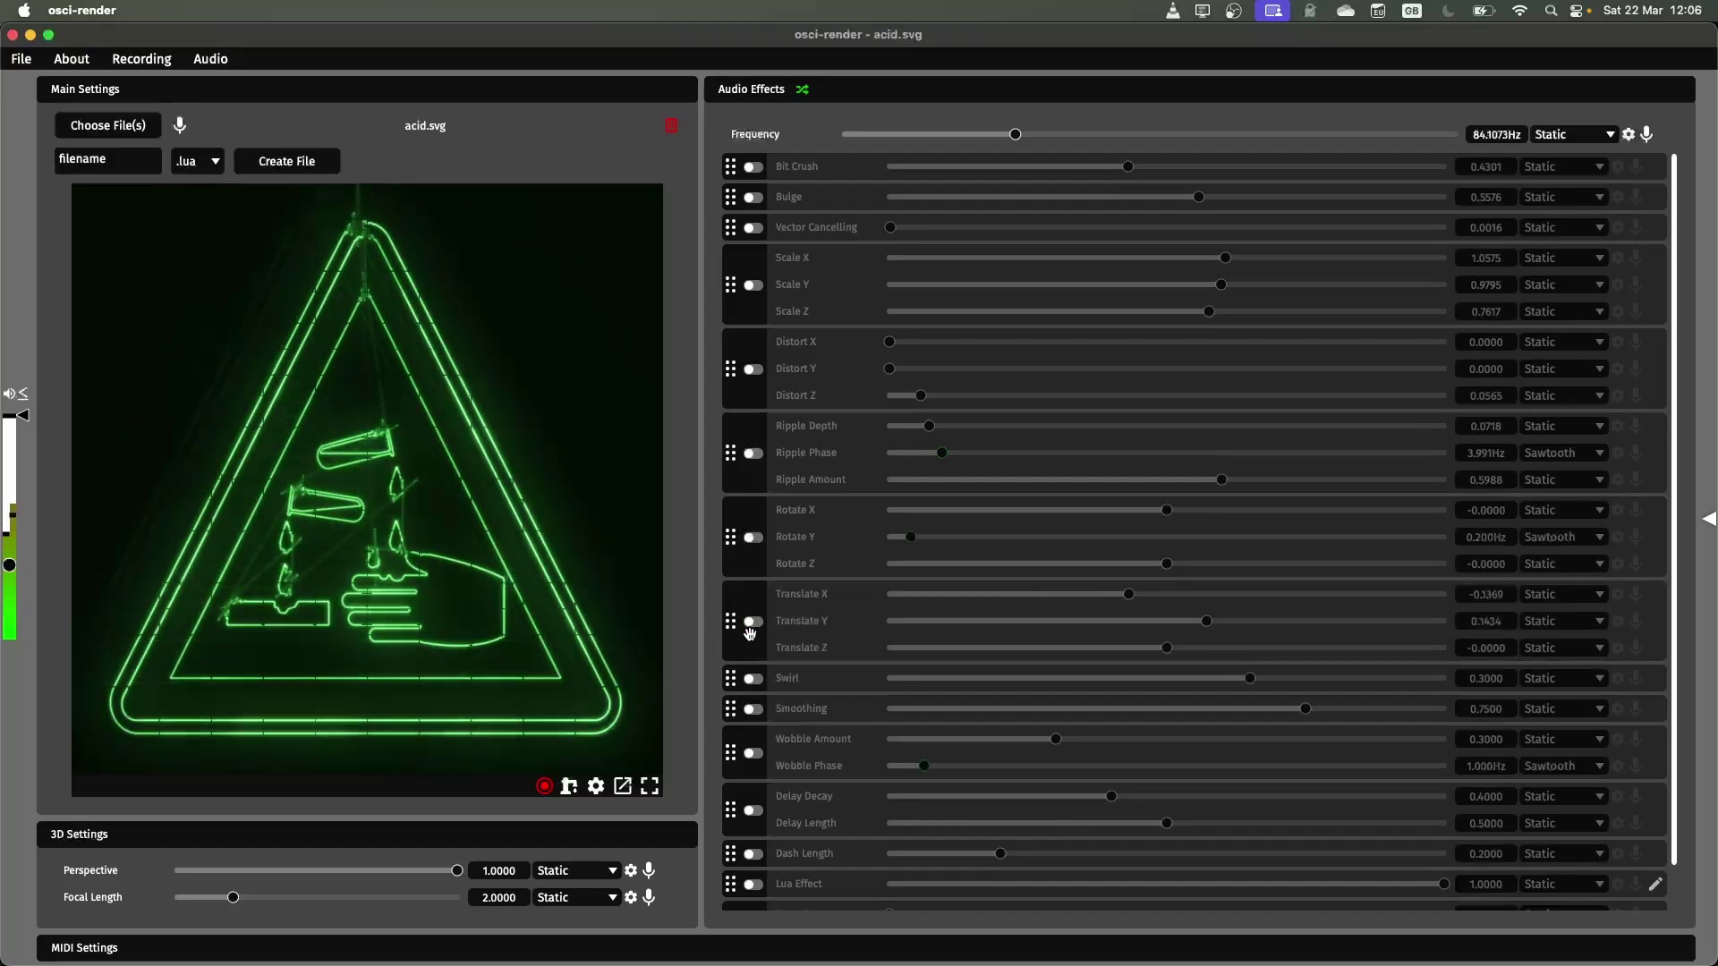
pyautogui.click(752, 678)
pyautogui.moveTo(1250, 678); pyautogui.dragTo(1166, 682)
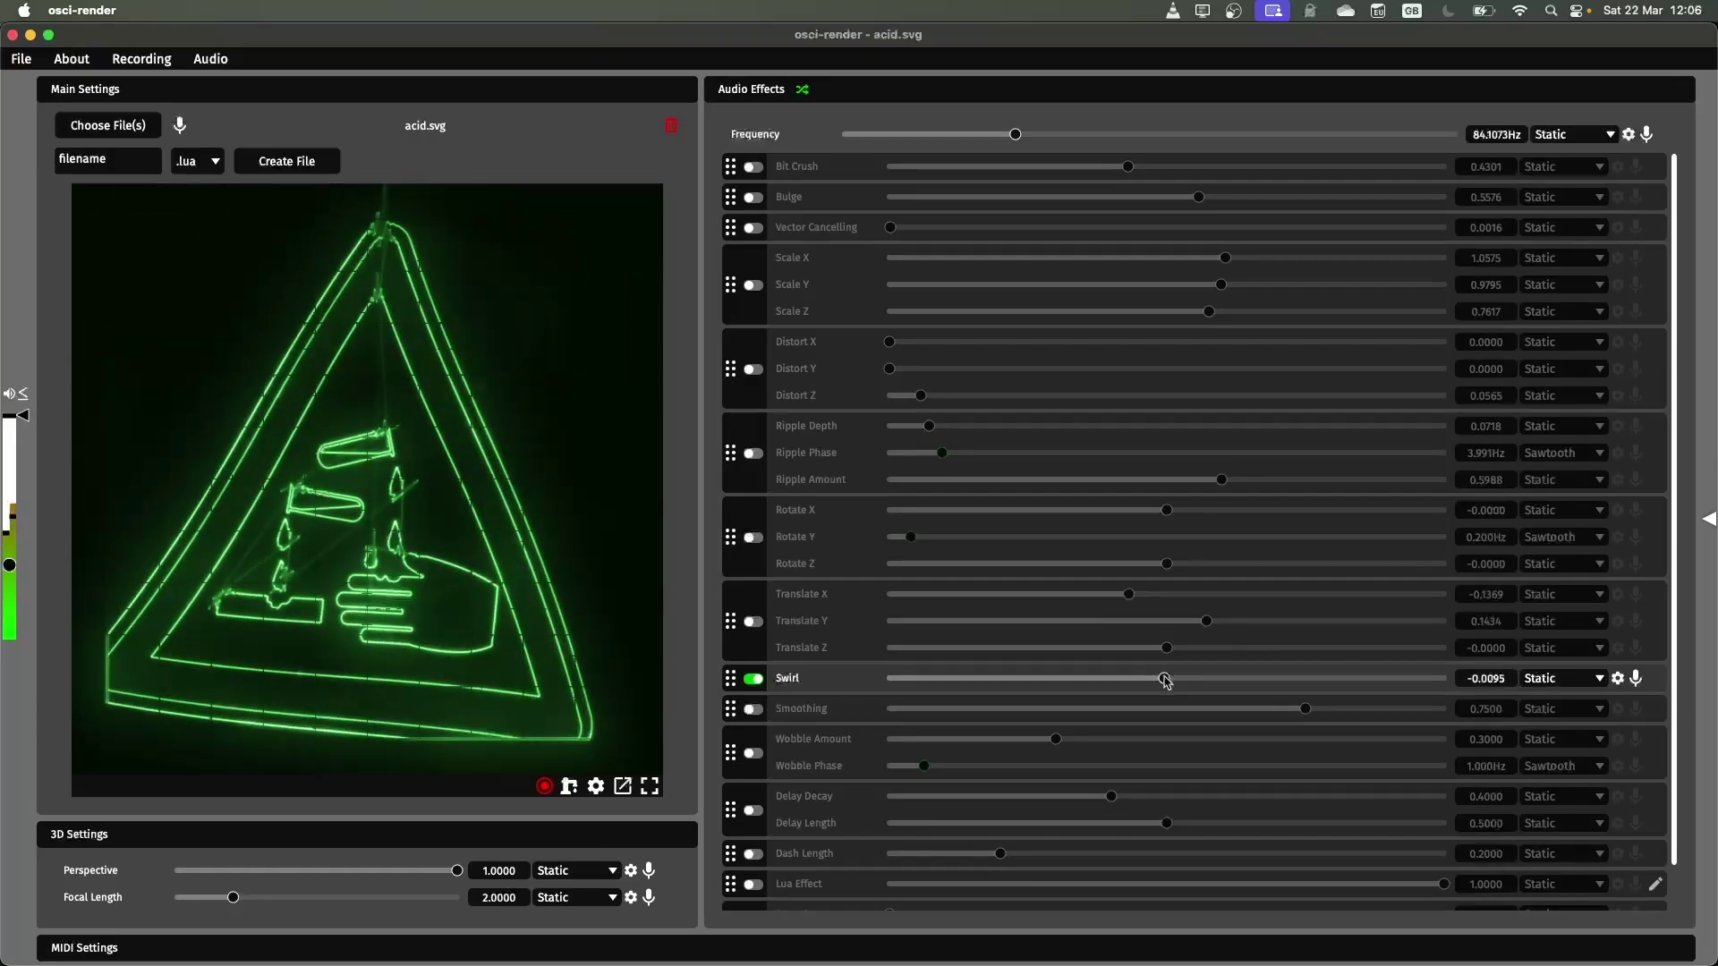
pyautogui.click(753, 537)
pyautogui.click(753, 537)
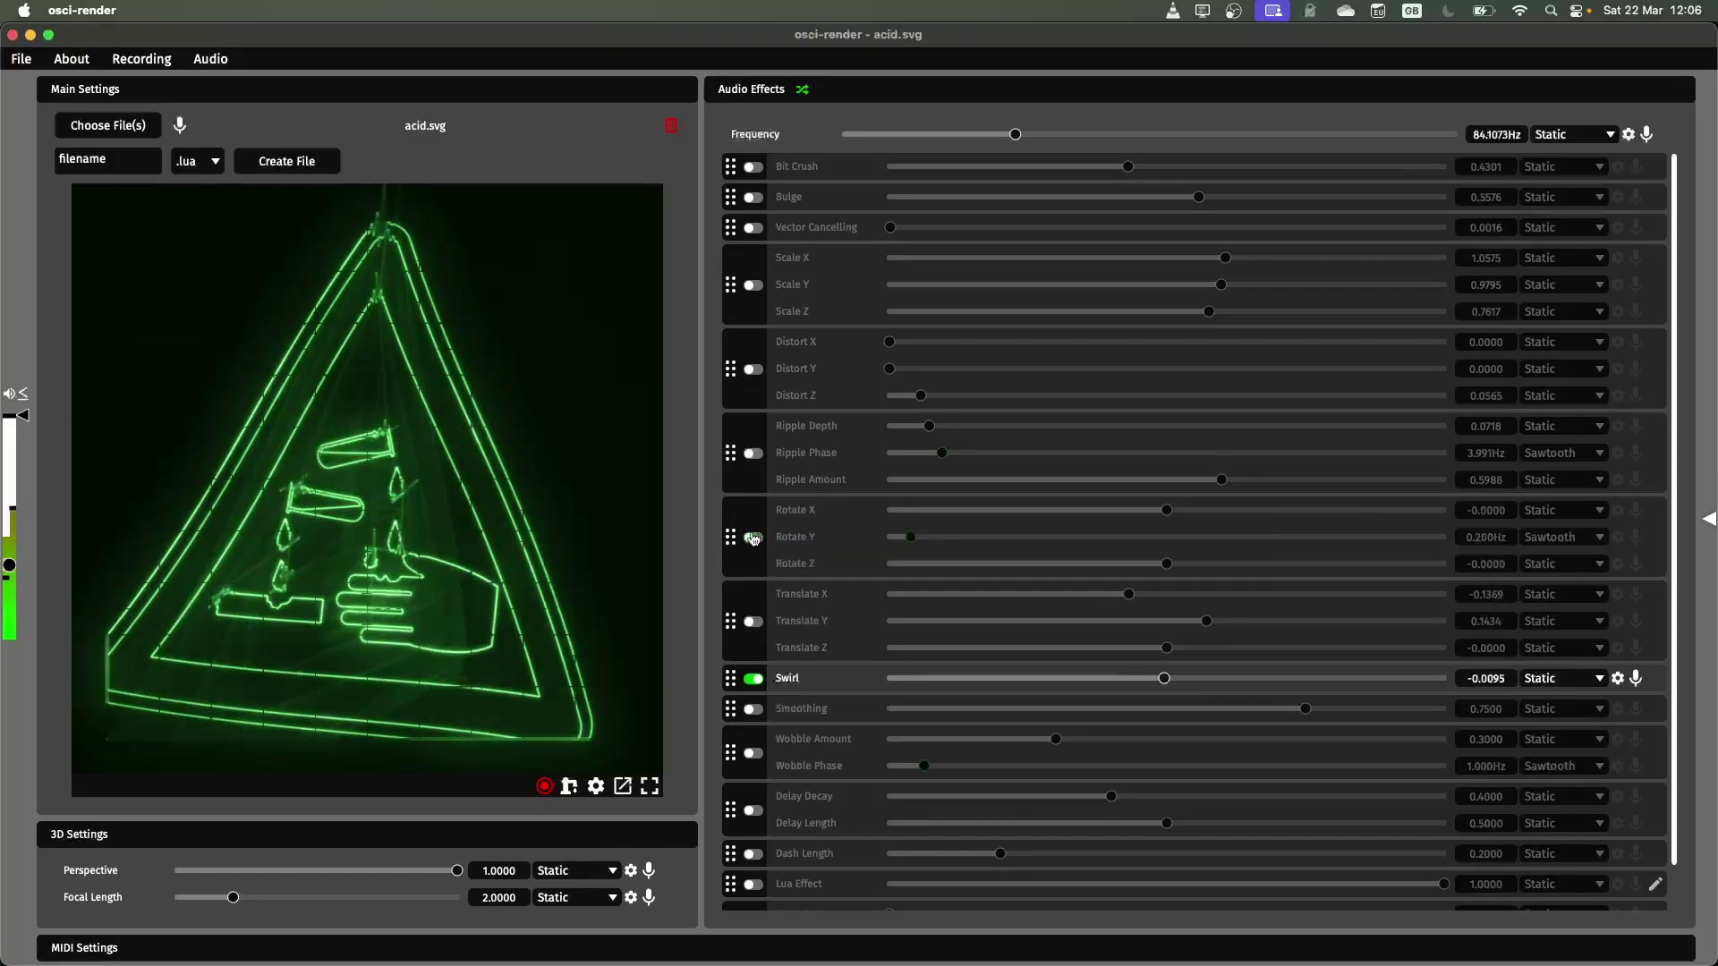
# - Turn Swirl off and Smoothing on, adjusting the Smoothing amount to settle at 0.4514
pyautogui.click(754, 679)
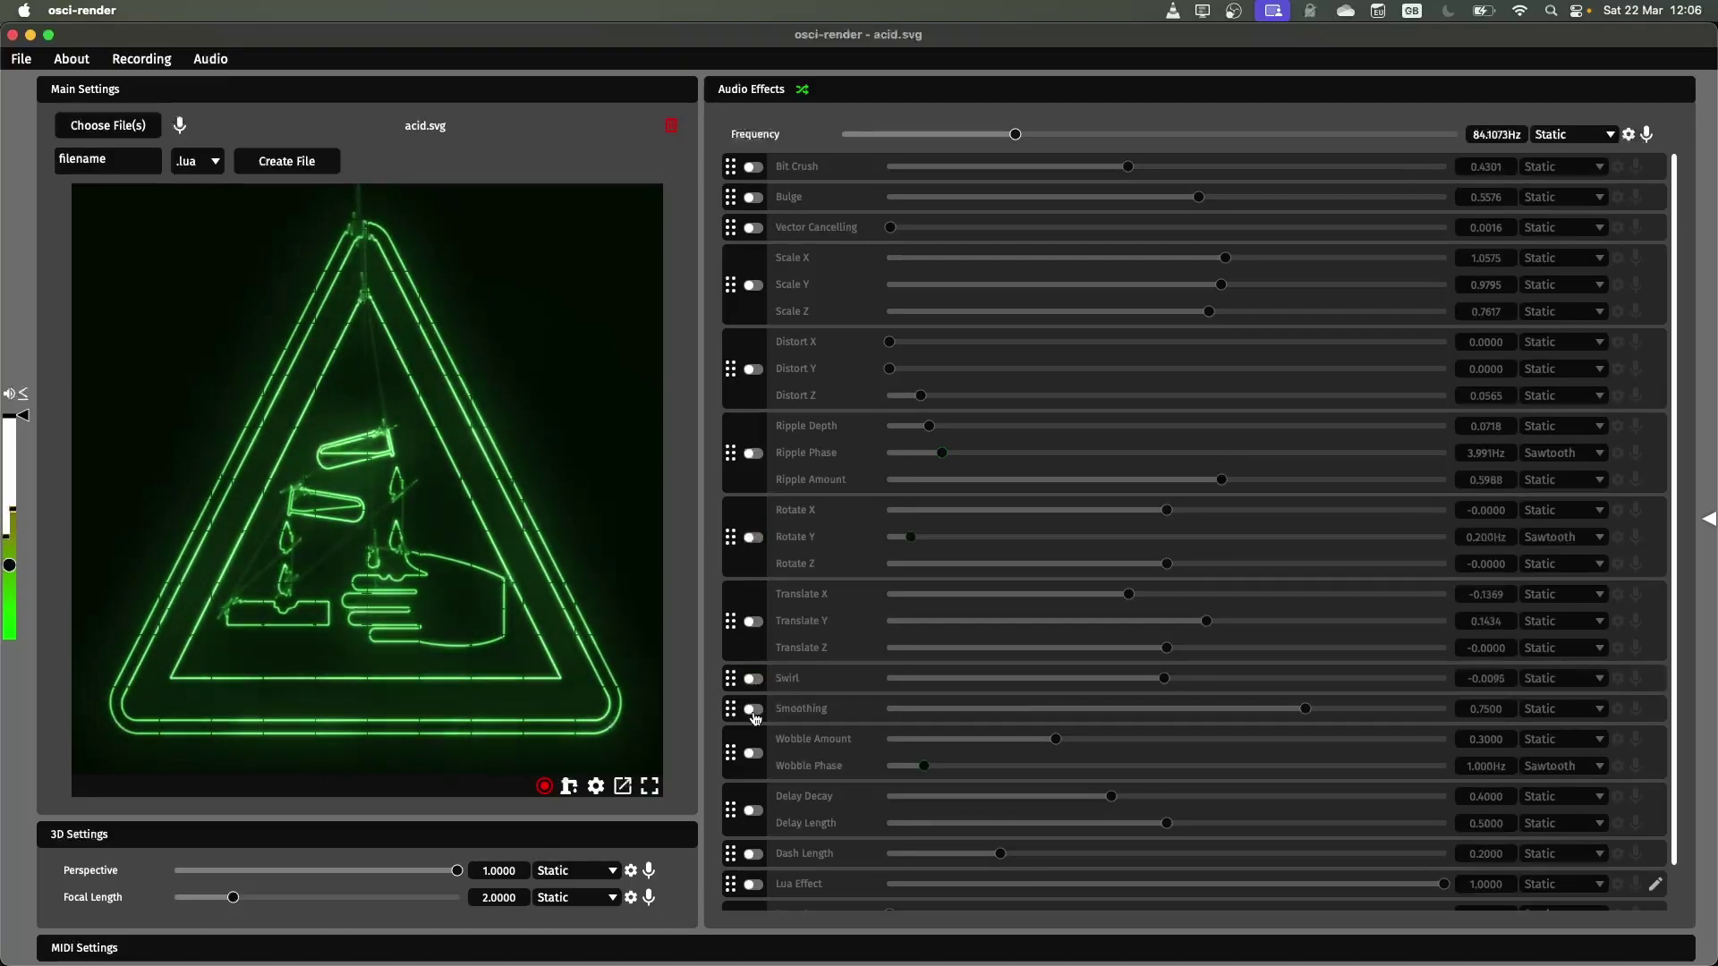
pyautogui.click(753, 710)
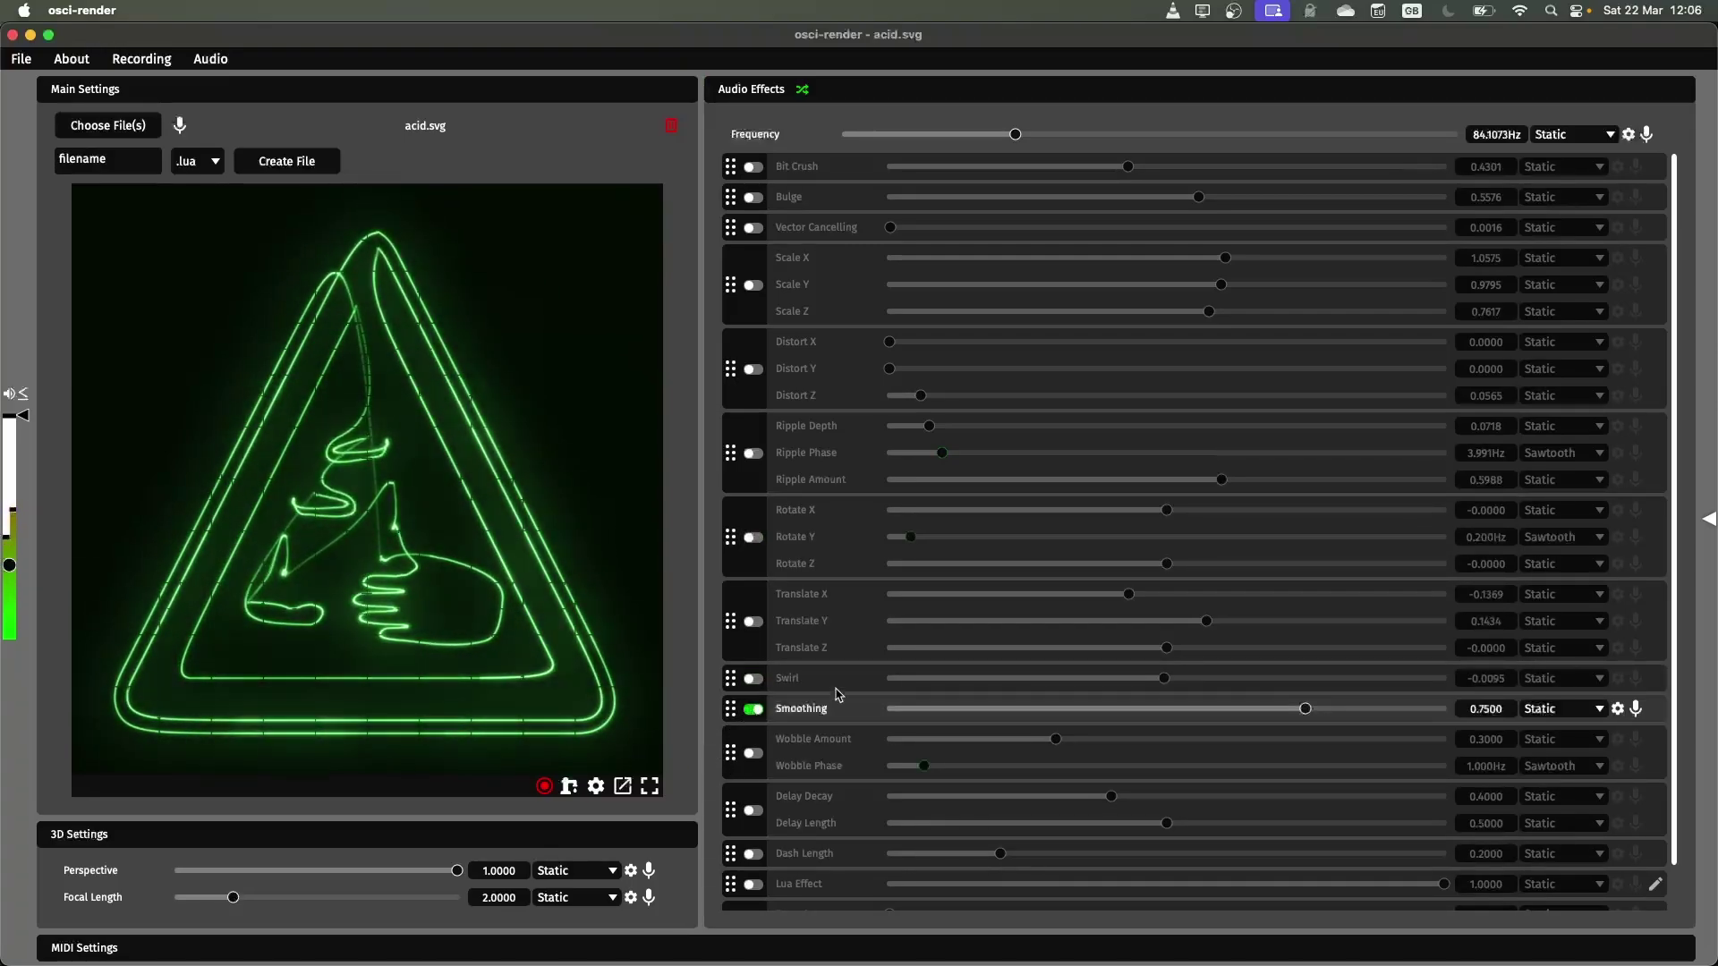
pyautogui.moveTo(1299, 709)
pyautogui.mouseDown()
pyautogui.moveTo(869, 740)
pyautogui.moveTo(1459, 682)
pyautogui.moveTo(966, 721)
pyautogui.moveTo(802, 754)
pyautogui.mouseUp()
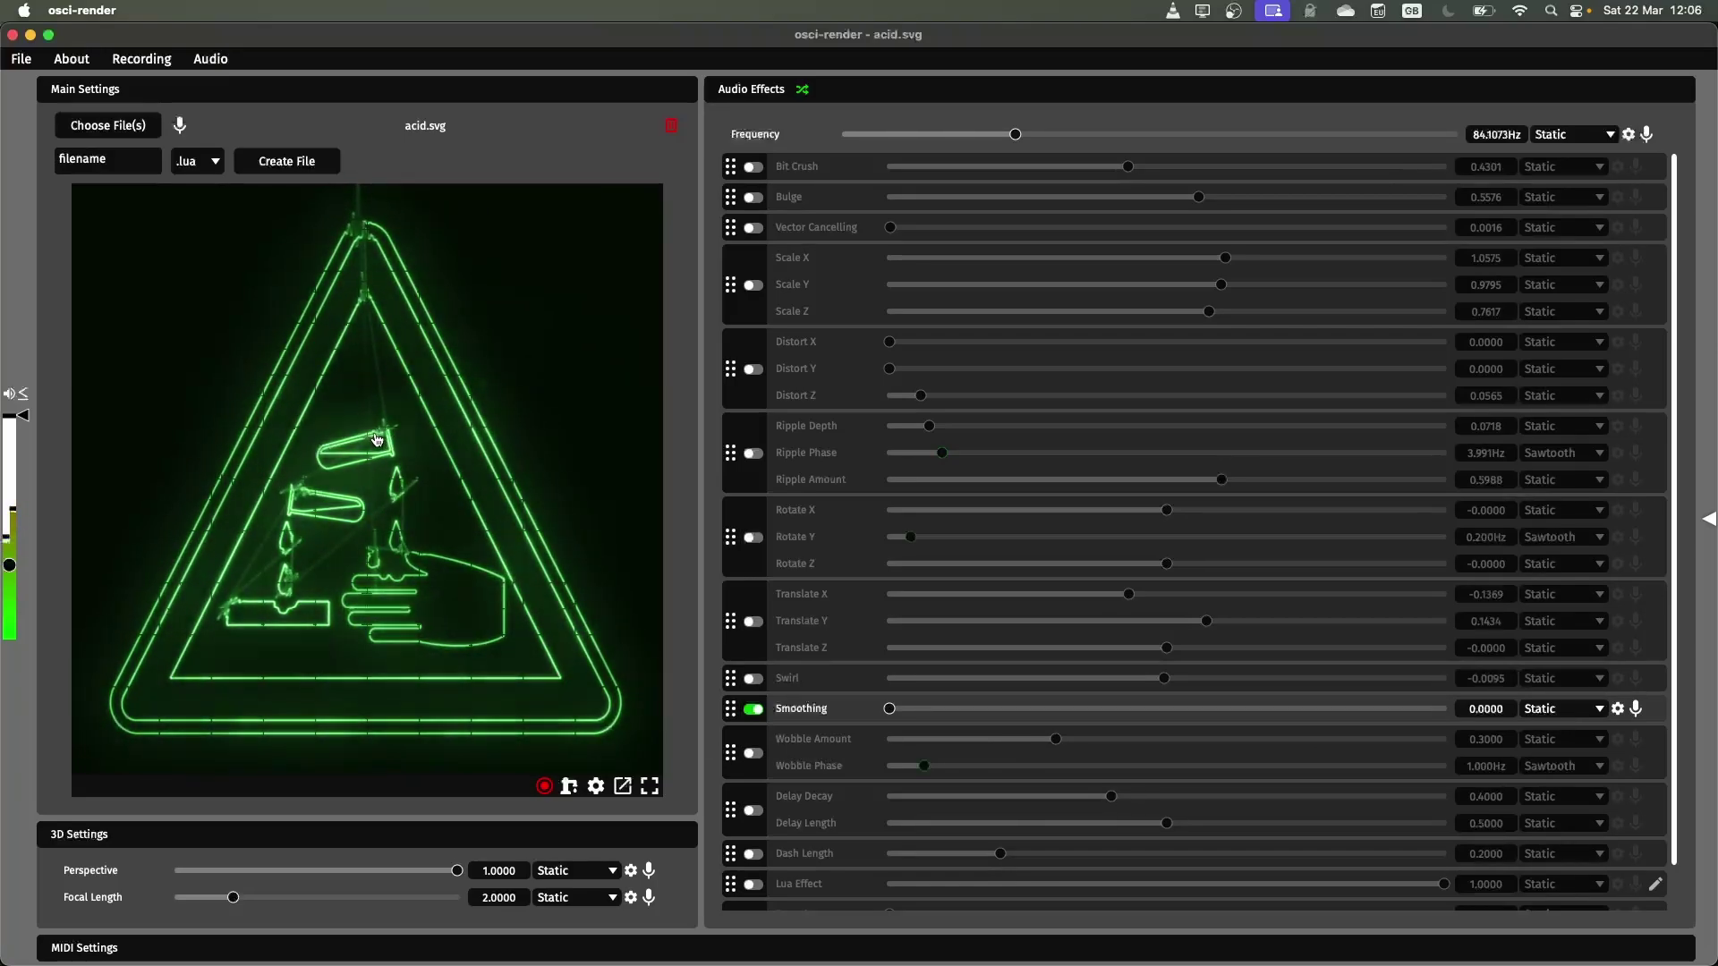
pyautogui.moveTo(892, 710); pyautogui.dragTo(1089, 713)
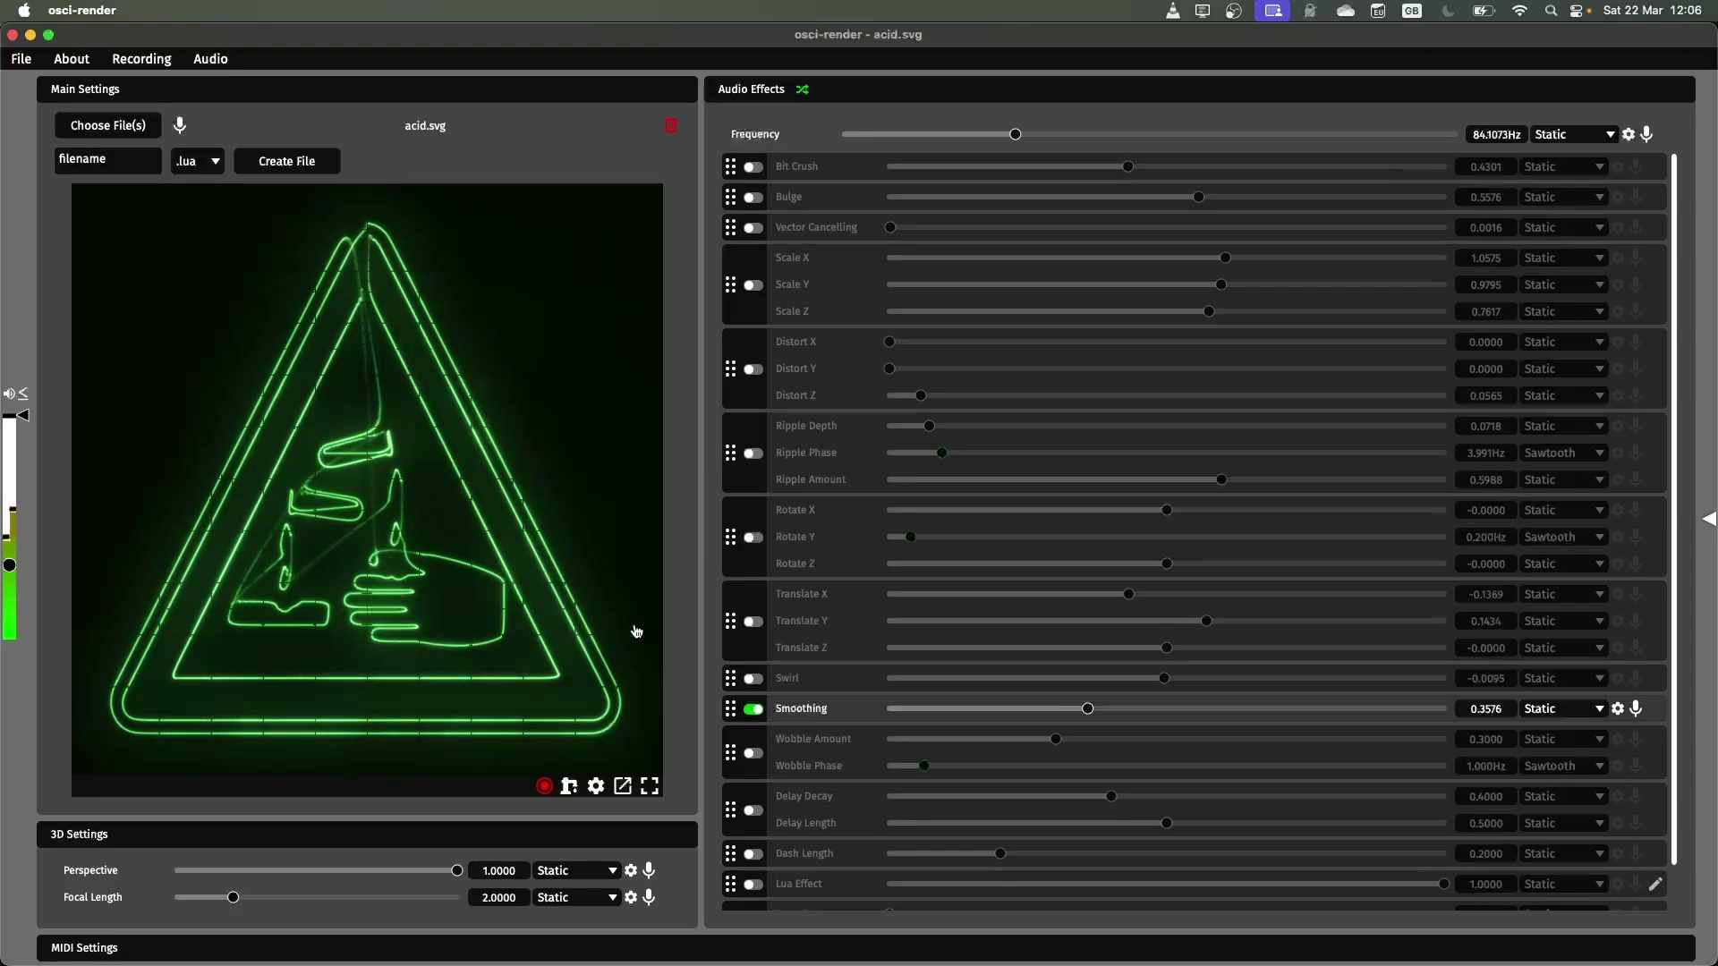
pyautogui.moveTo(1090, 712); pyautogui.dragTo(1142, 724)
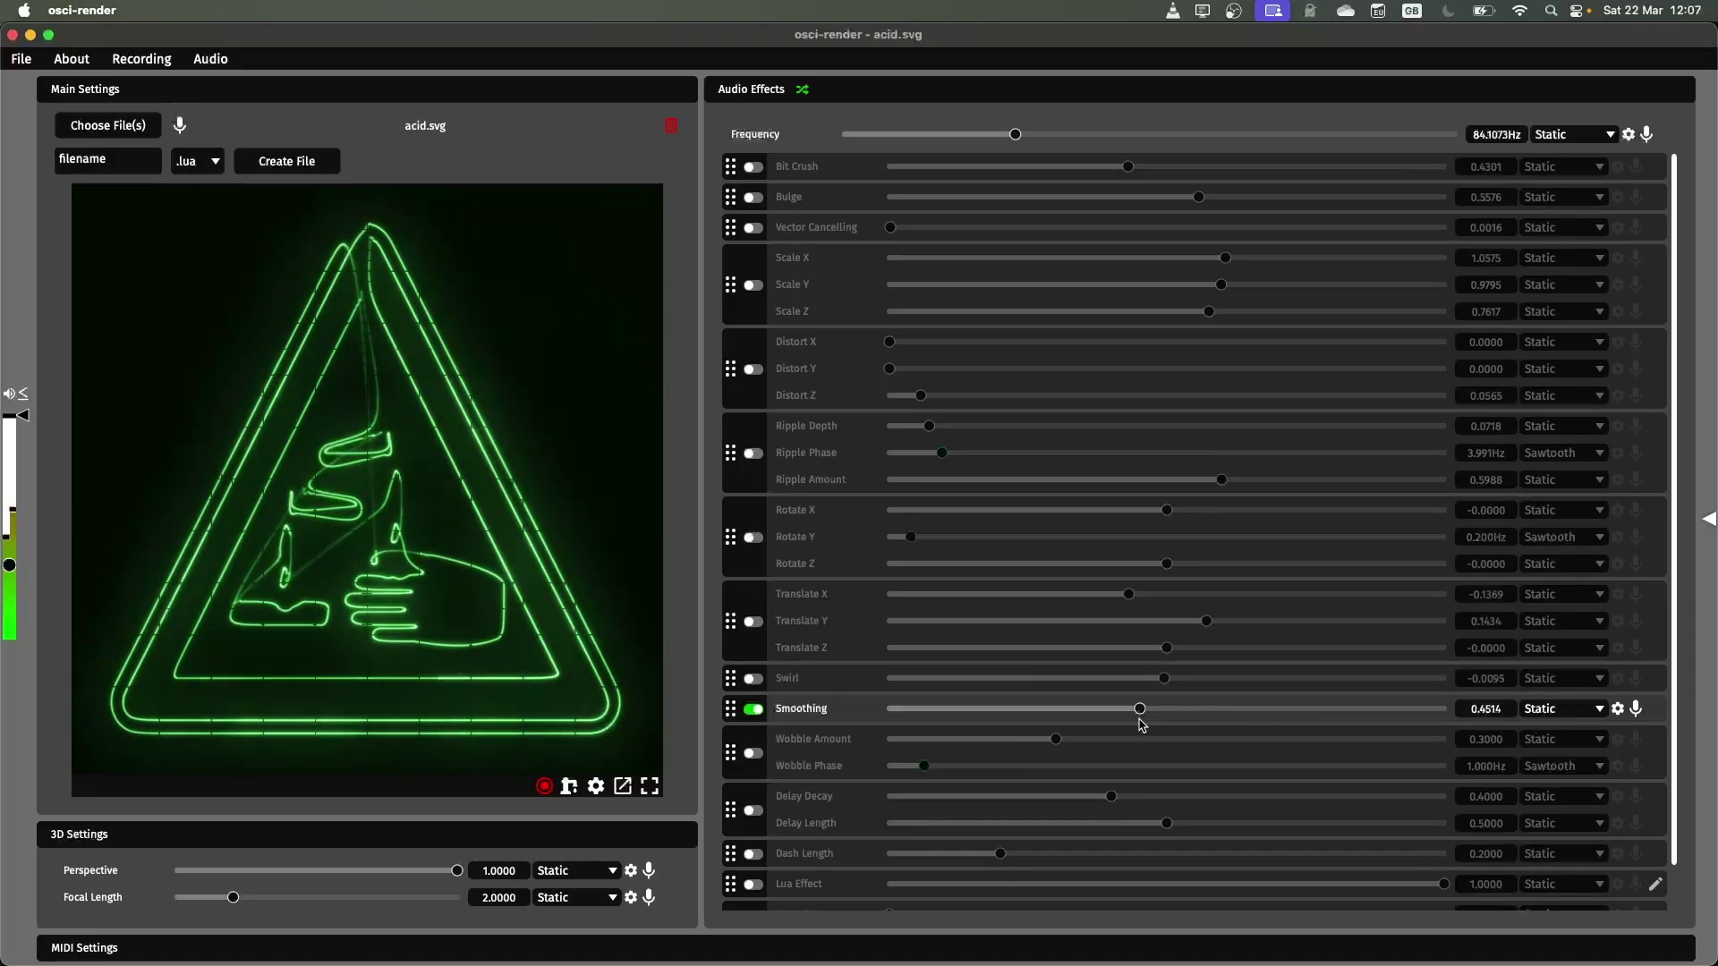
# - Swap Smoothing for Wobble, keeping a 1.590 Hz Sawtooth phase and amount 0.0606
pyautogui.click(755, 710)
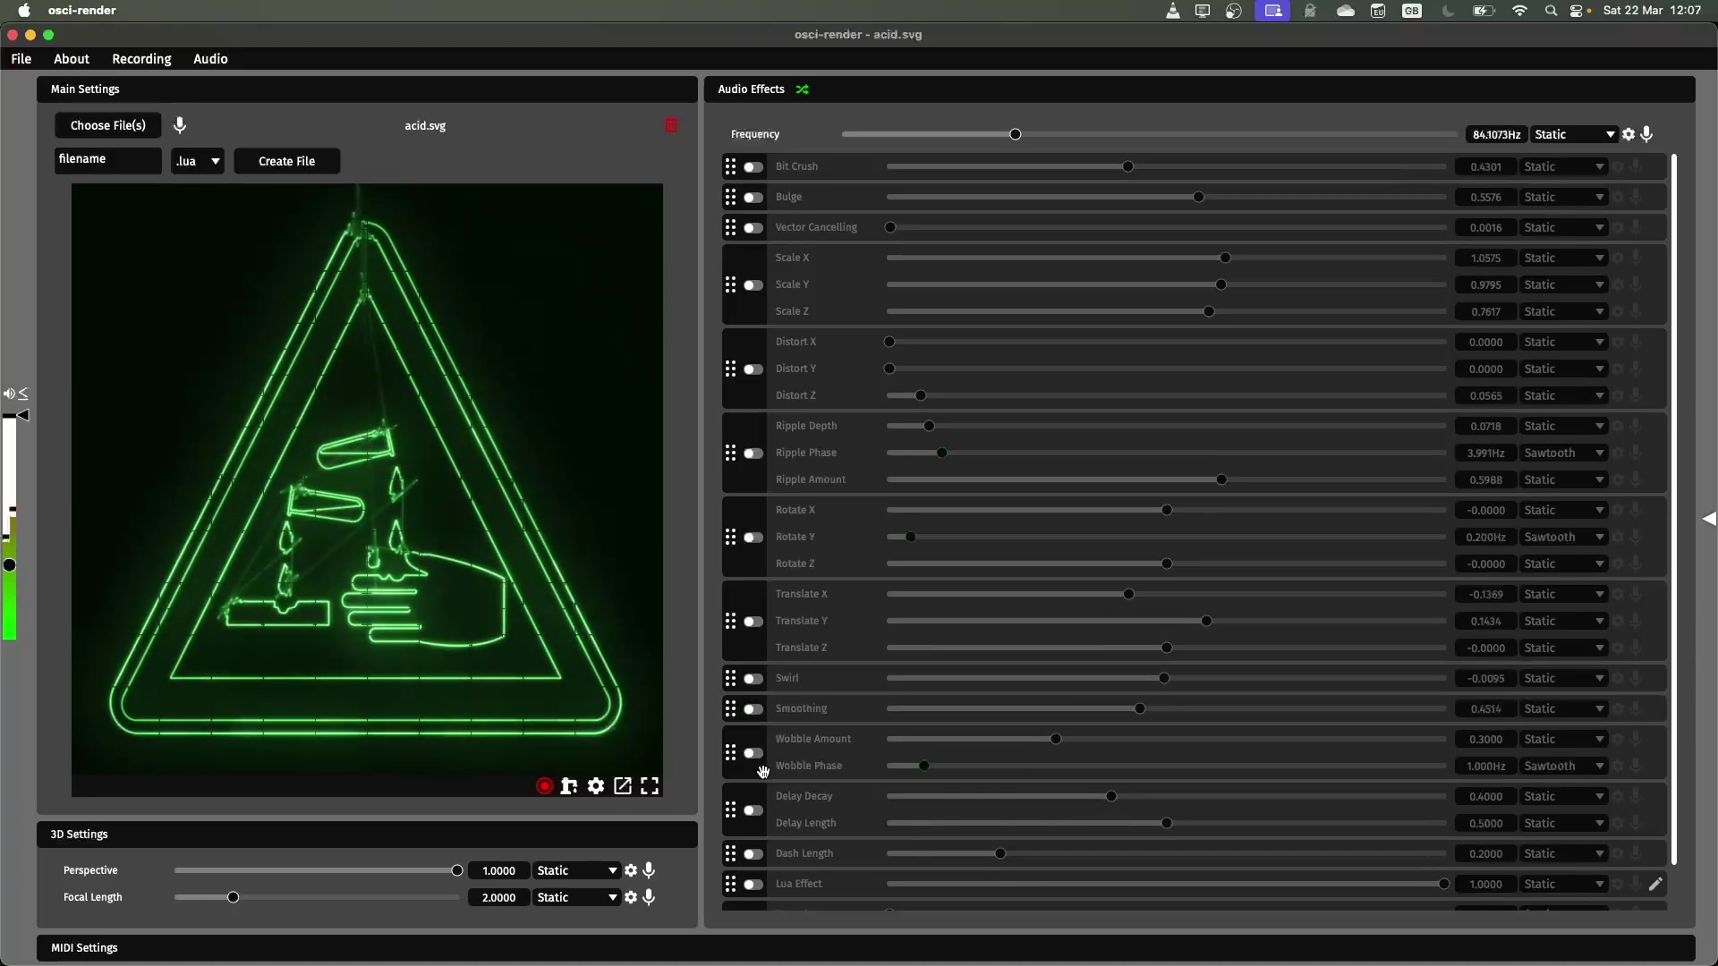
pyautogui.click(755, 754)
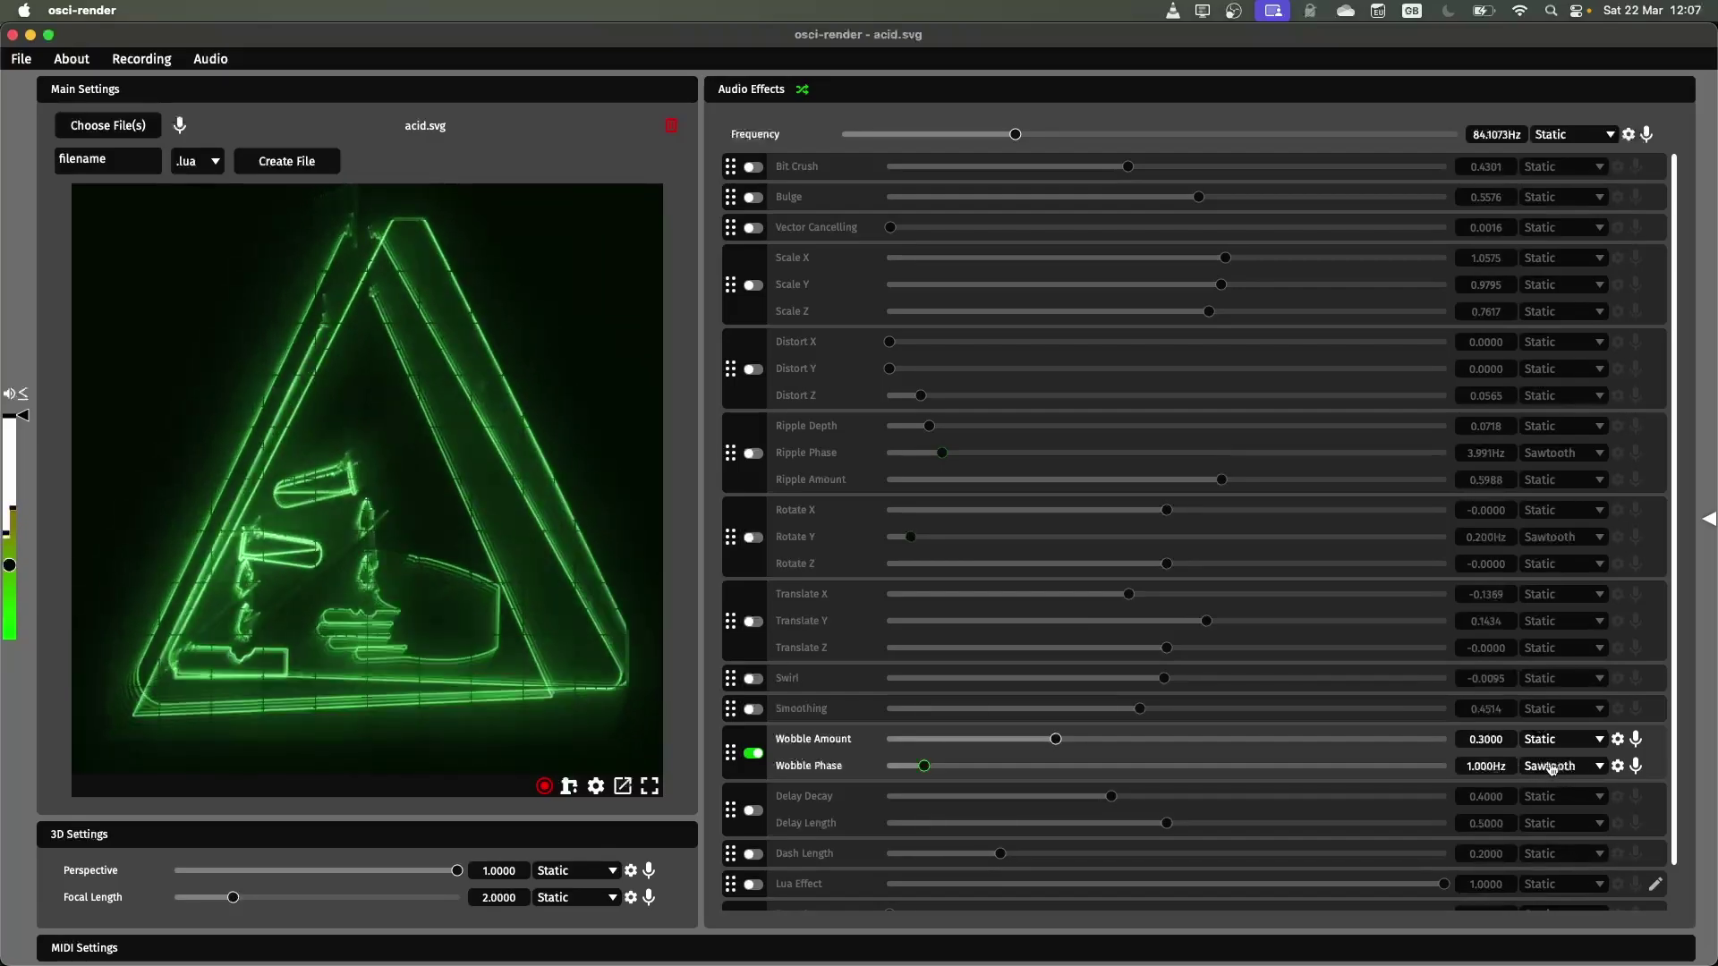
pyautogui.click(1552, 767)
pyautogui.click(1553, 771)
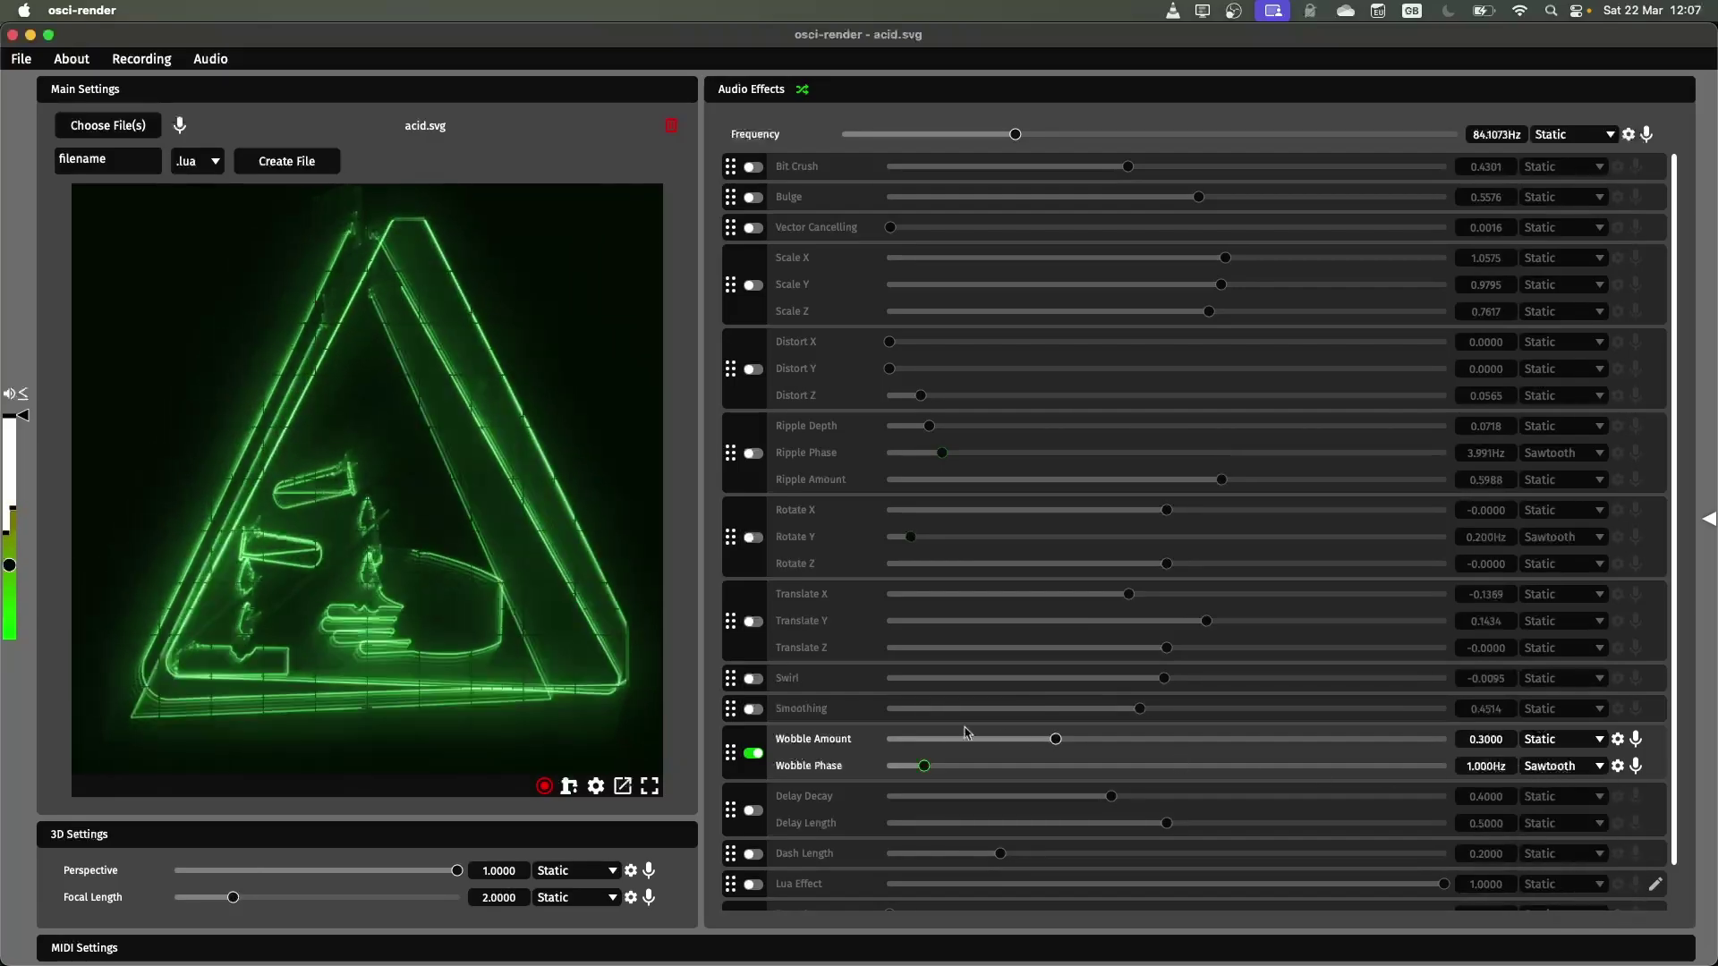
pyautogui.moveTo(921, 765)
pyautogui.mouseDown()
pyautogui.moveTo(897, 767)
pyautogui.moveTo(1028, 762)
pyautogui.moveTo(917, 768)
pyautogui.mouseUp()
pyautogui.moveTo(1010, 741); pyautogui.dragTo(930, 768)
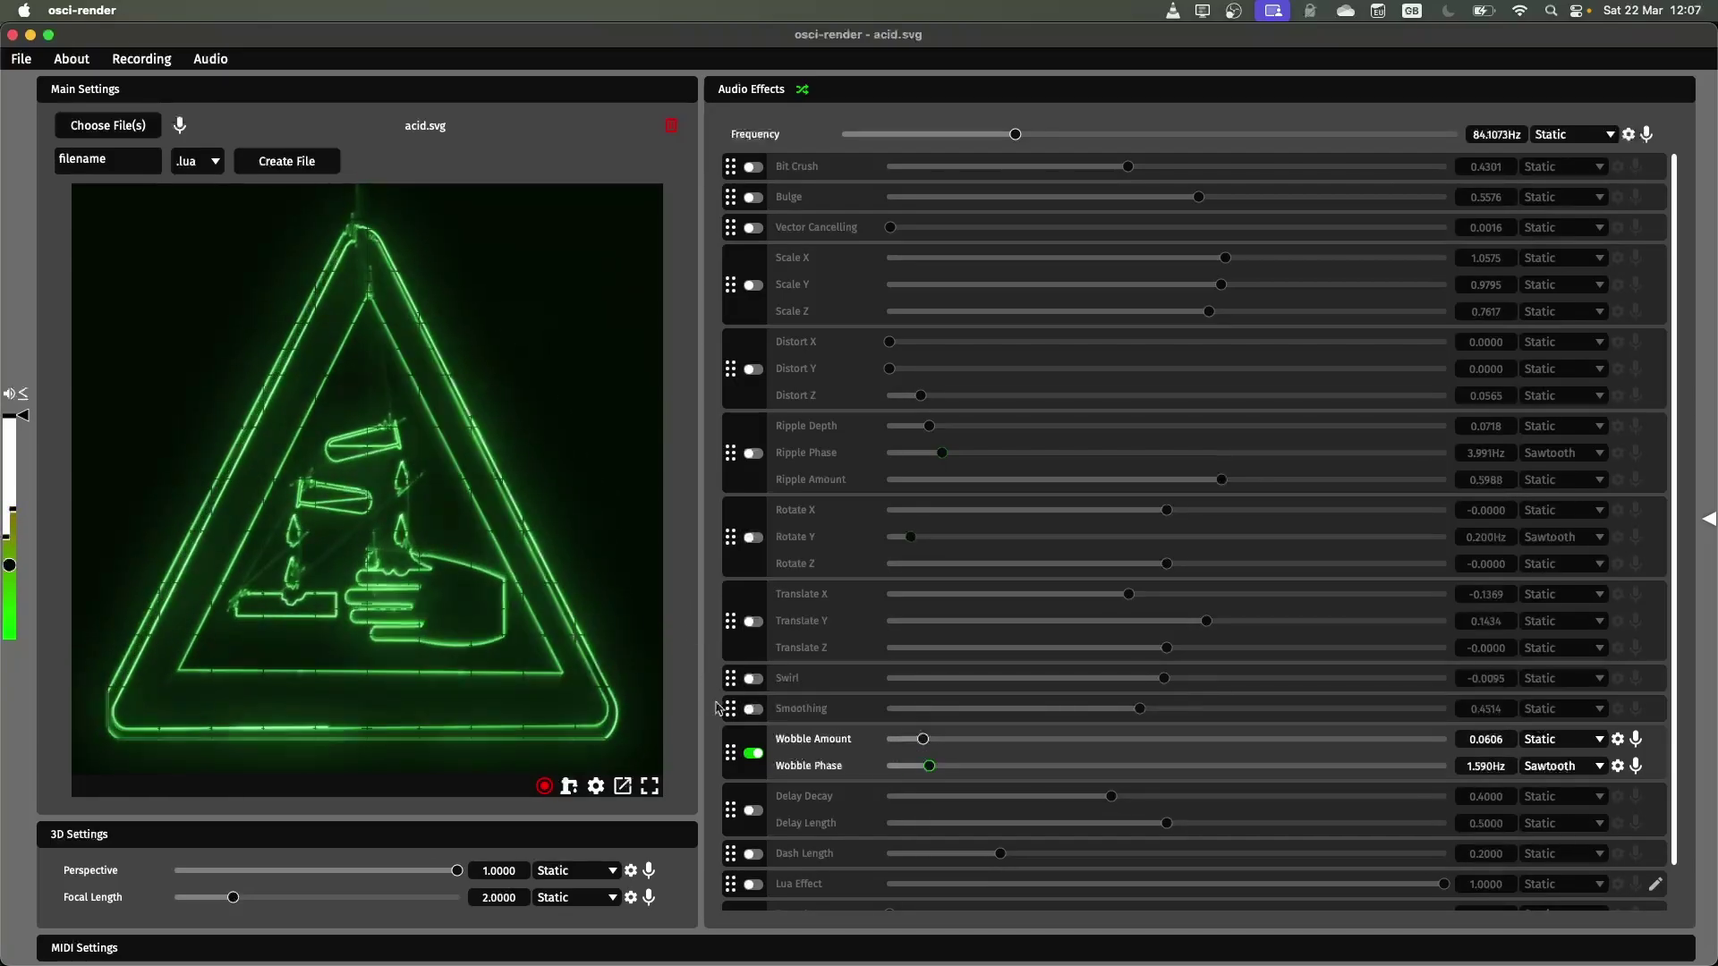
# - Disable Wobble and enable Delay with Decay 0.0573 and Length 0.1591
pyautogui.click(752, 755)
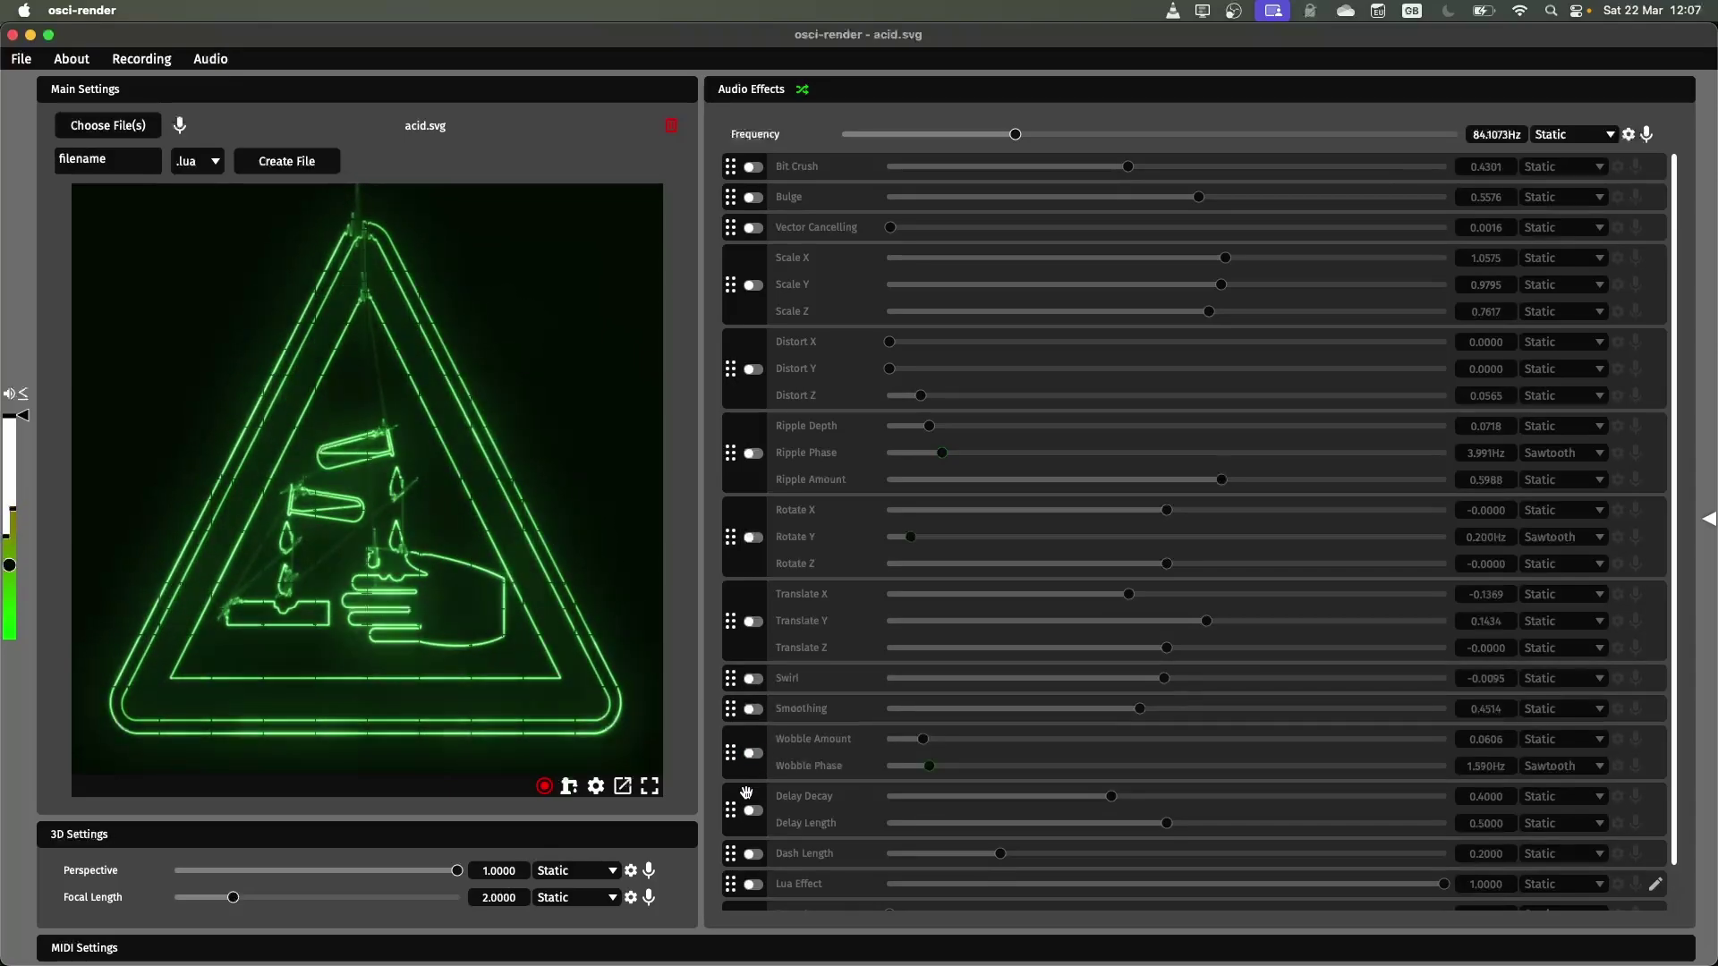
pyautogui.scroll(-1, 746, 792)
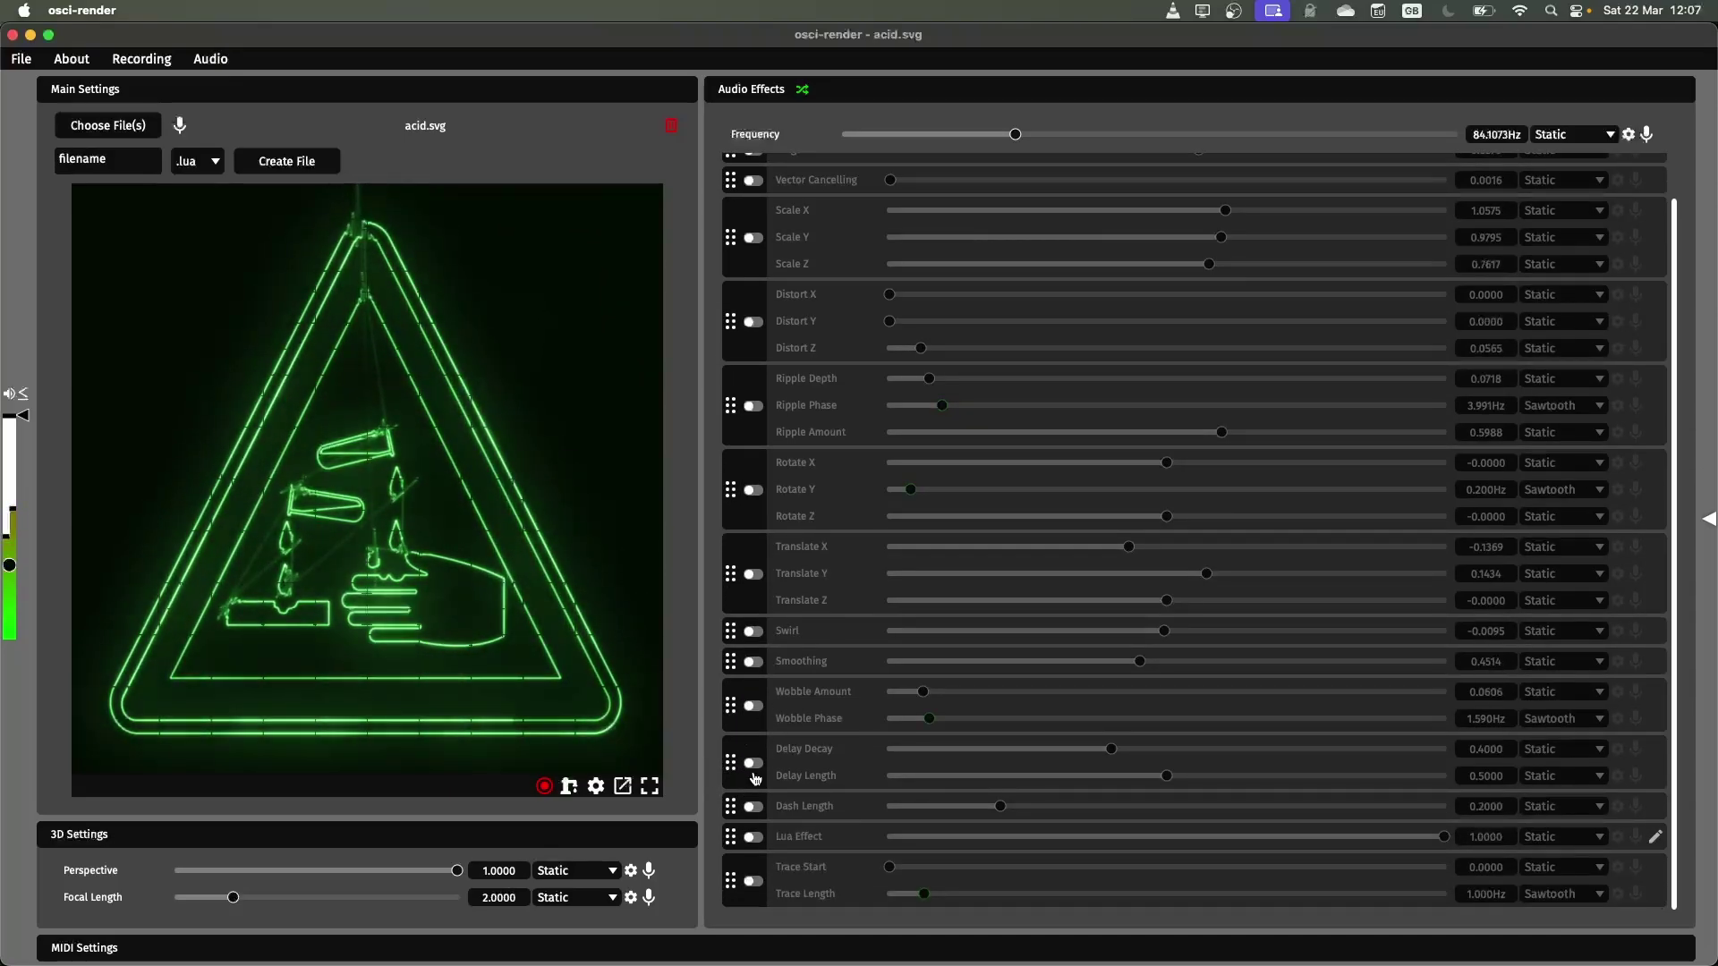
pyautogui.click(754, 764)
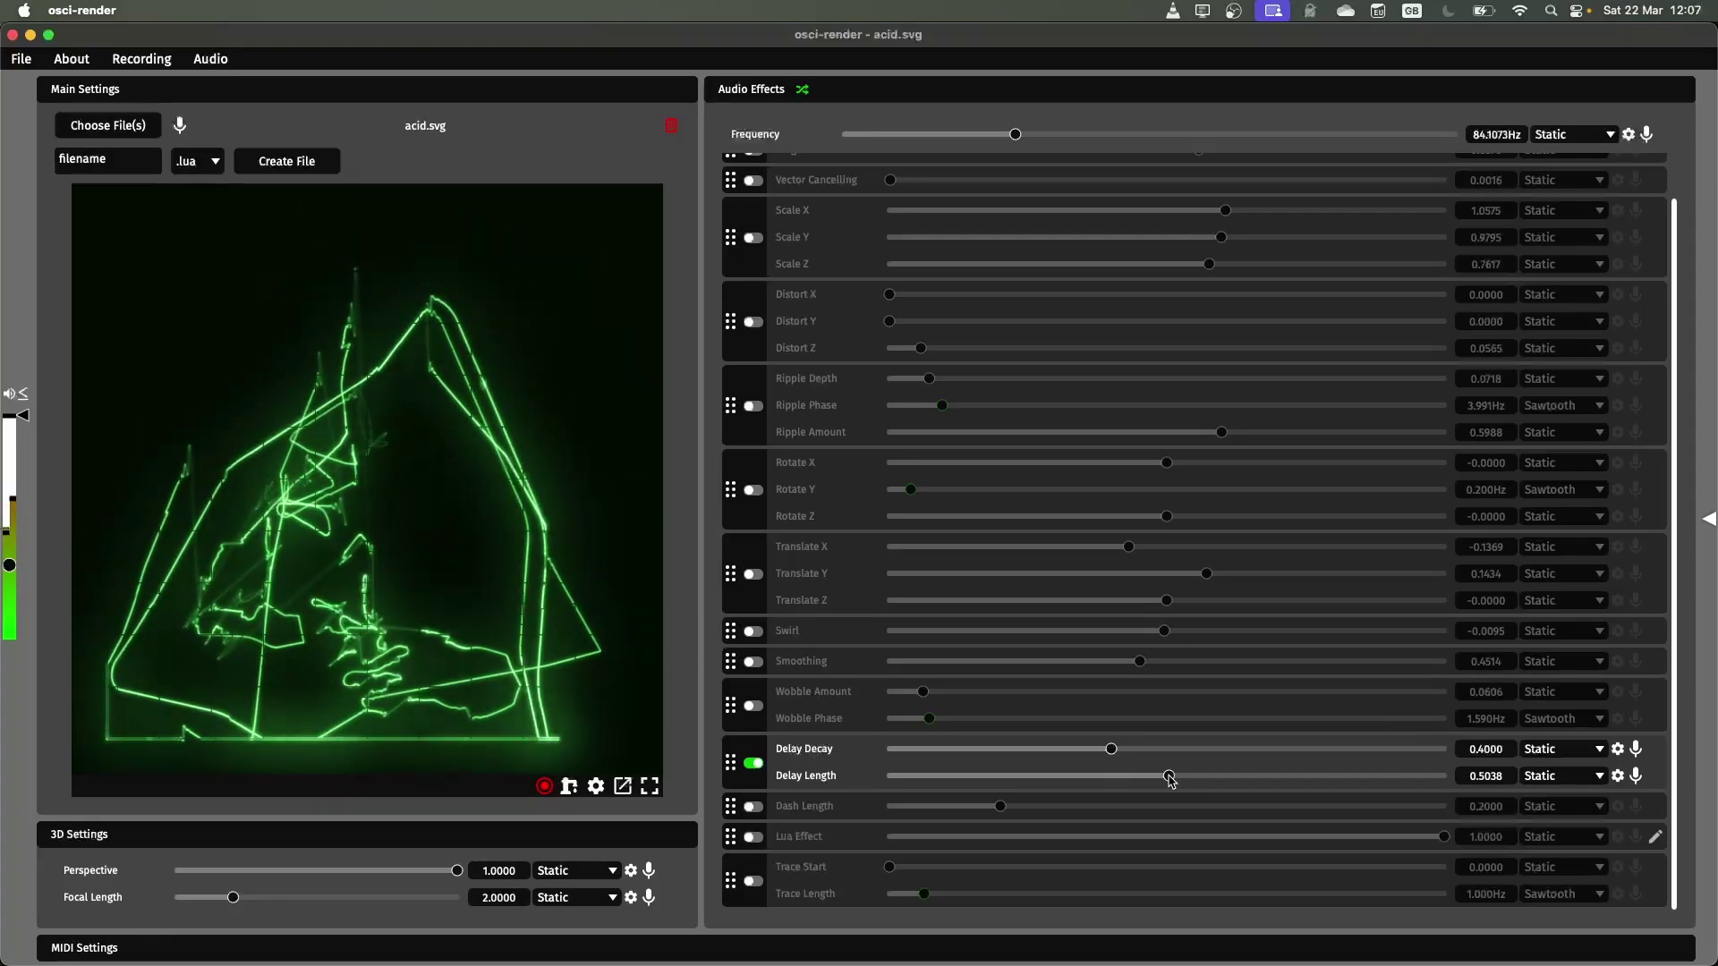
pyautogui.moveTo(1170, 778); pyautogui.dragTo(893, 782)
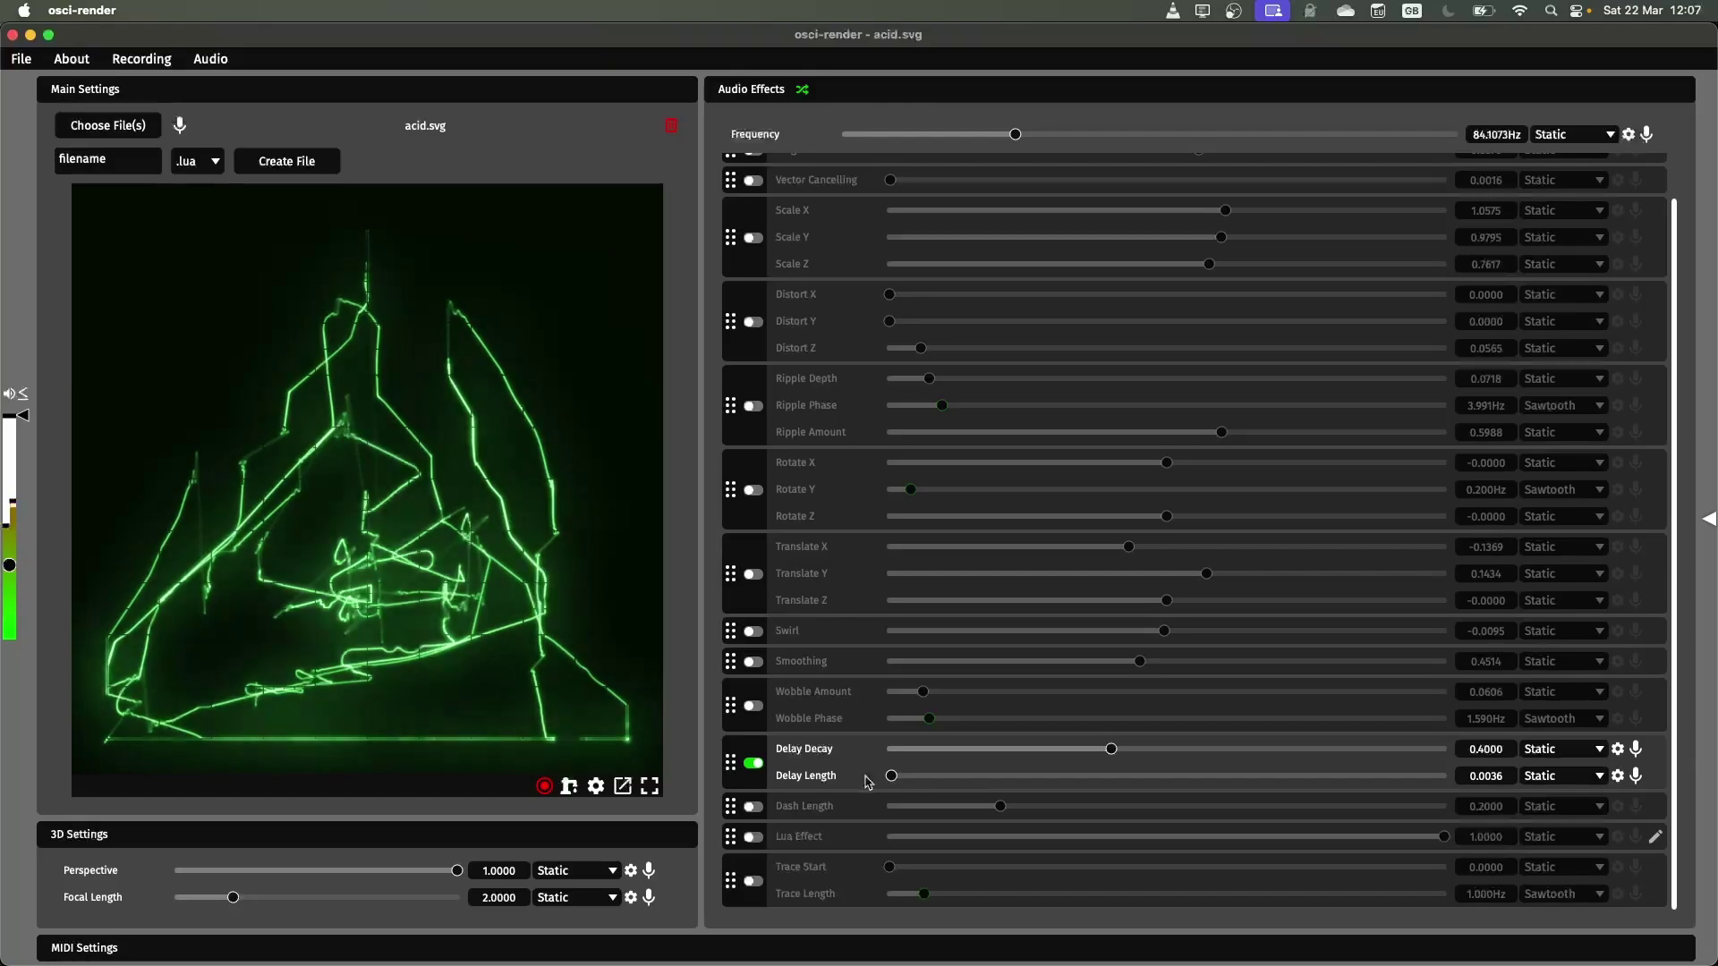
pyautogui.moveTo(1112, 749)
pyautogui.mouseDown()
pyautogui.moveTo(870, 772)
pyautogui.moveTo(977, 777)
pyautogui.mouseUp()
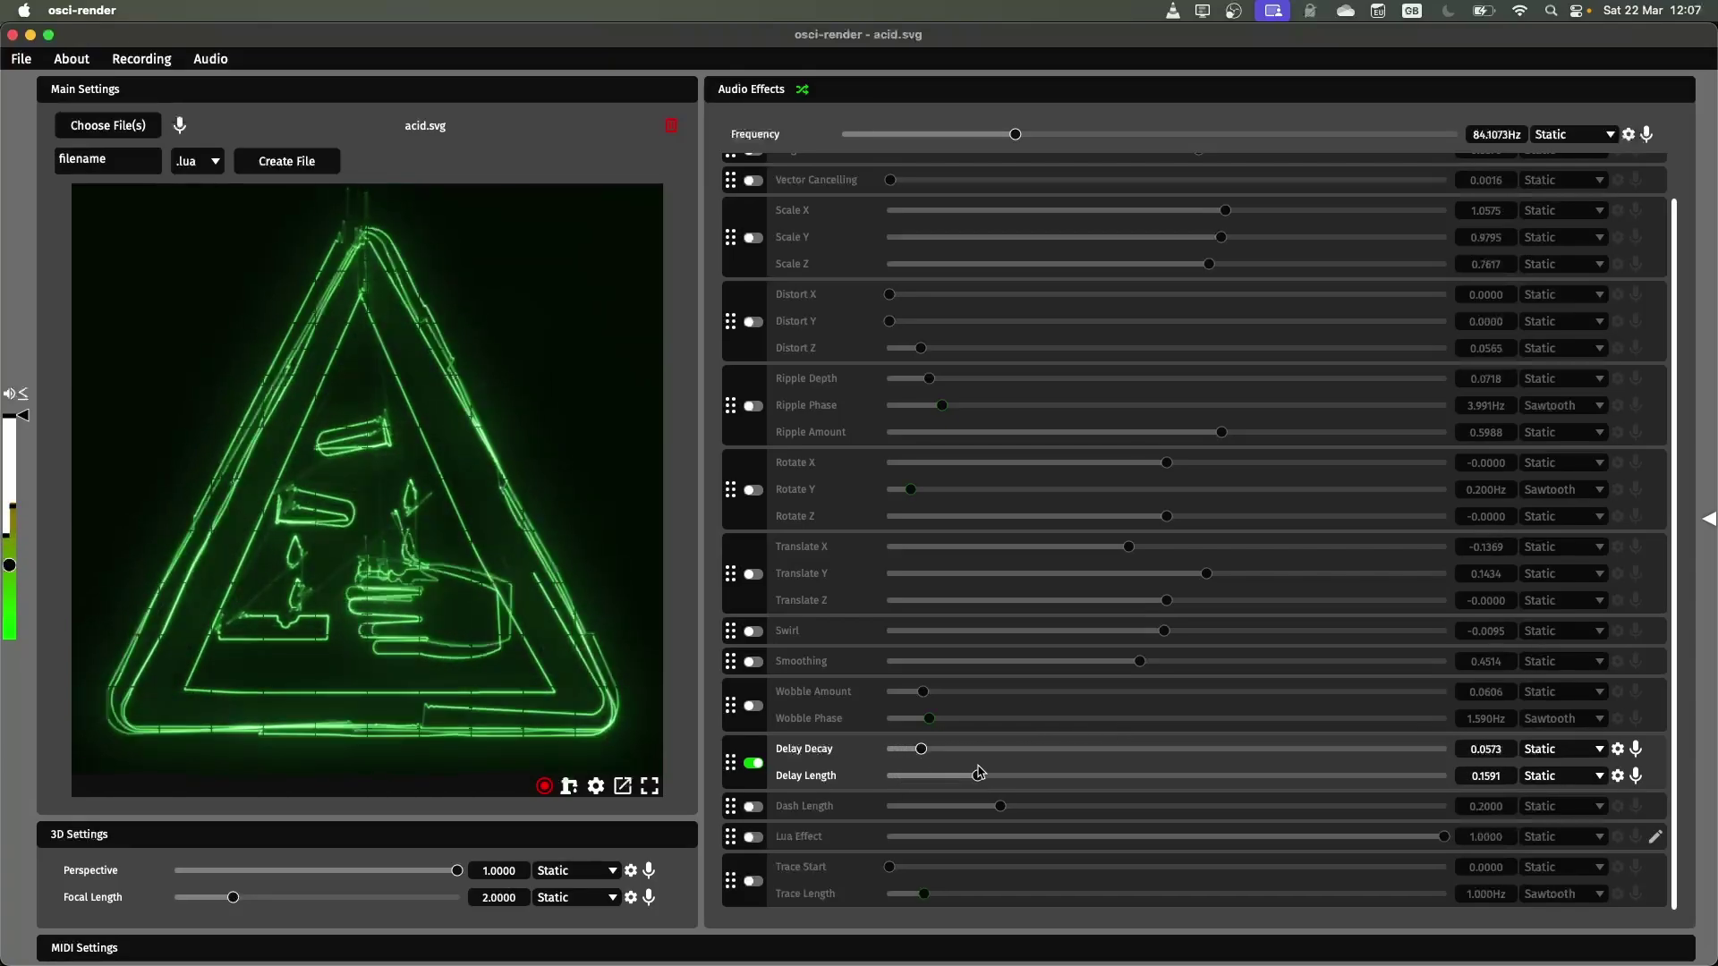
# - Turn Delay off, test Dash Length on, then leave it off at 0.2659
pyautogui.click(755, 765)
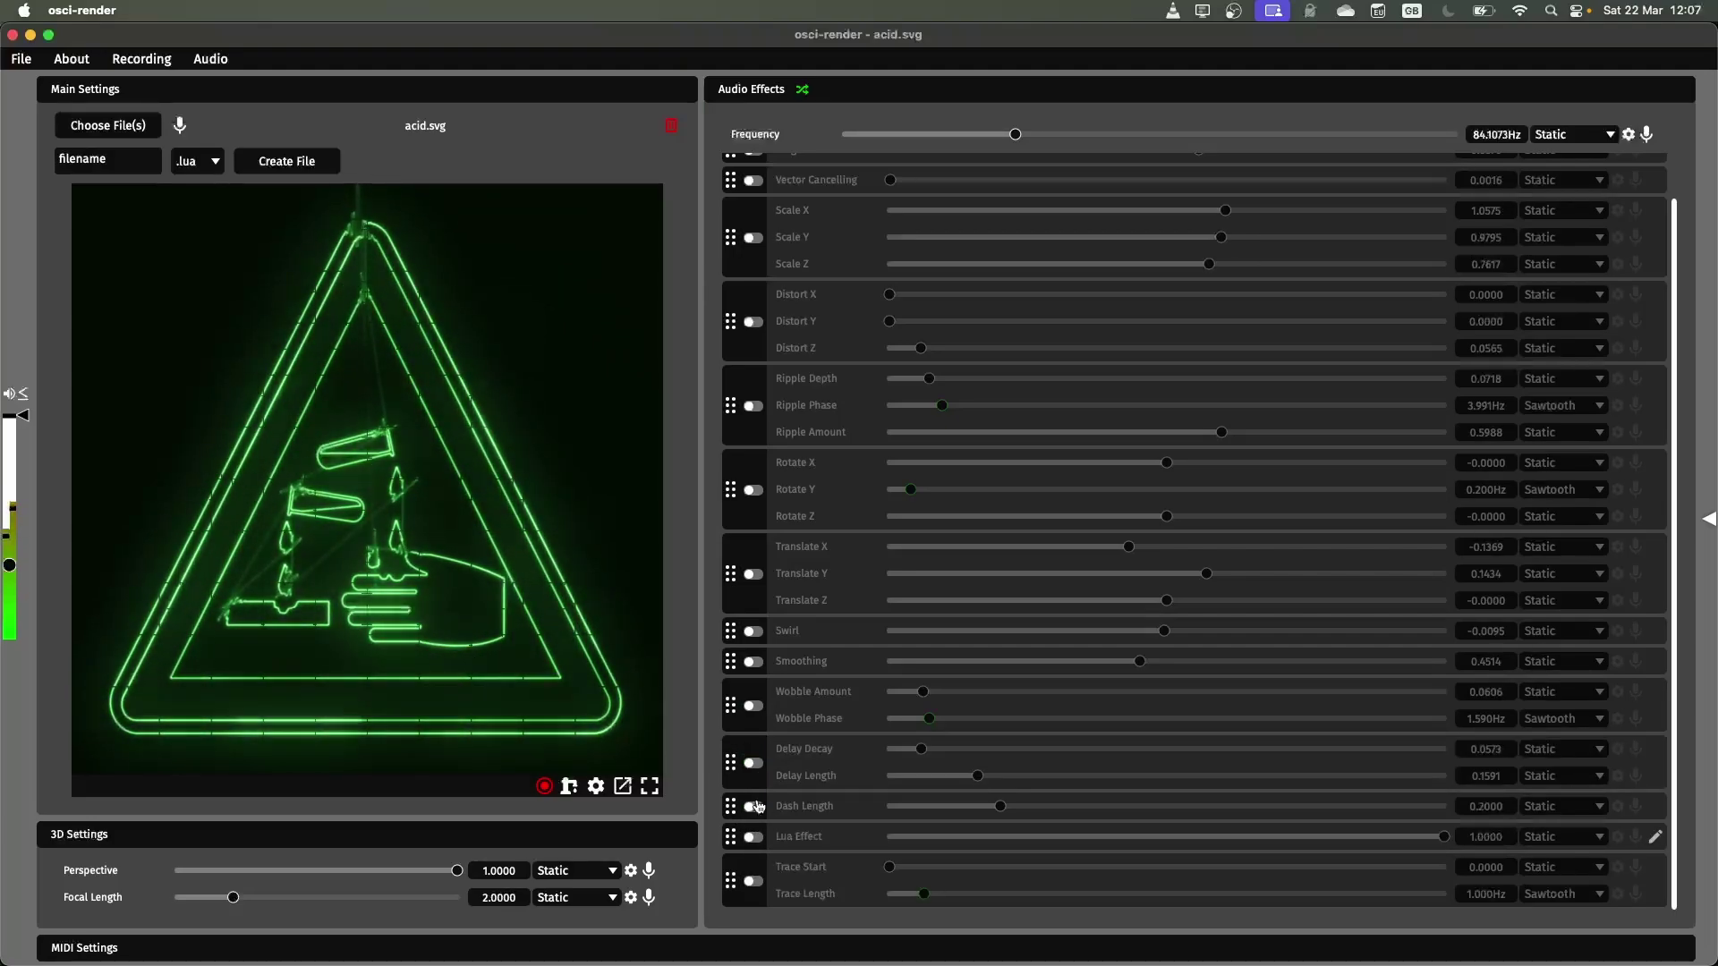
pyautogui.click(755, 807)
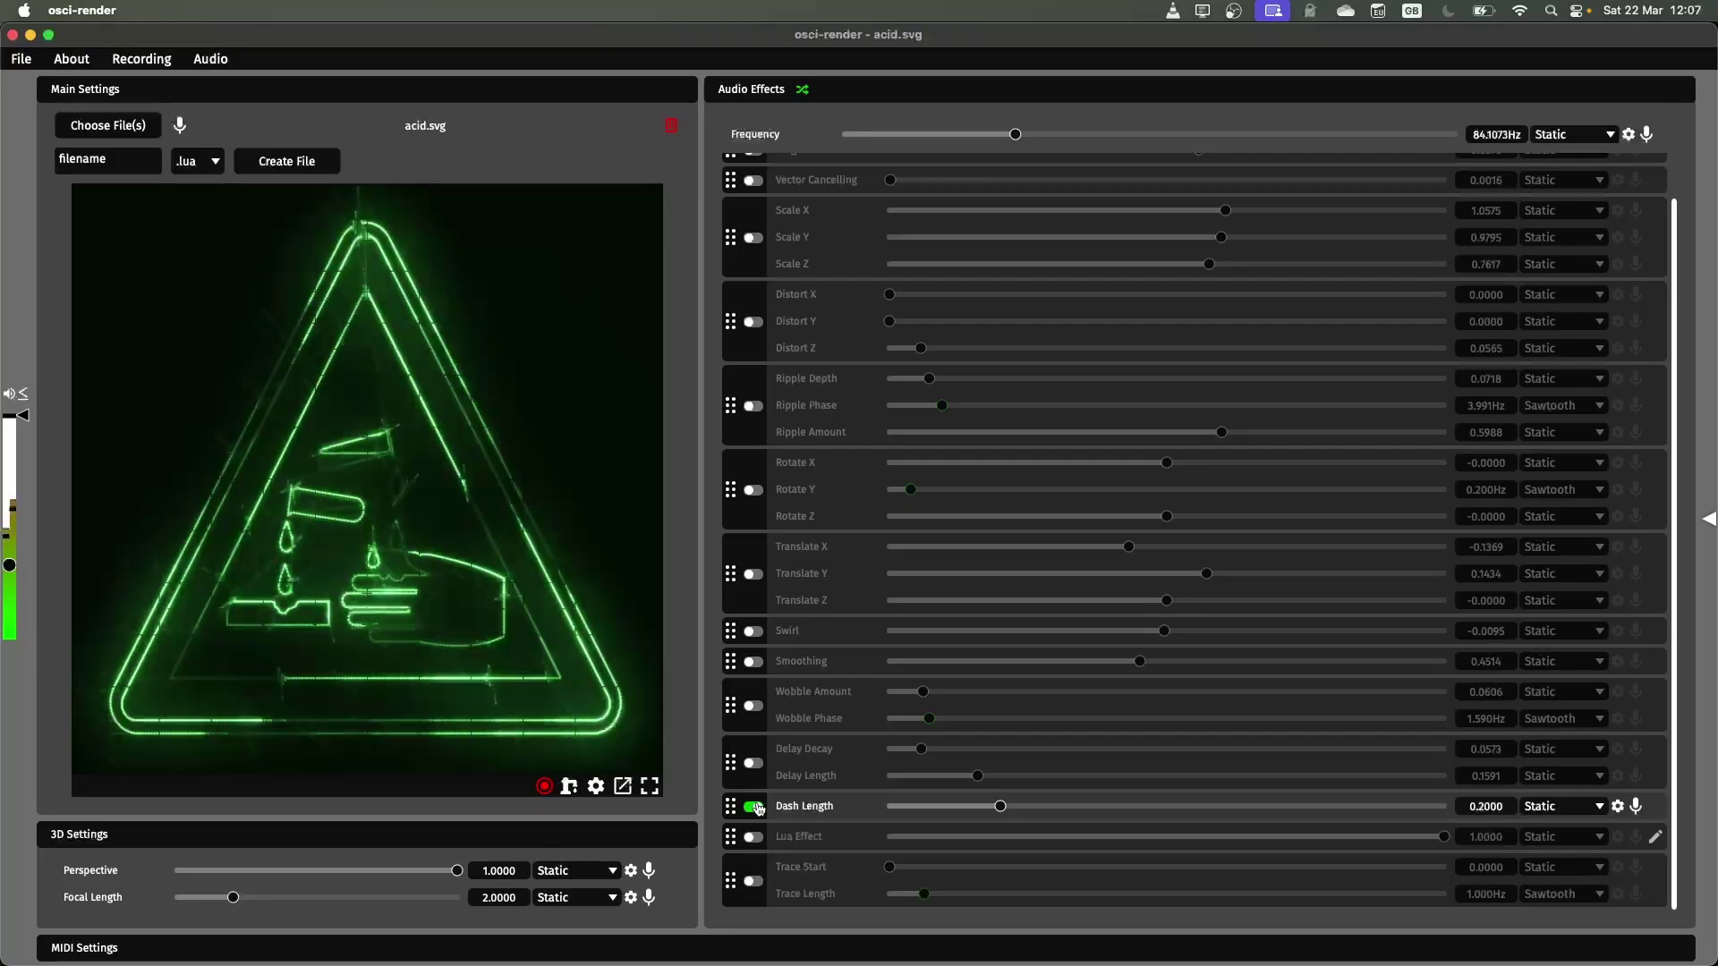
pyautogui.moveTo(1002, 805); pyautogui.dragTo(900, 826)
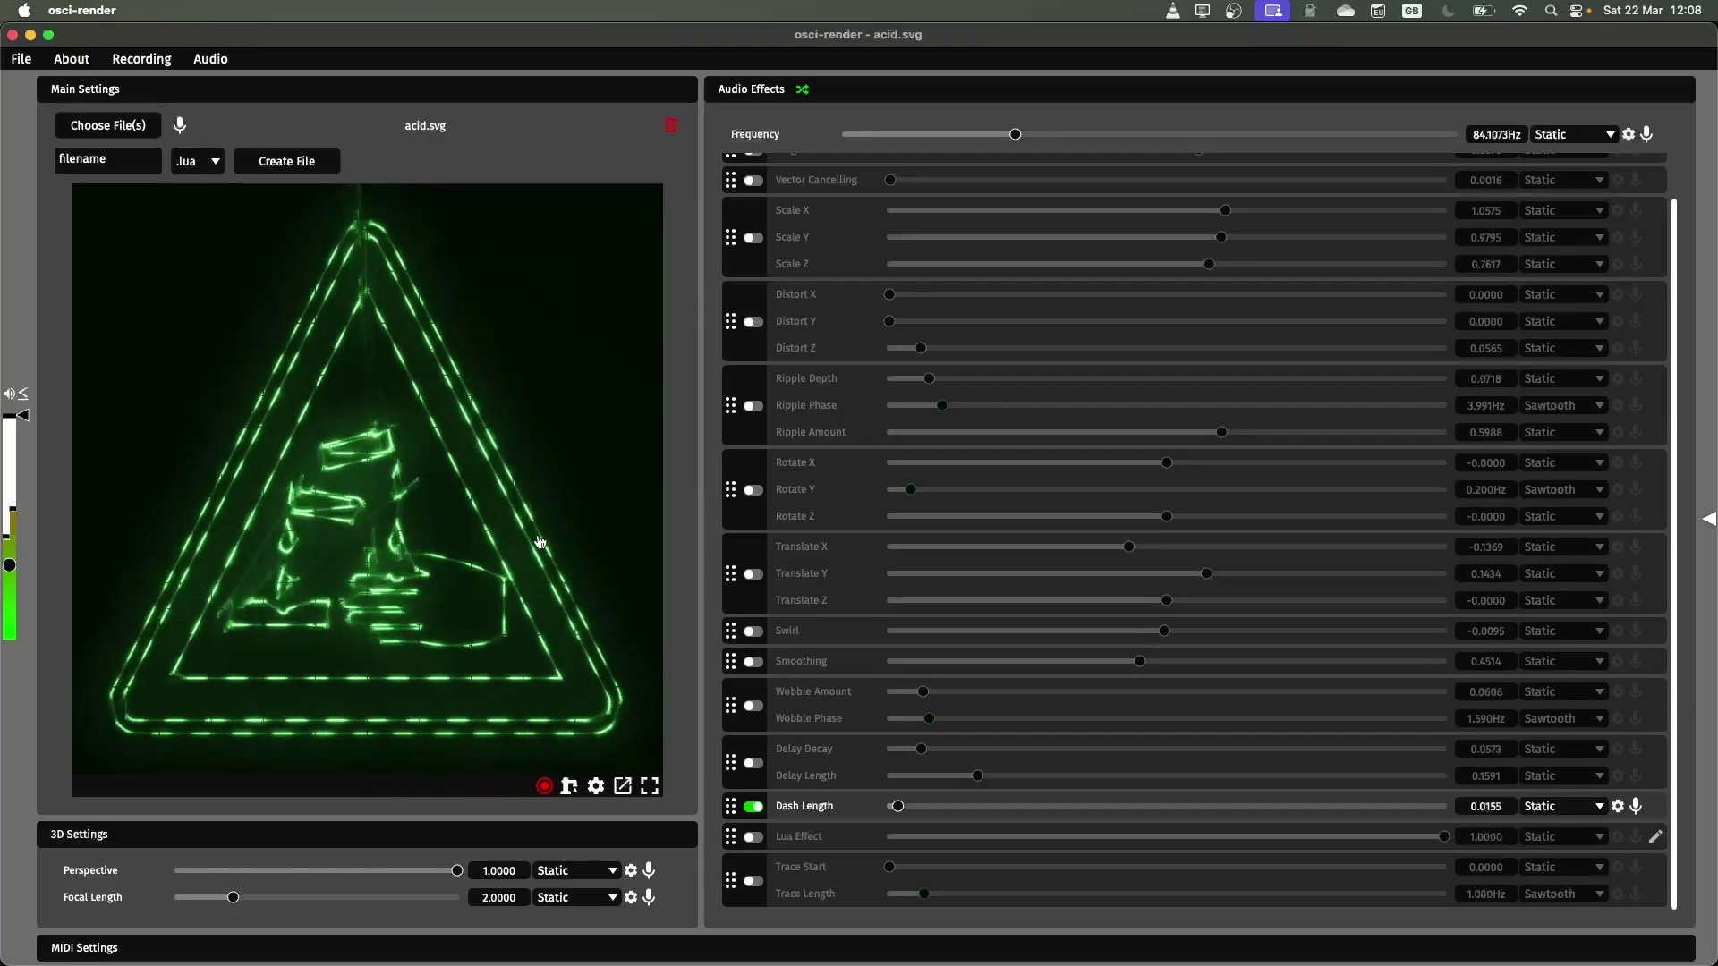
pyautogui.moveTo(899, 807); pyautogui.dragTo(1038, 810)
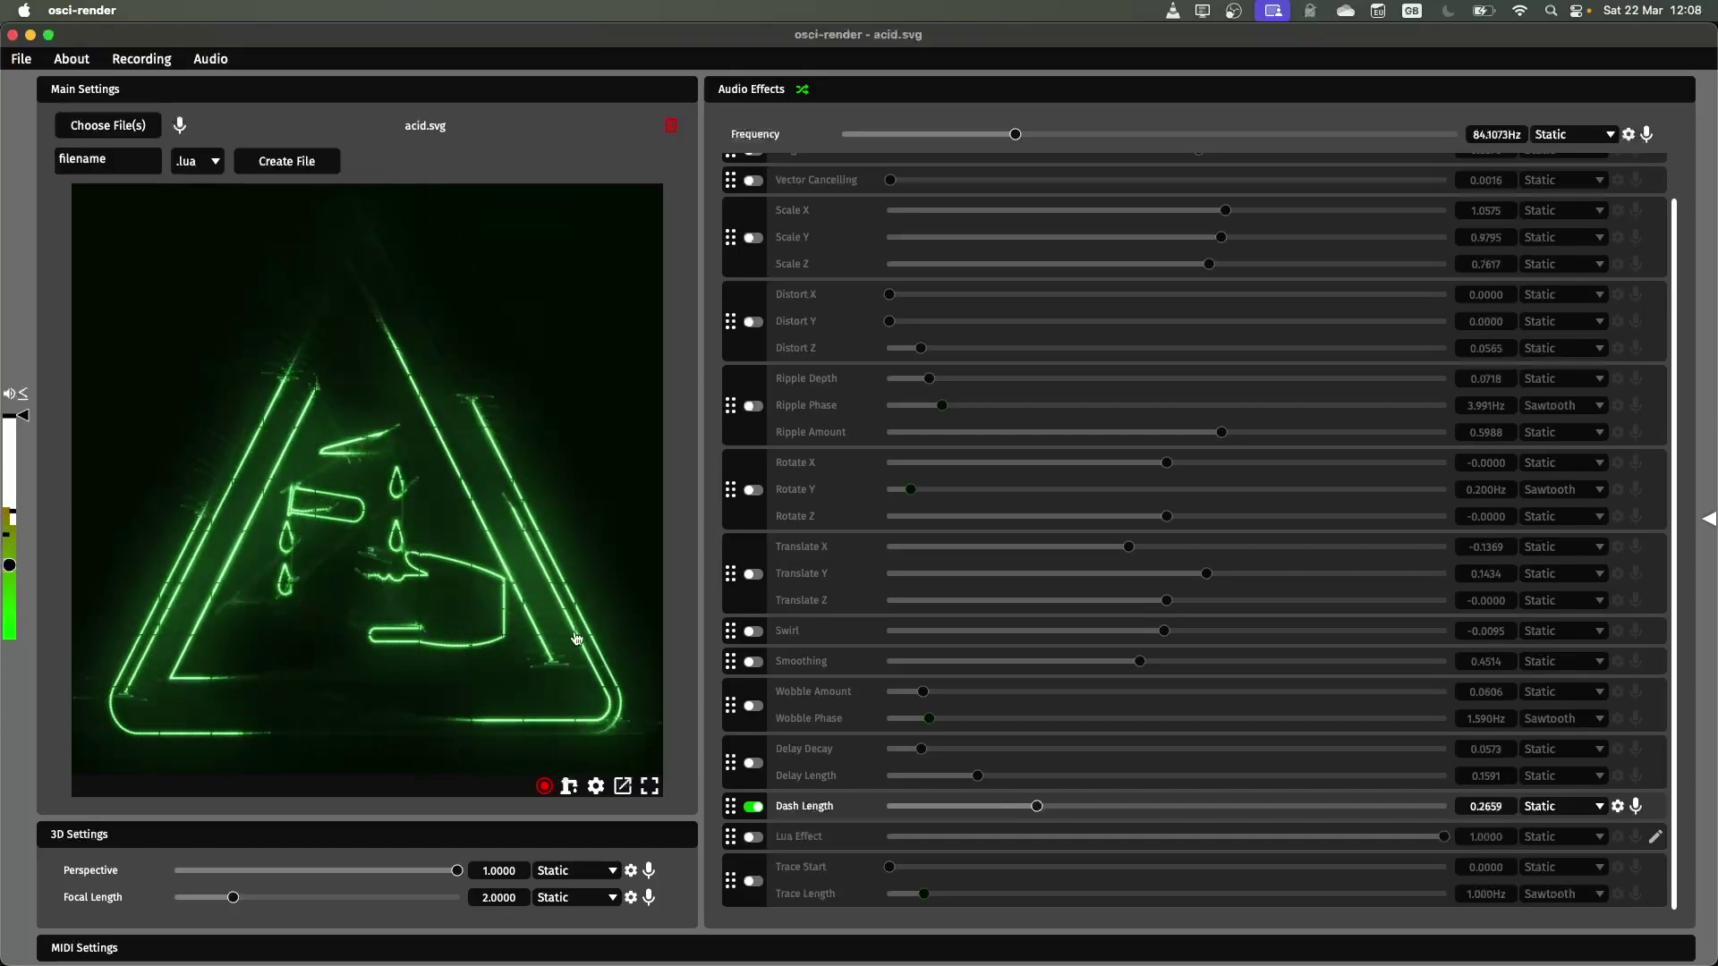
pyautogui.click(755, 808)
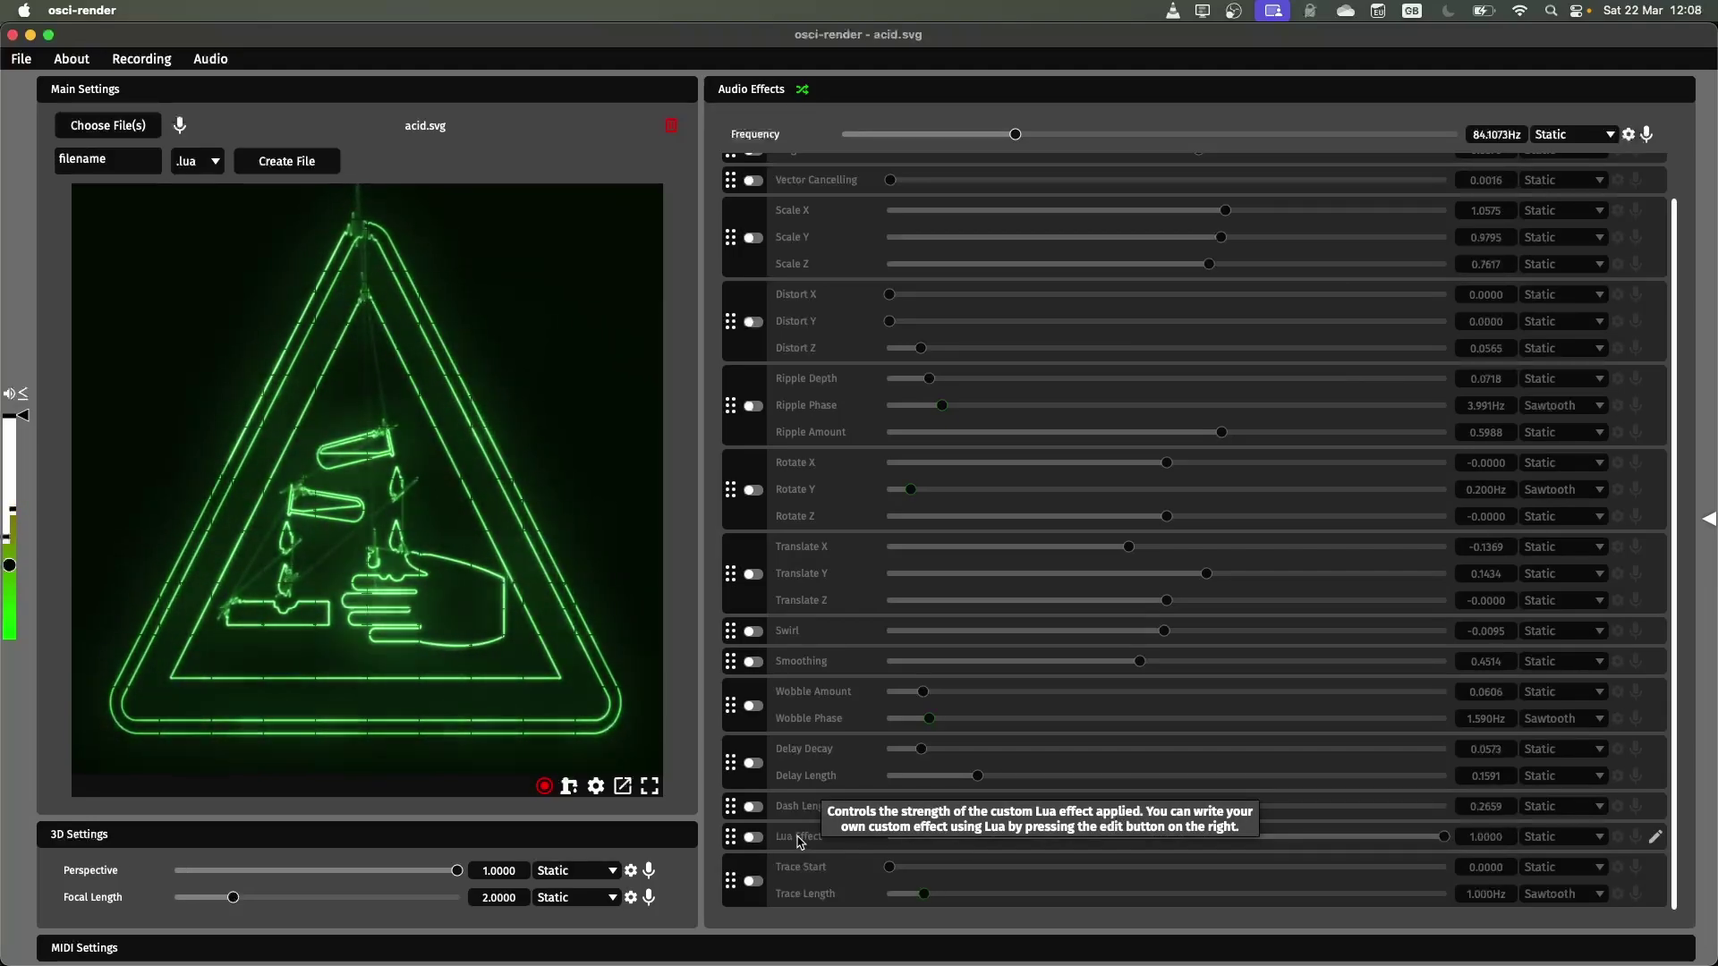
# - Enable Trace with Trace Start 0.3080 and a 0.321 Hz sawtooth Trace Length
pyautogui.click(751, 884)
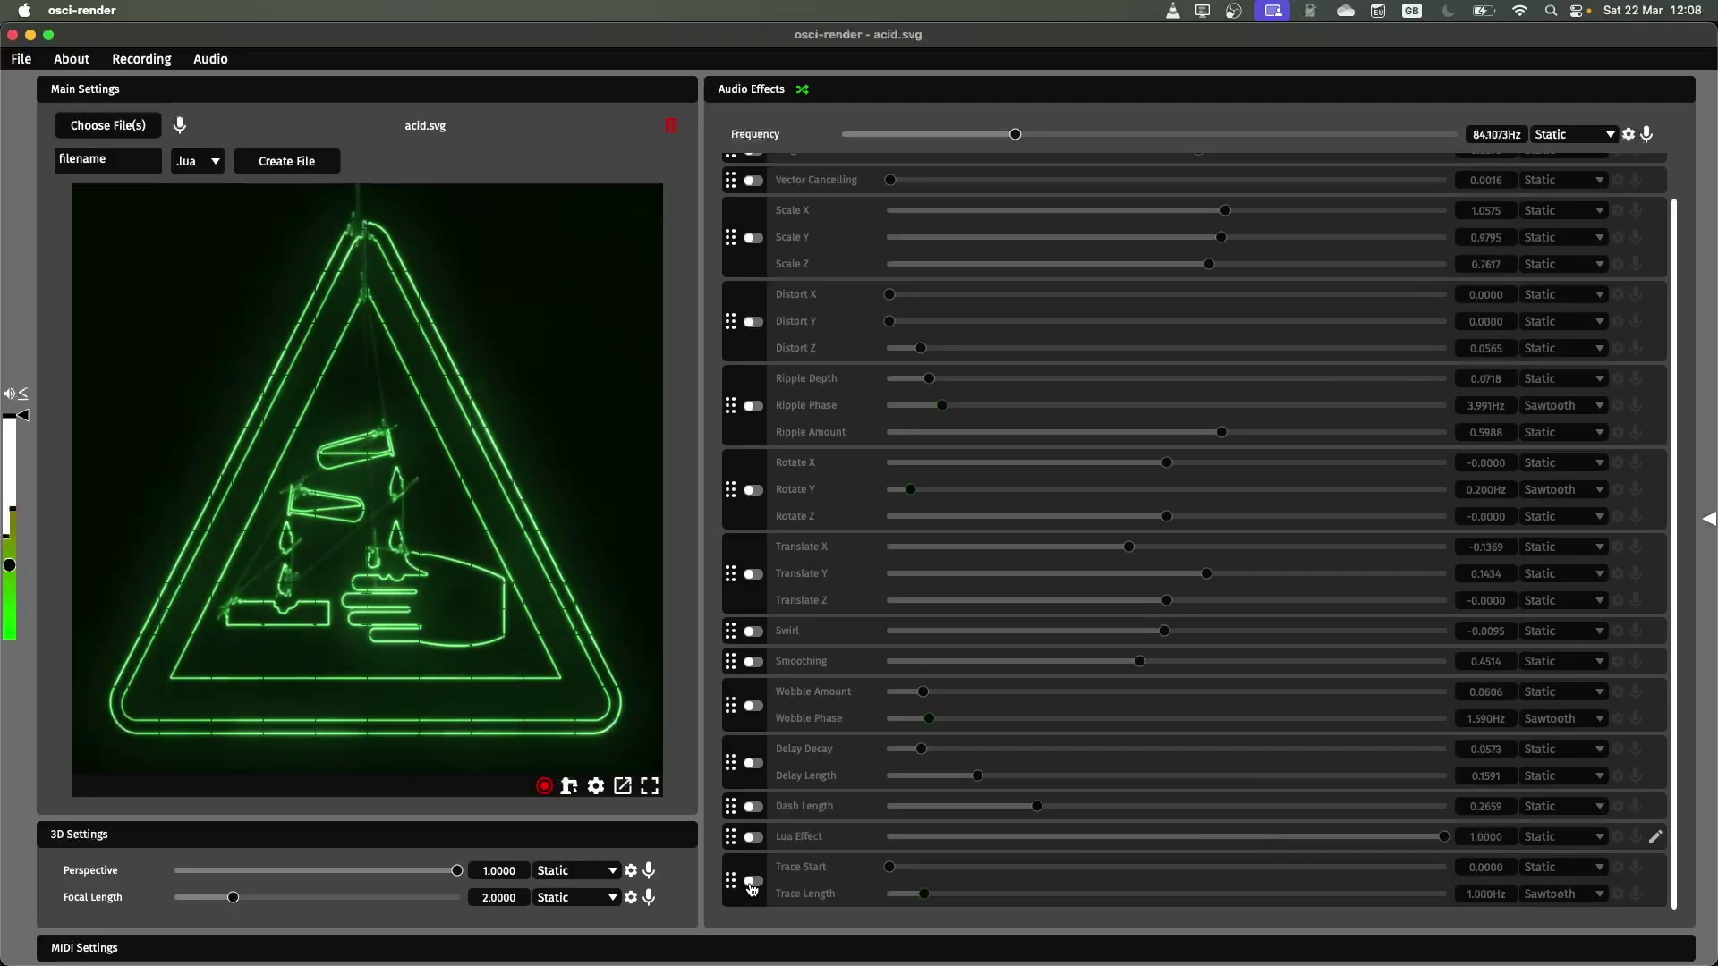
pyautogui.click(753, 884)
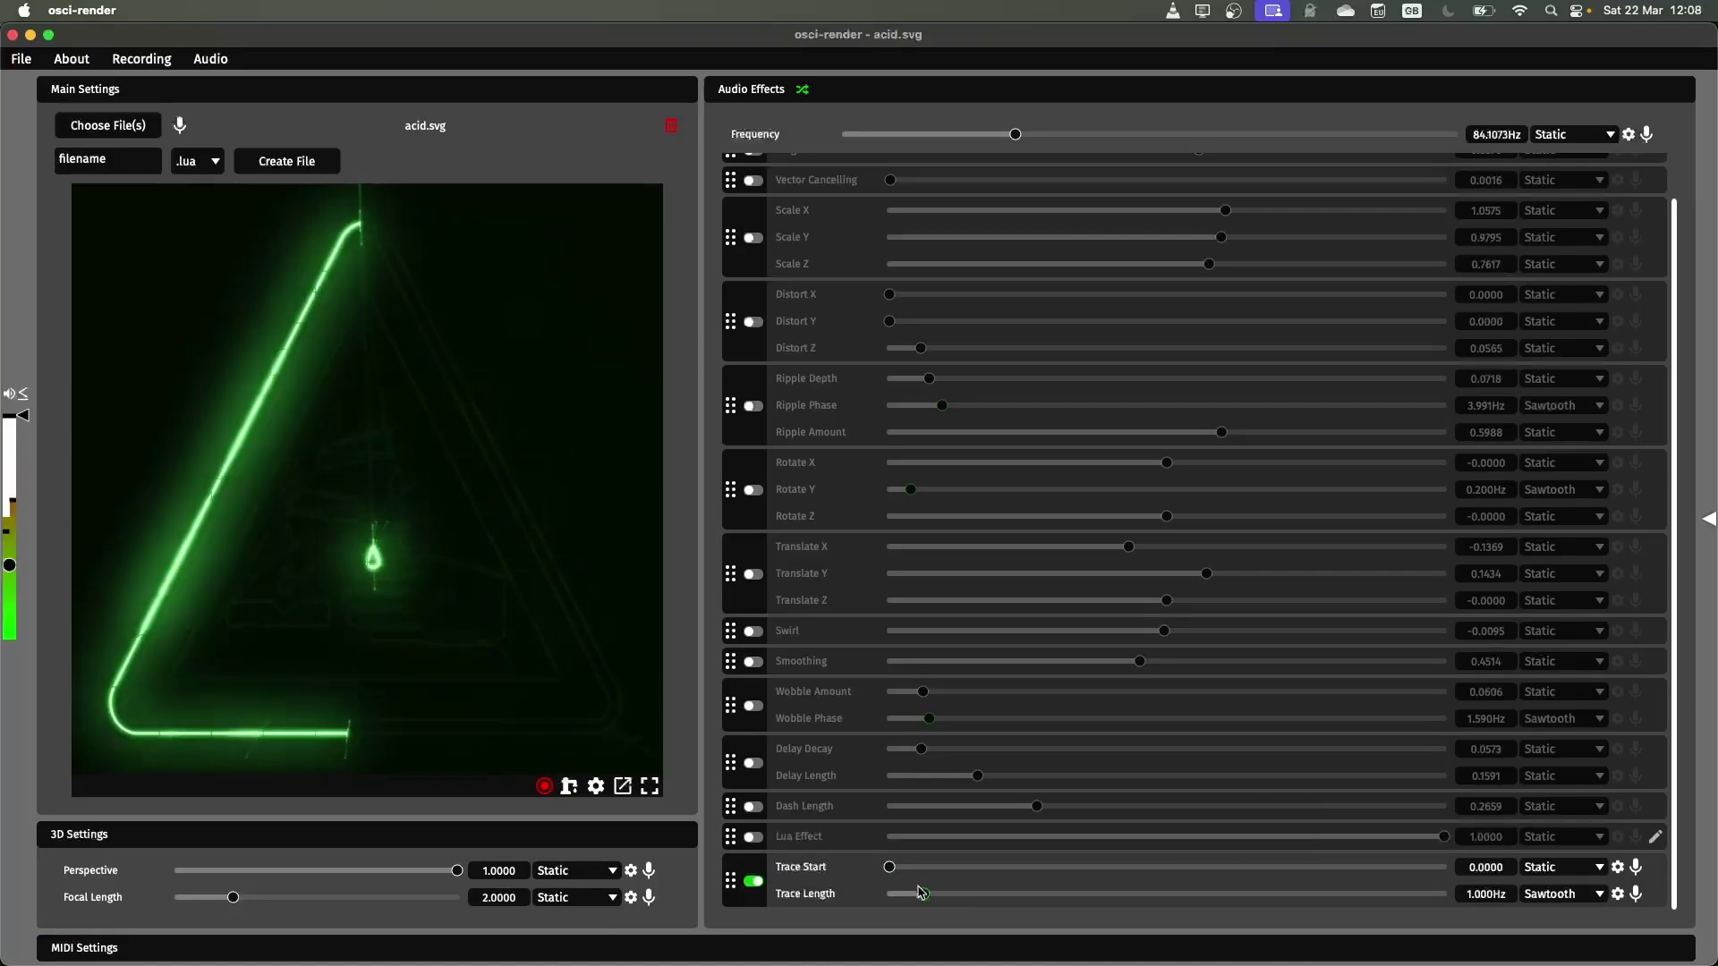
pyautogui.moveTo(925, 894); pyautogui.dragTo(904, 899)
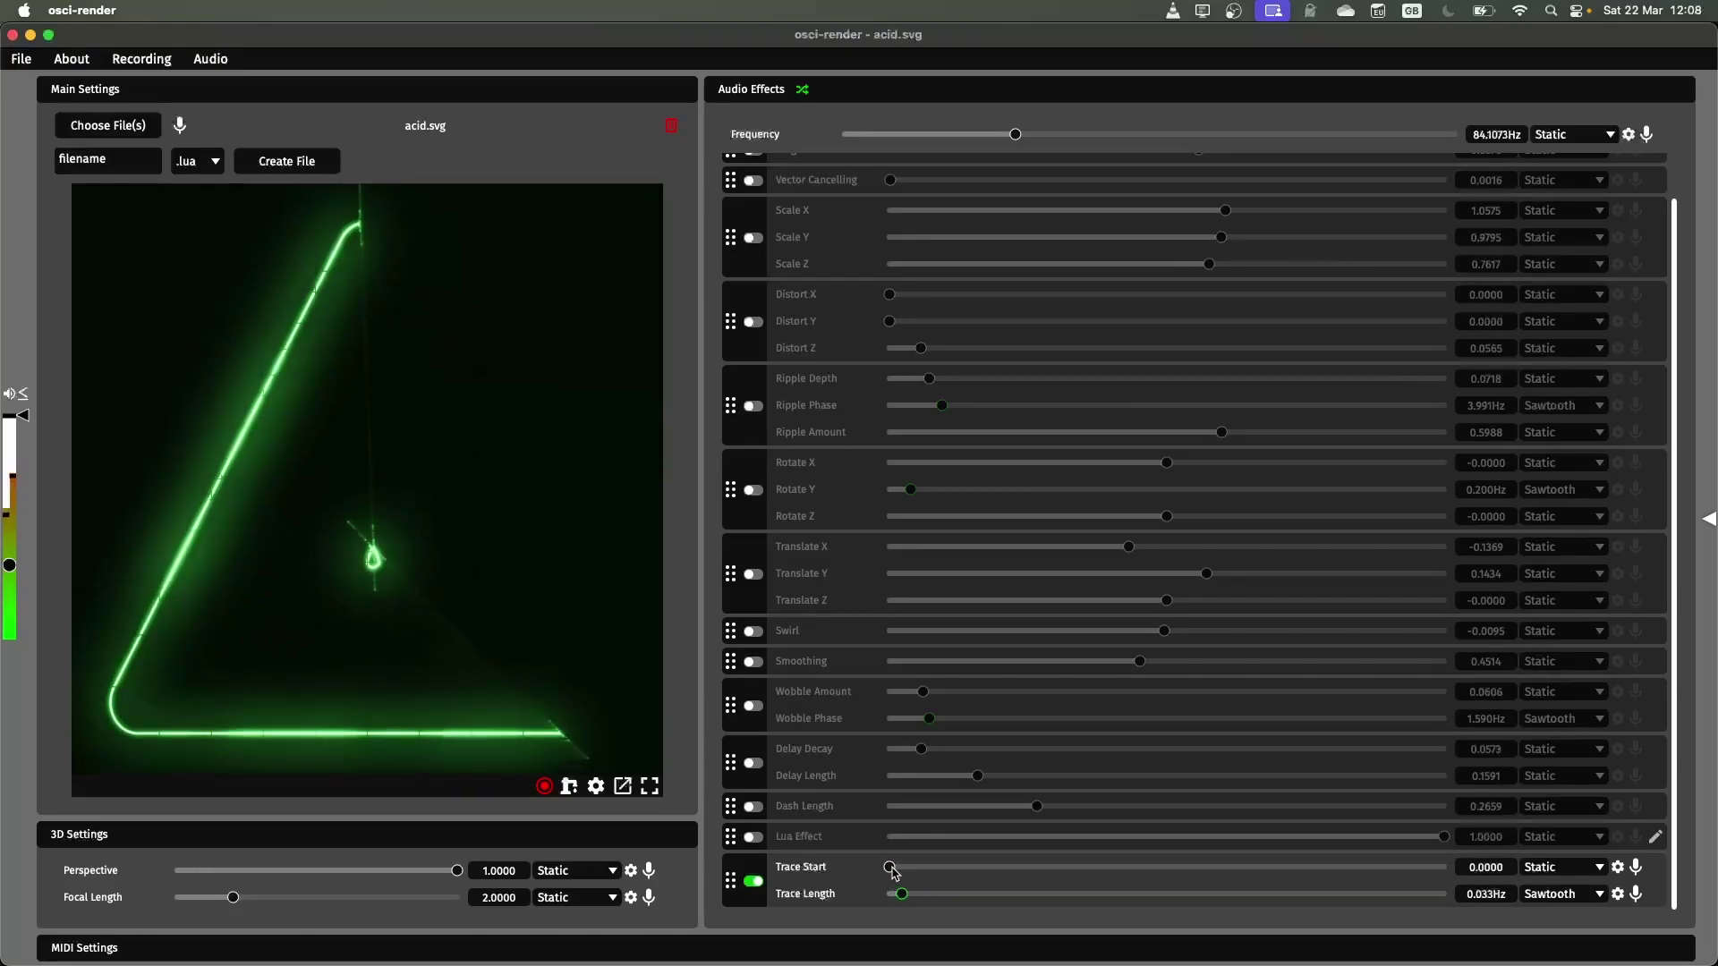
pyautogui.moveTo(892, 868); pyautogui.dragTo(1061, 867)
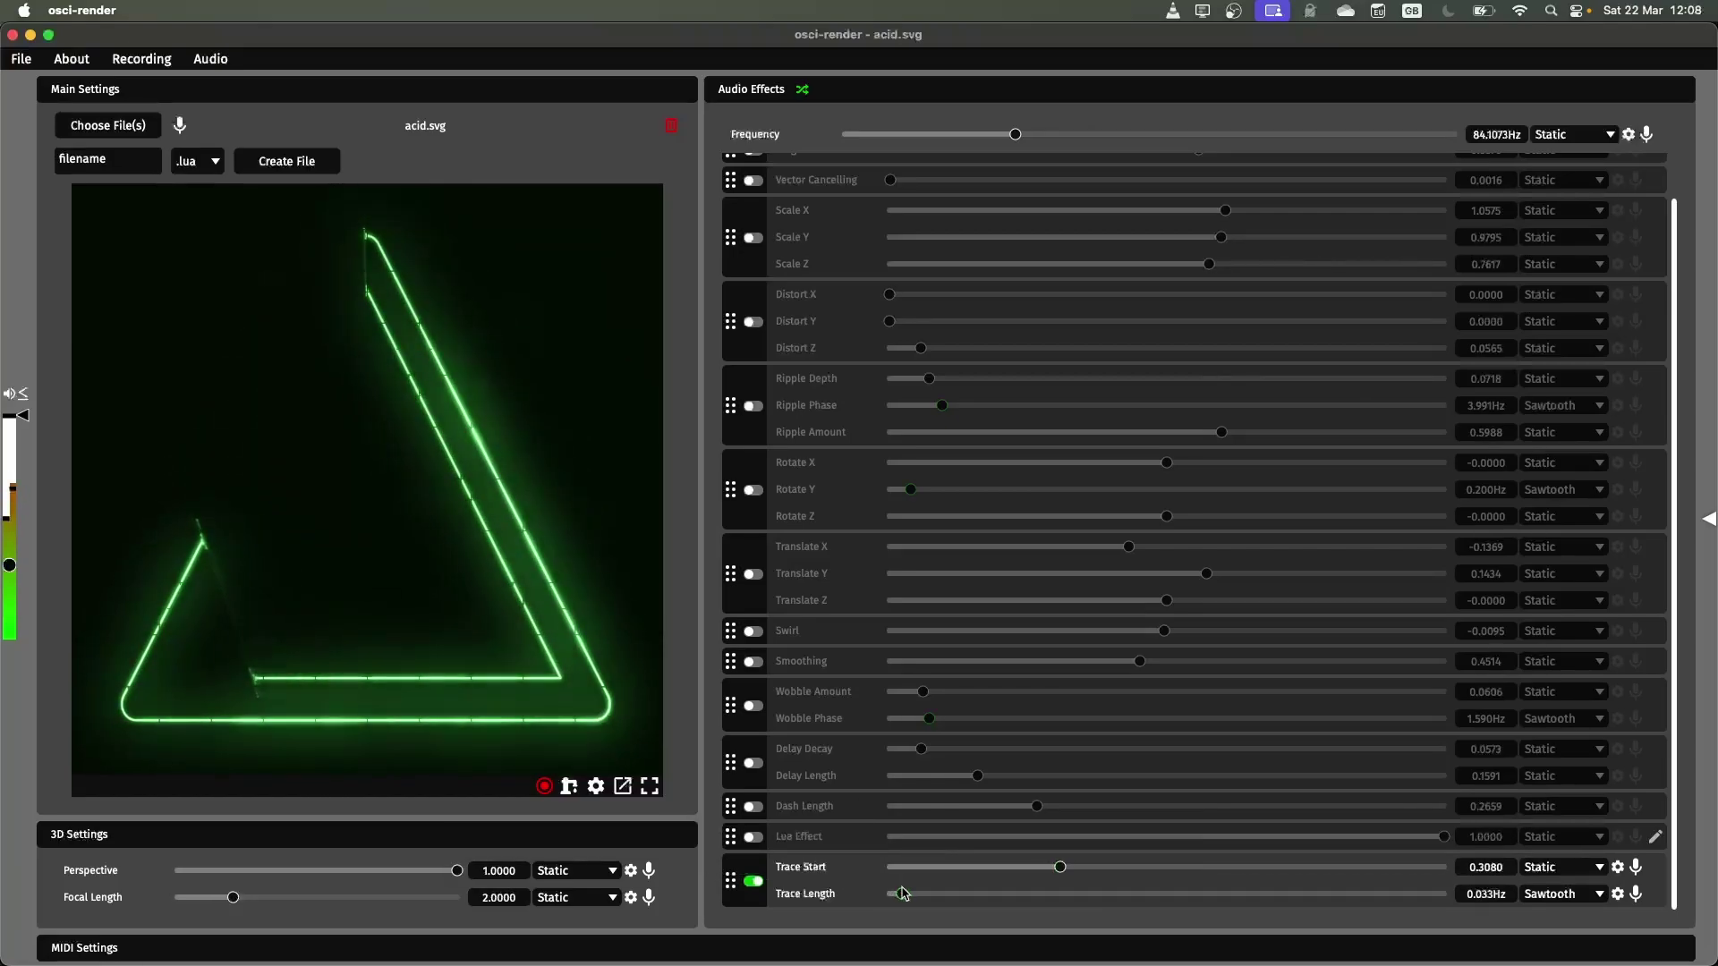
pyautogui.moveTo(904, 895)
pyautogui.mouseDown()
pyautogui.moveTo(937, 894)
pyautogui.moveTo(914, 894)
pyautogui.mouseUp()
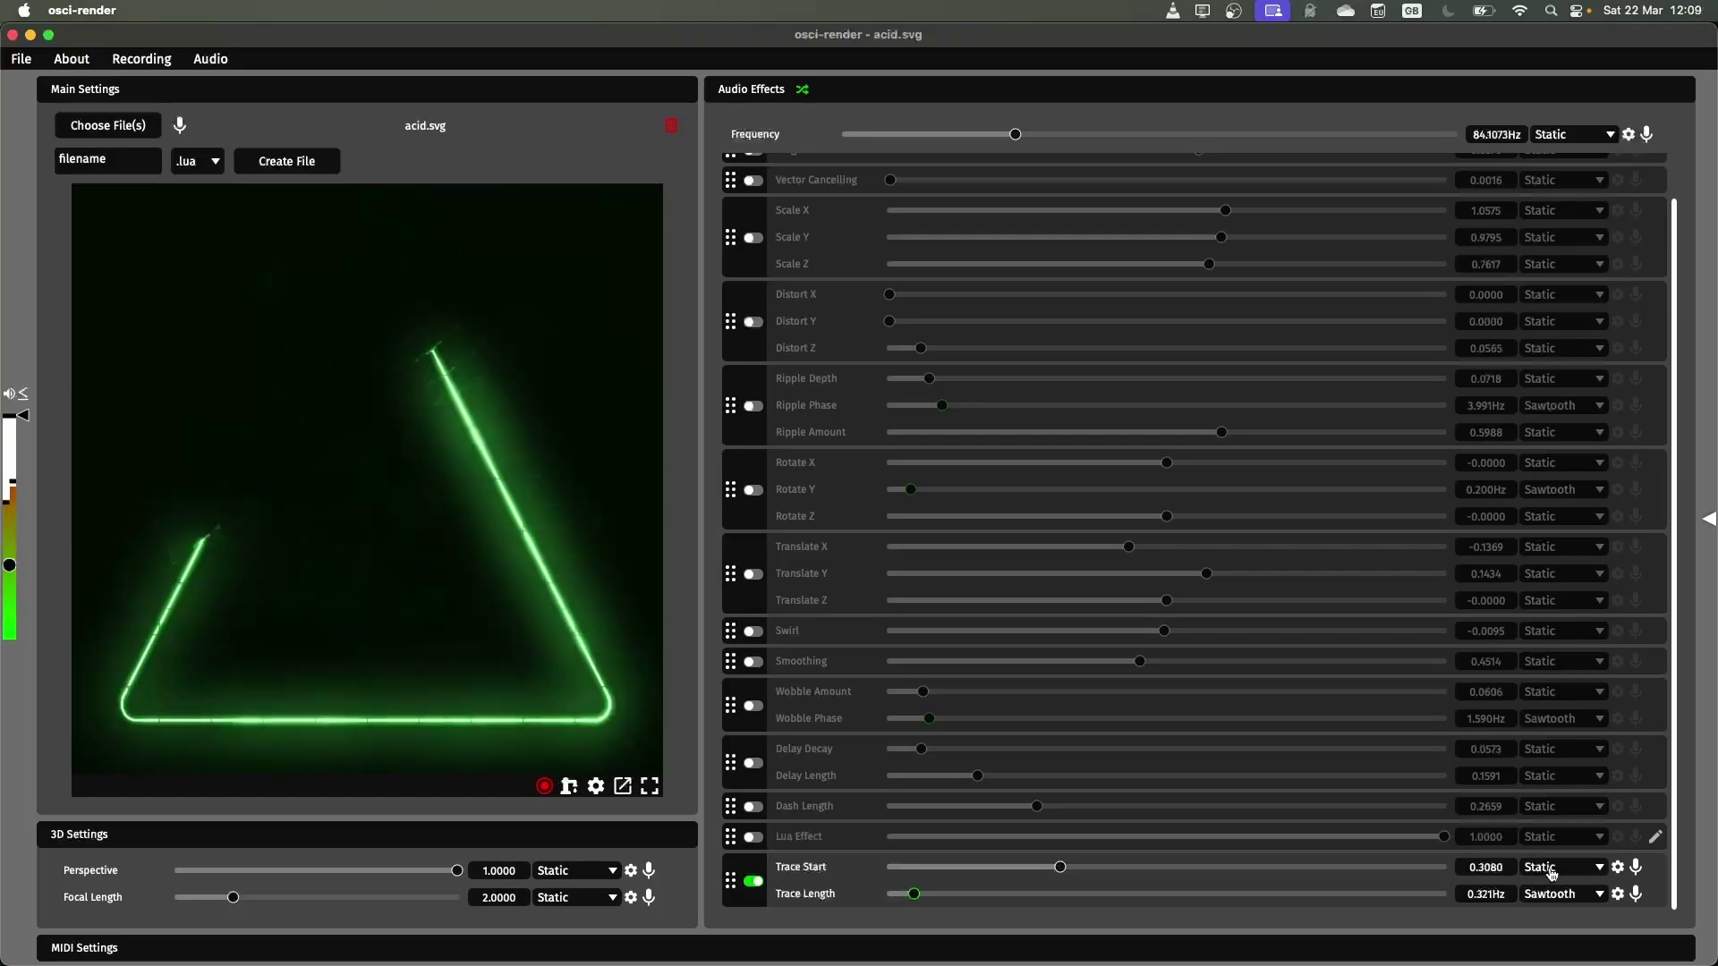
# - Switch Trace Length's waveform from Sawtooth to Static and drag its value lower
pyautogui.click(1554, 868)
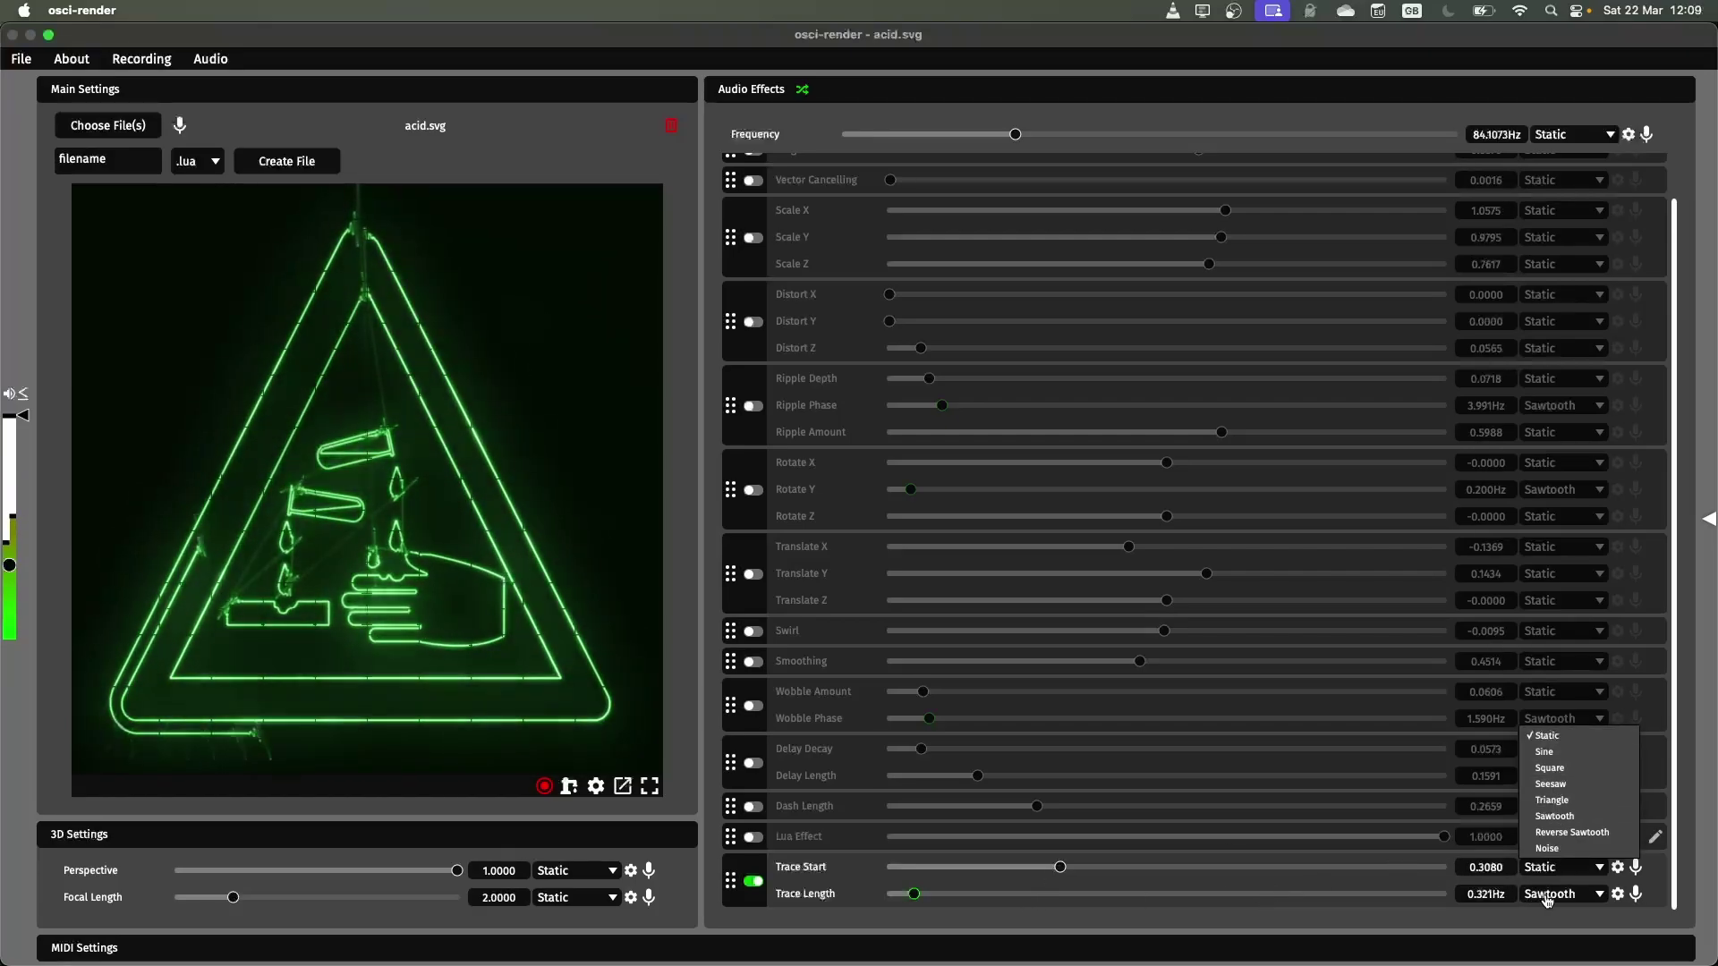
pyautogui.click(1544, 895)
pyautogui.click(1547, 763)
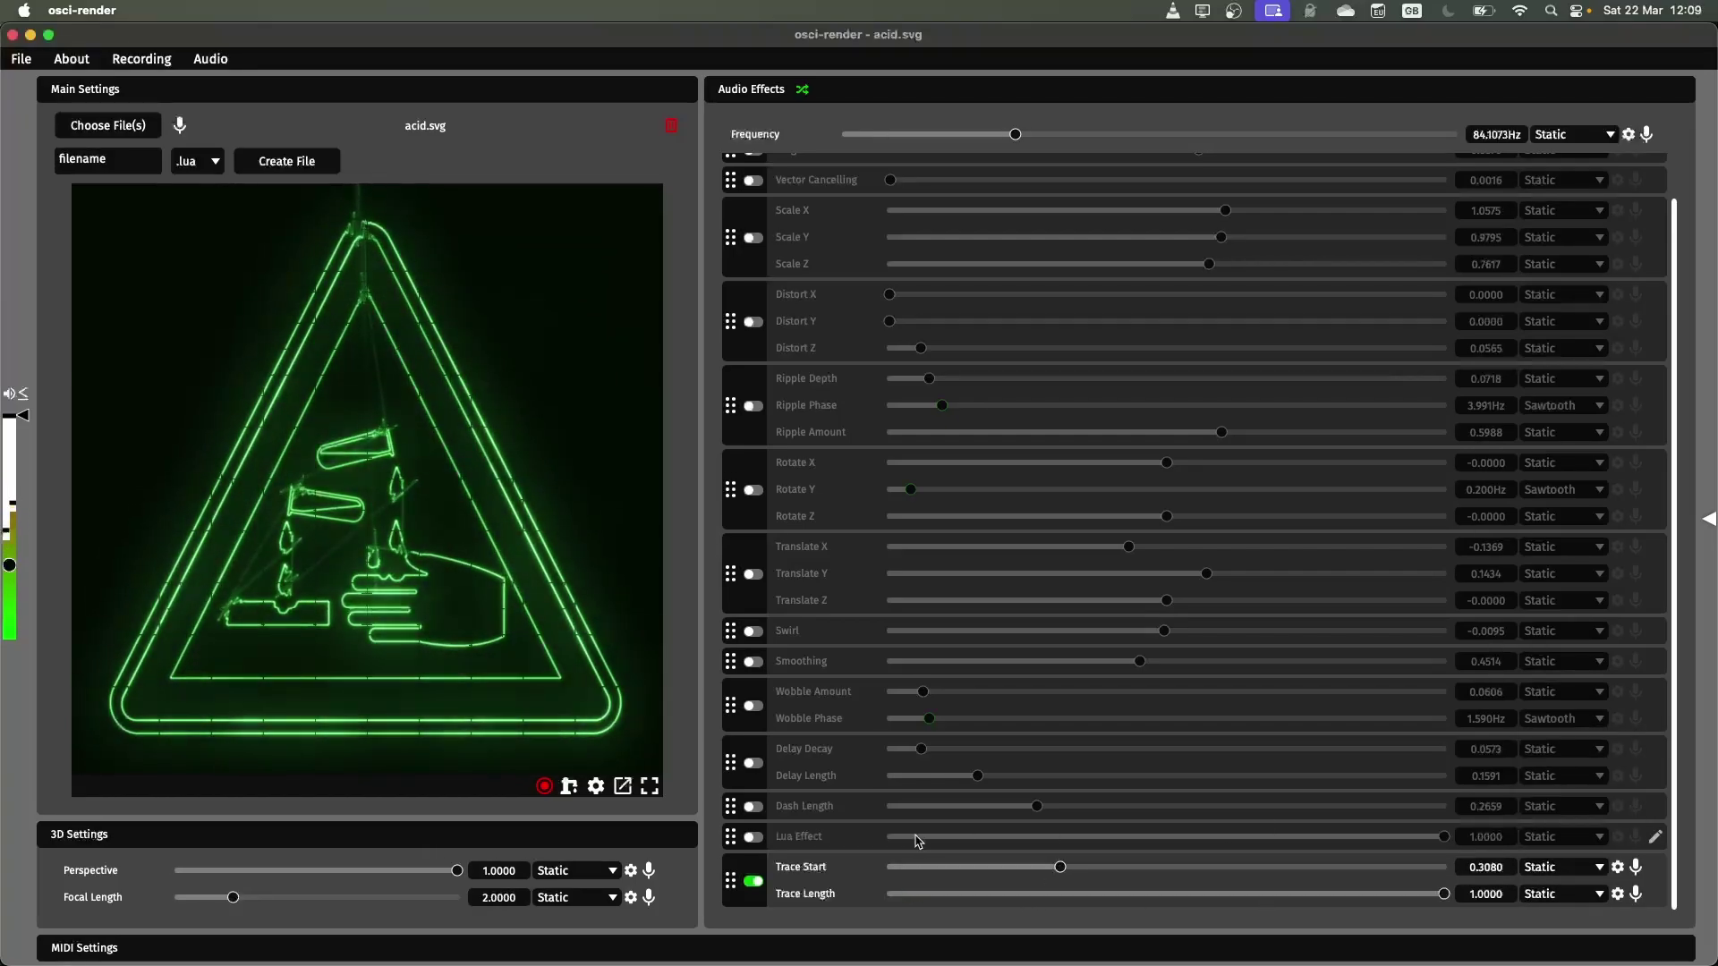
pyautogui.click(1555, 868)
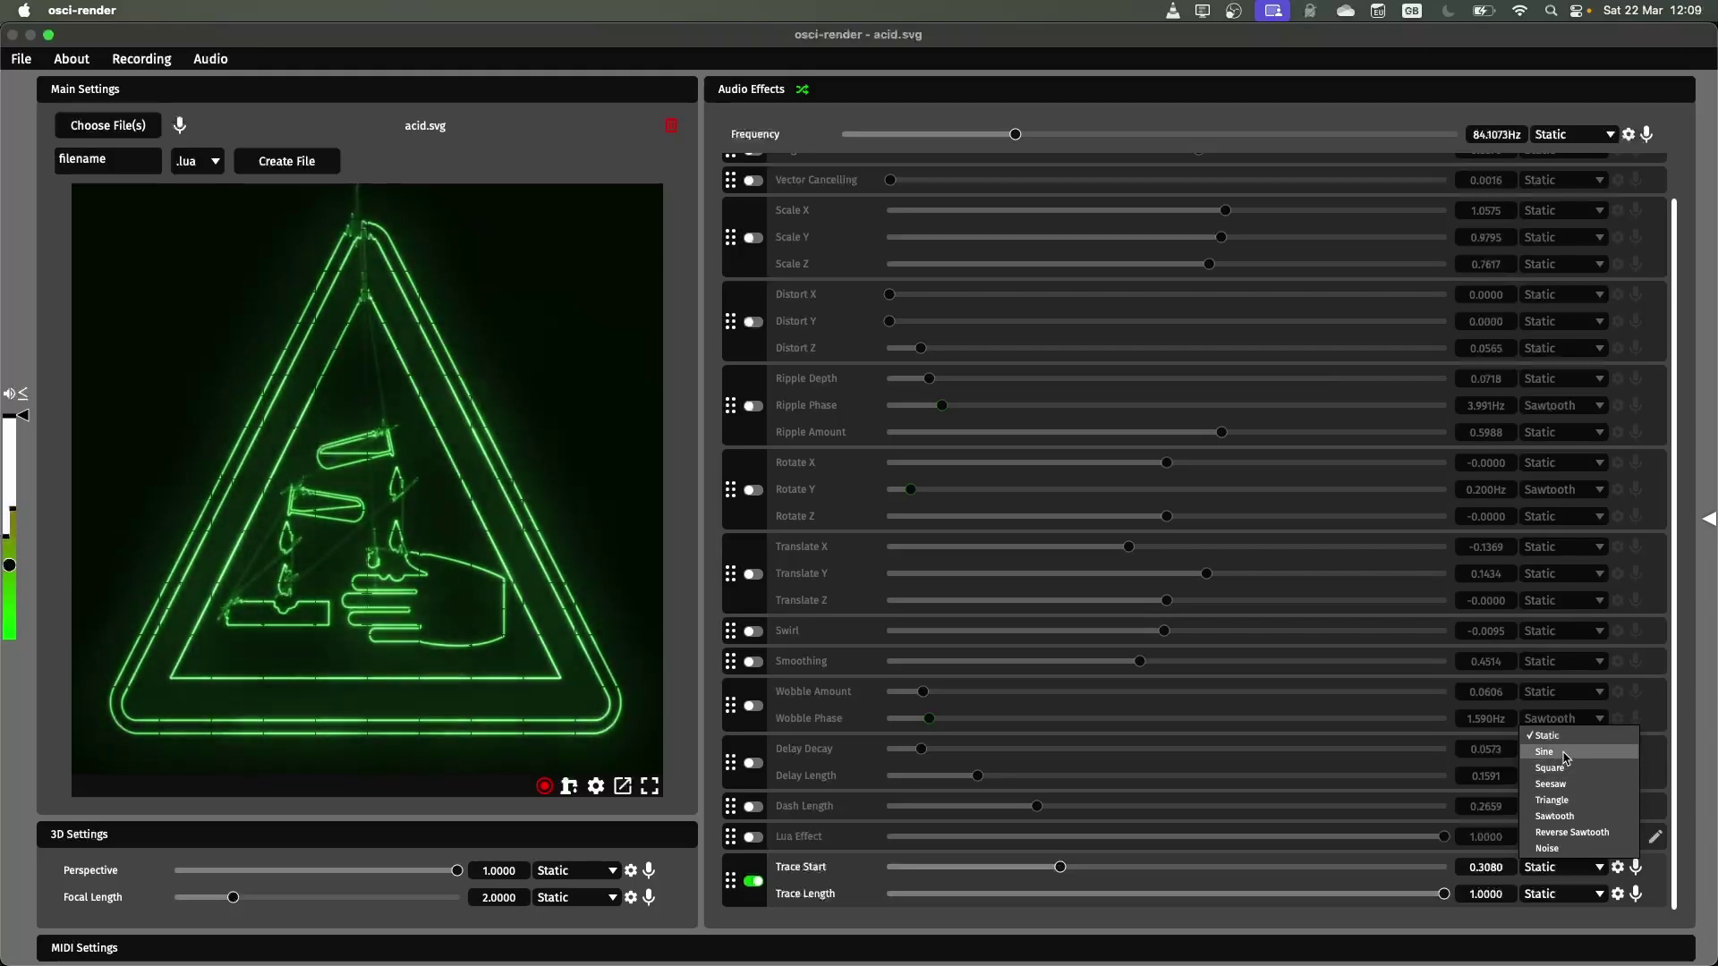
pyautogui.click(1444, 894)
pyautogui.moveTo(1444, 894)
pyautogui.mouseDown()
pyautogui.moveTo(1126, 909)
pyautogui.moveTo(1154, 908)
pyautogui.mouseUp()
# - Enter Trace Length 0.5, animate Trace Start as a 1.000 Hz sawtooth, then set Length to 0.9240
pyautogui.click(1499, 895)
pyautogui.write('0.5')
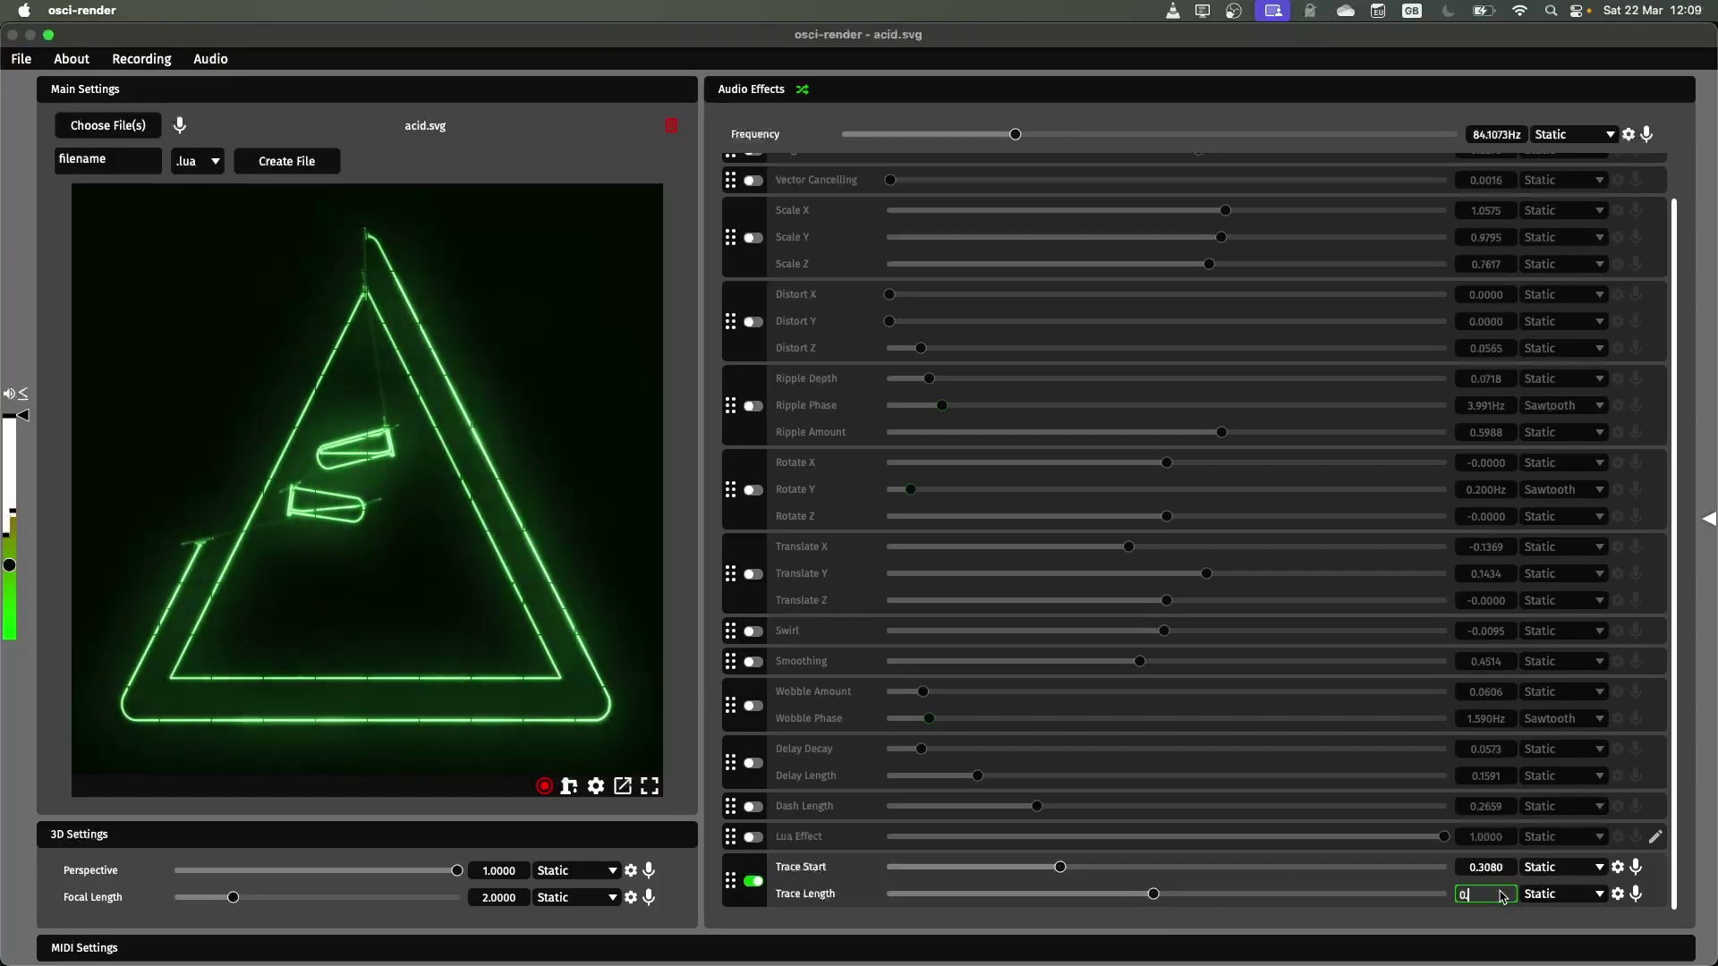
pyautogui.press('Return')
pyautogui.click(1543, 868)
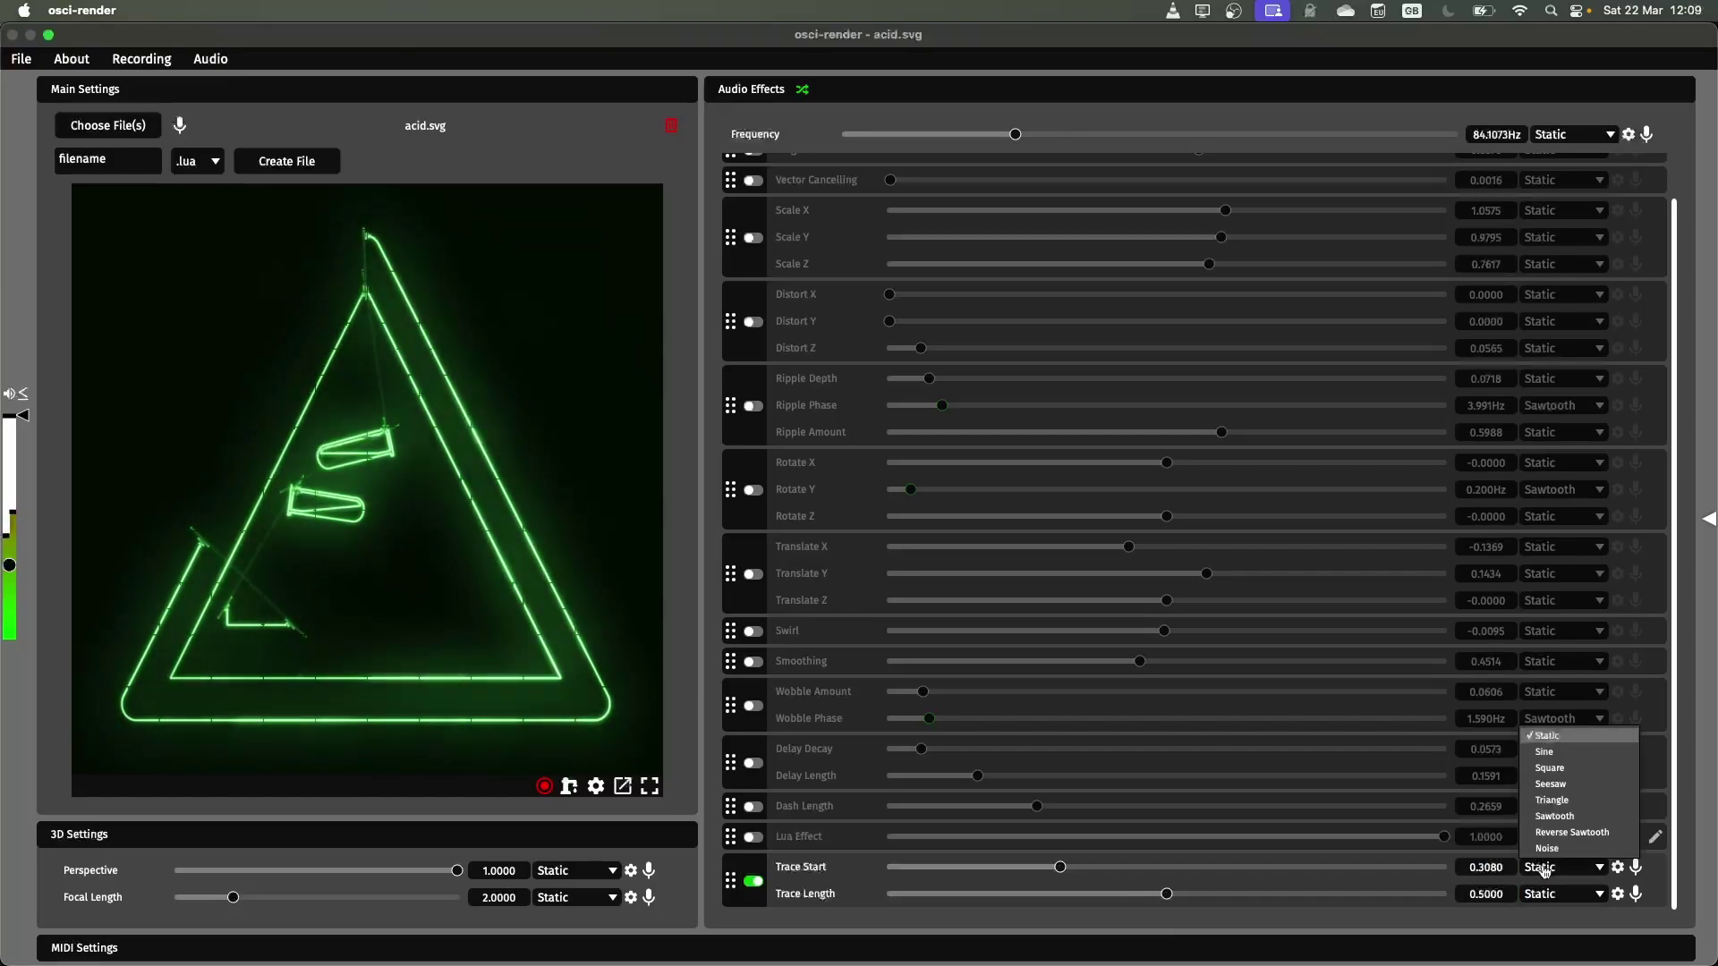
pyautogui.click(1568, 817)
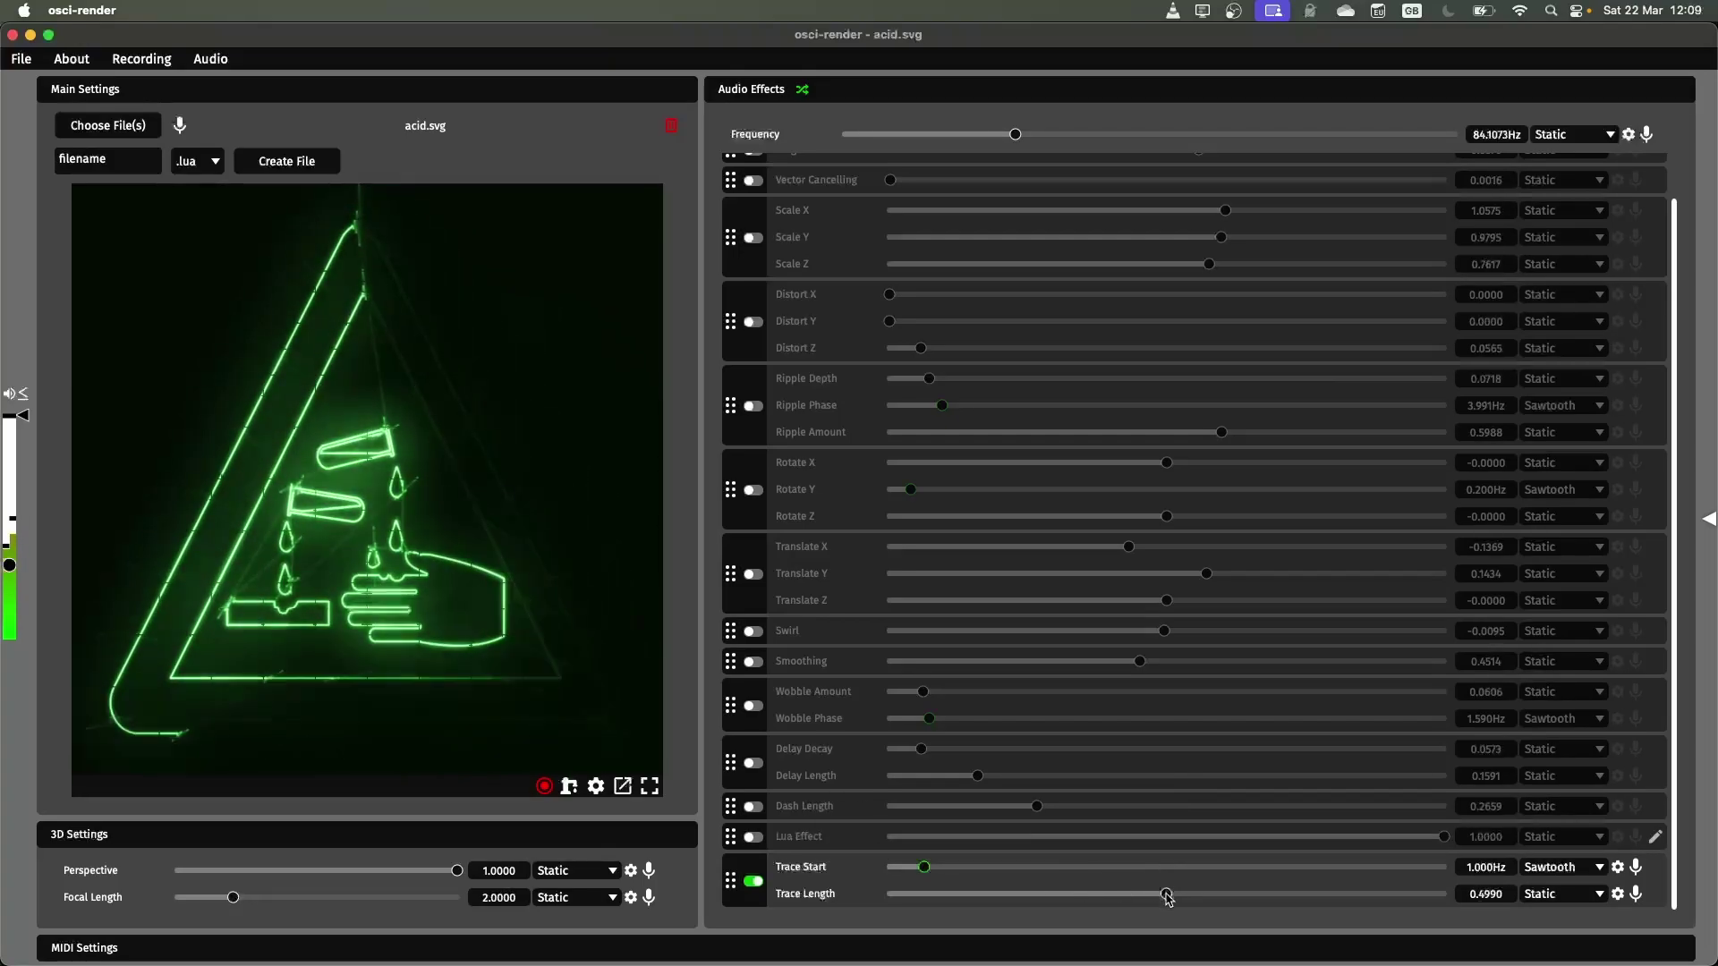
pyautogui.moveTo(1168, 897)
pyautogui.mouseDown()
pyautogui.moveTo(875, 900)
pyautogui.moveTo(1403, 891)
pyautogui.mouseUp()
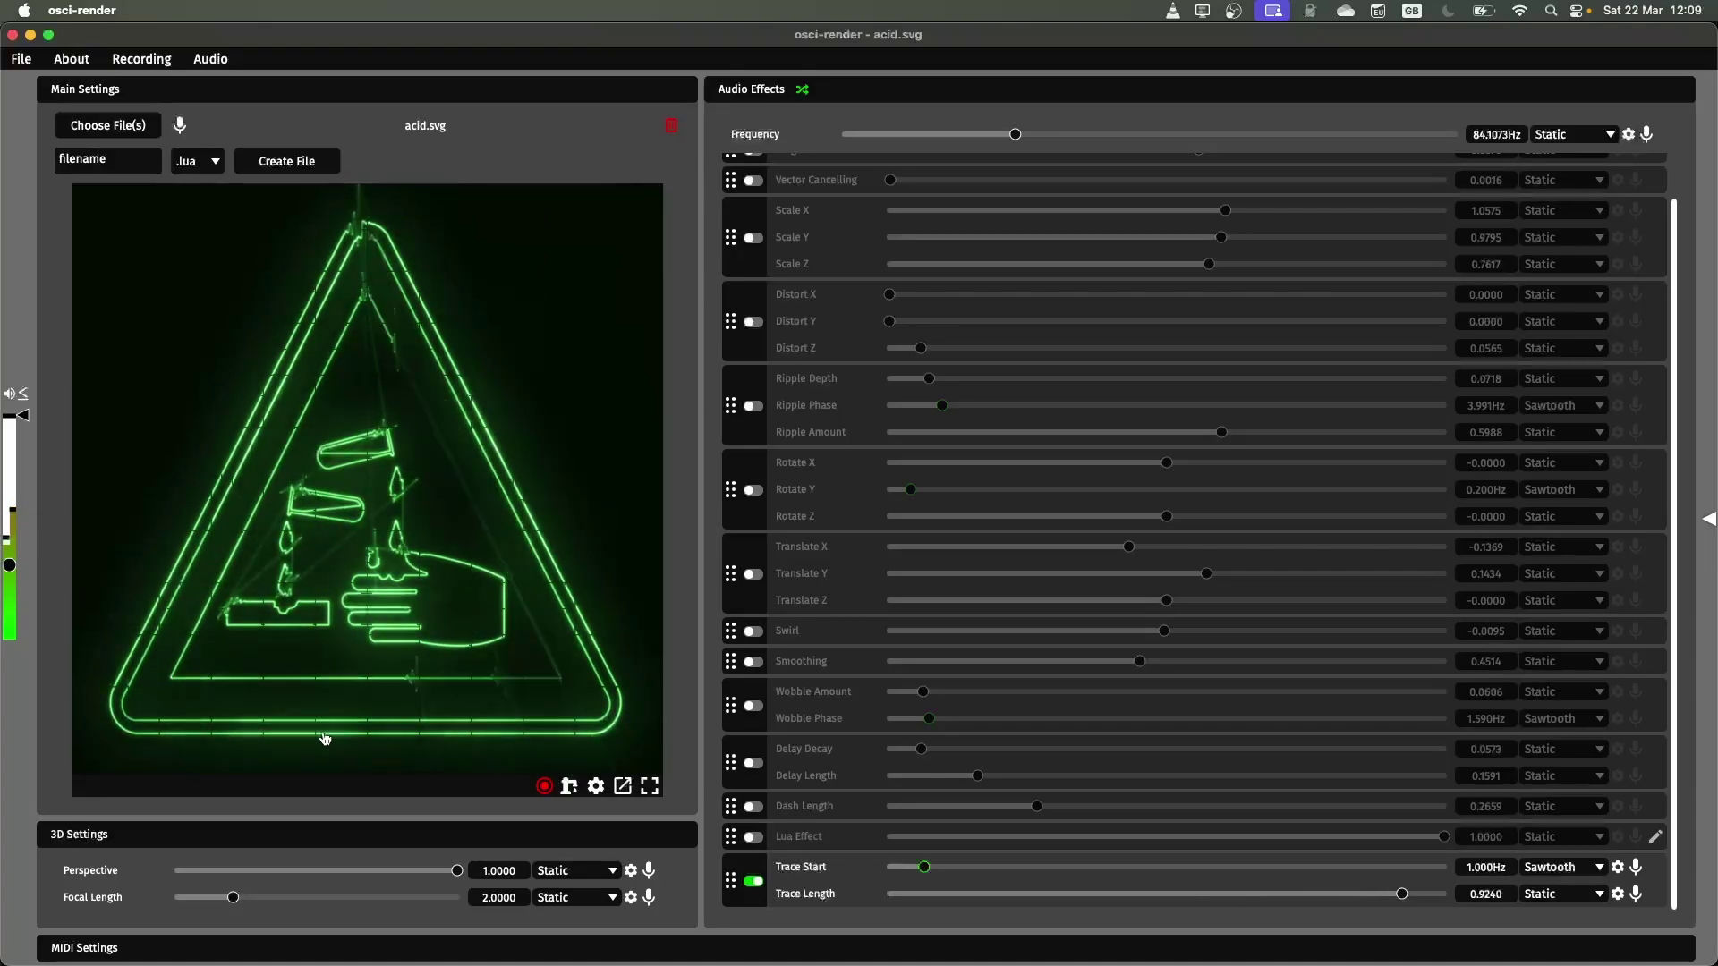
# - Turn Trace off and reshuffle the effect chain until Swirl, Bulge and Bit Crush are enabled
pyautogui.click(752, 883)
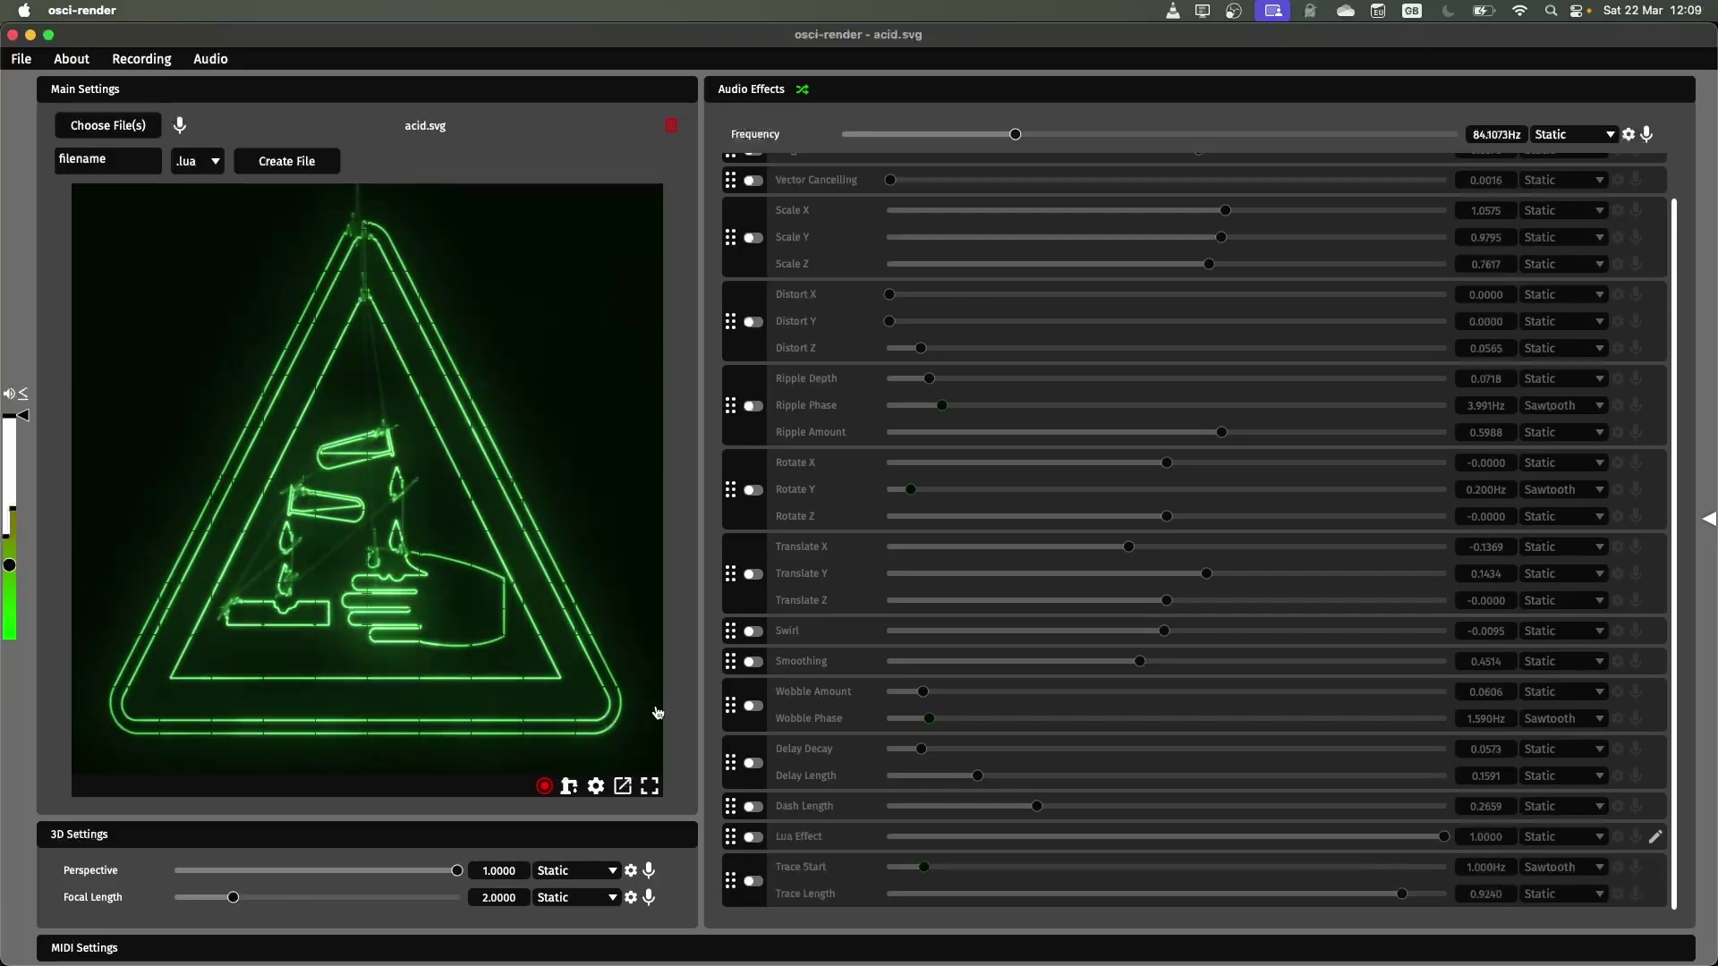
pyautogui.click(803, 92)
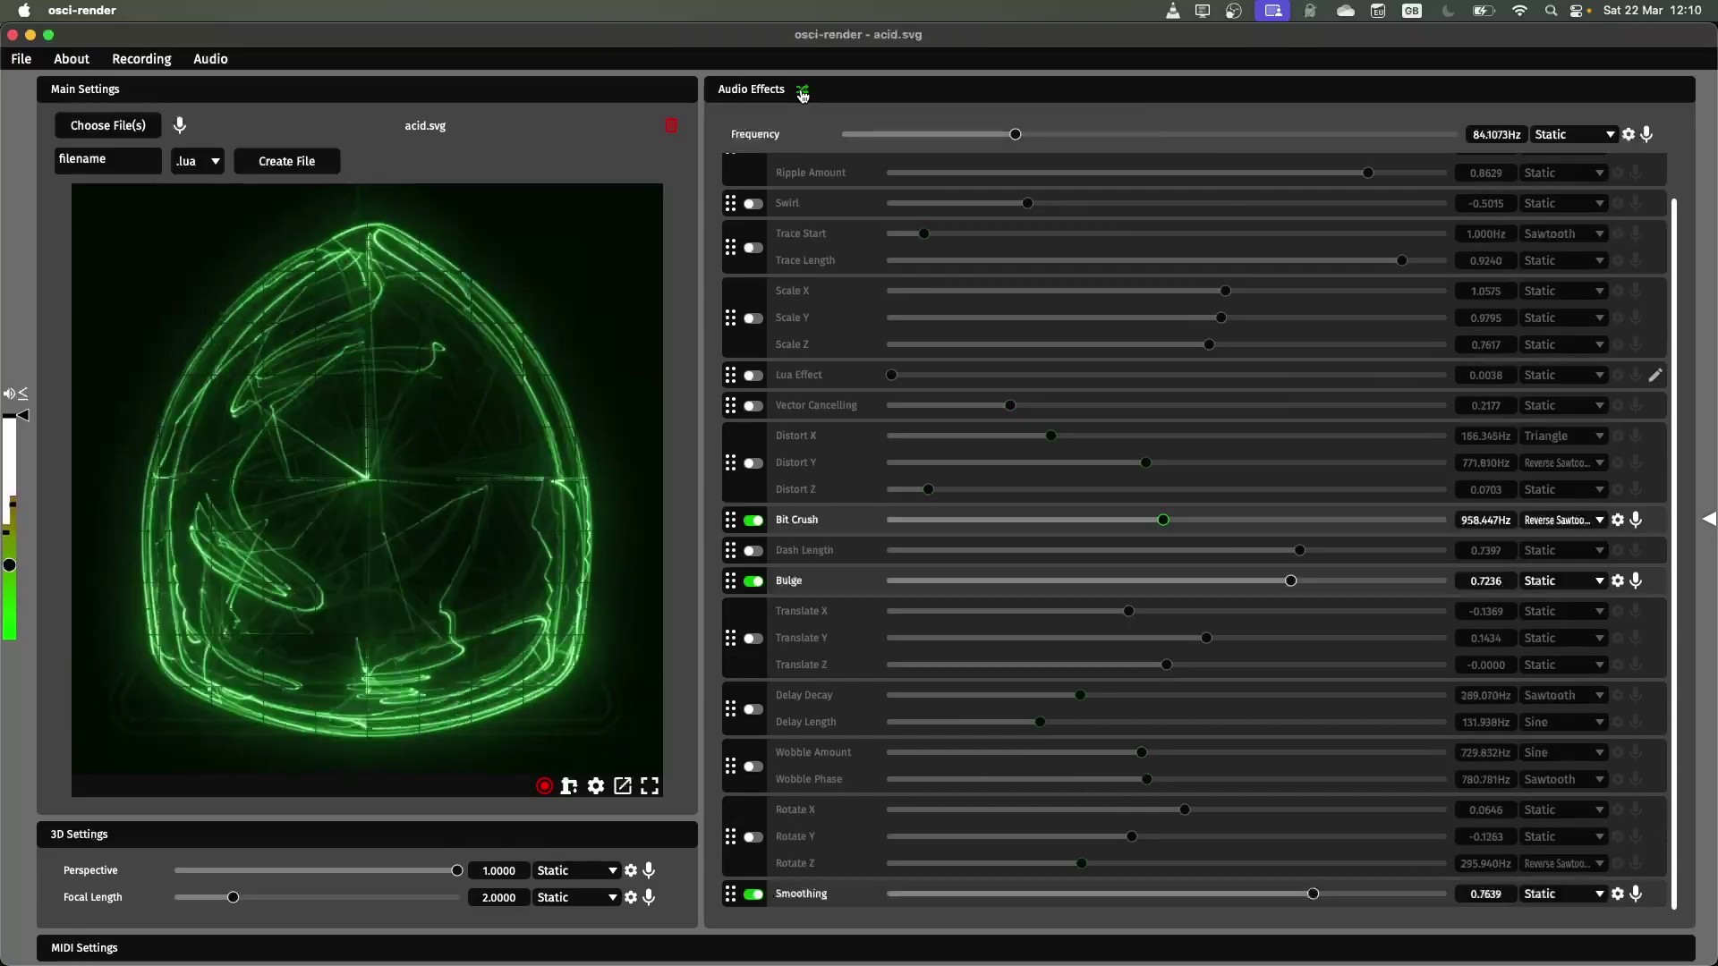
pyautogui.click(803, 92)
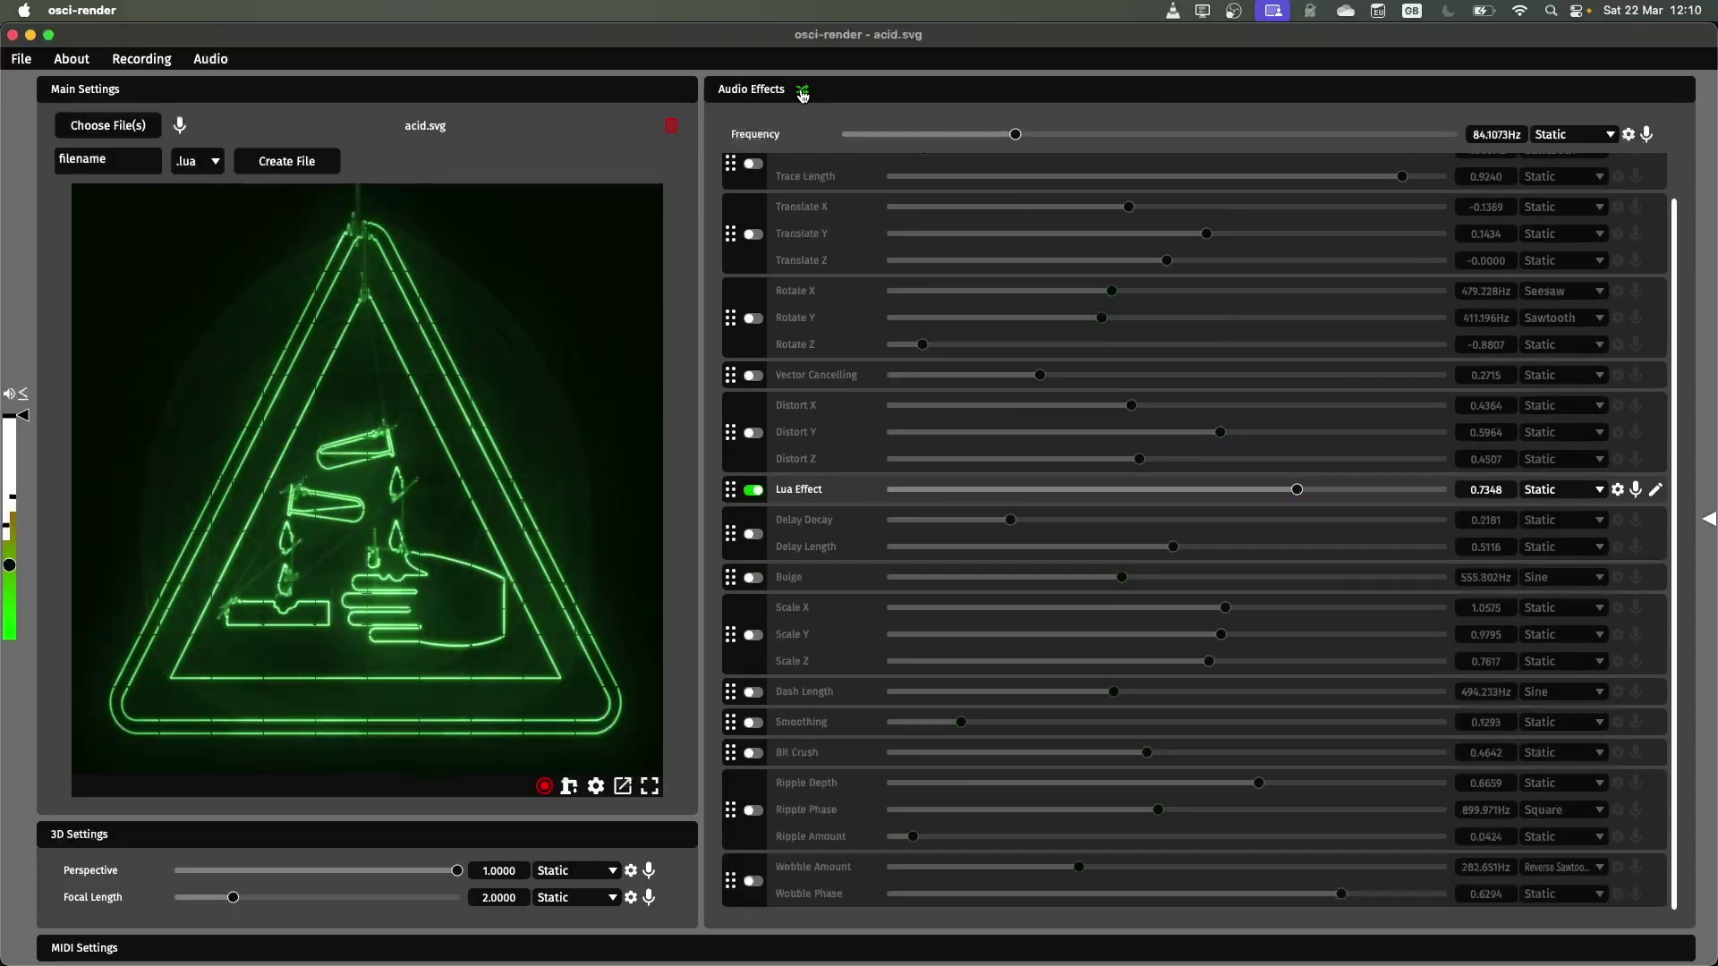
pyautogui.click(802, 92)
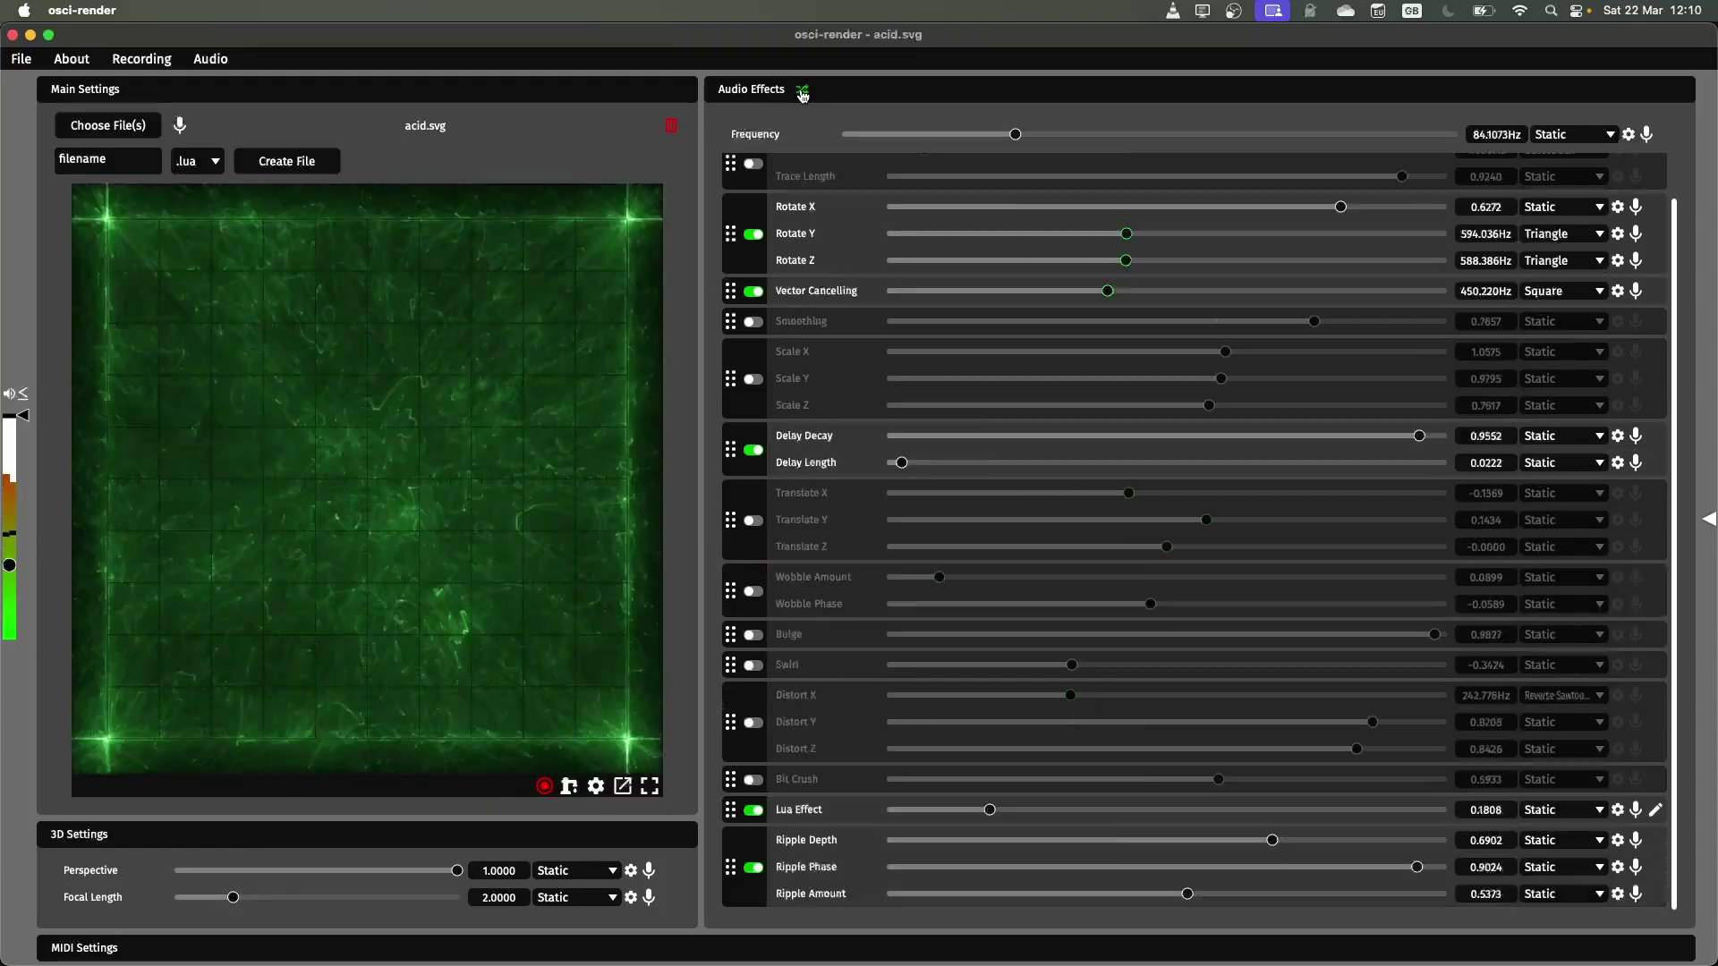
pyautogui.click(803, 93)
pyautogui.click(803, 92)
pyautogui.click(803, 92)
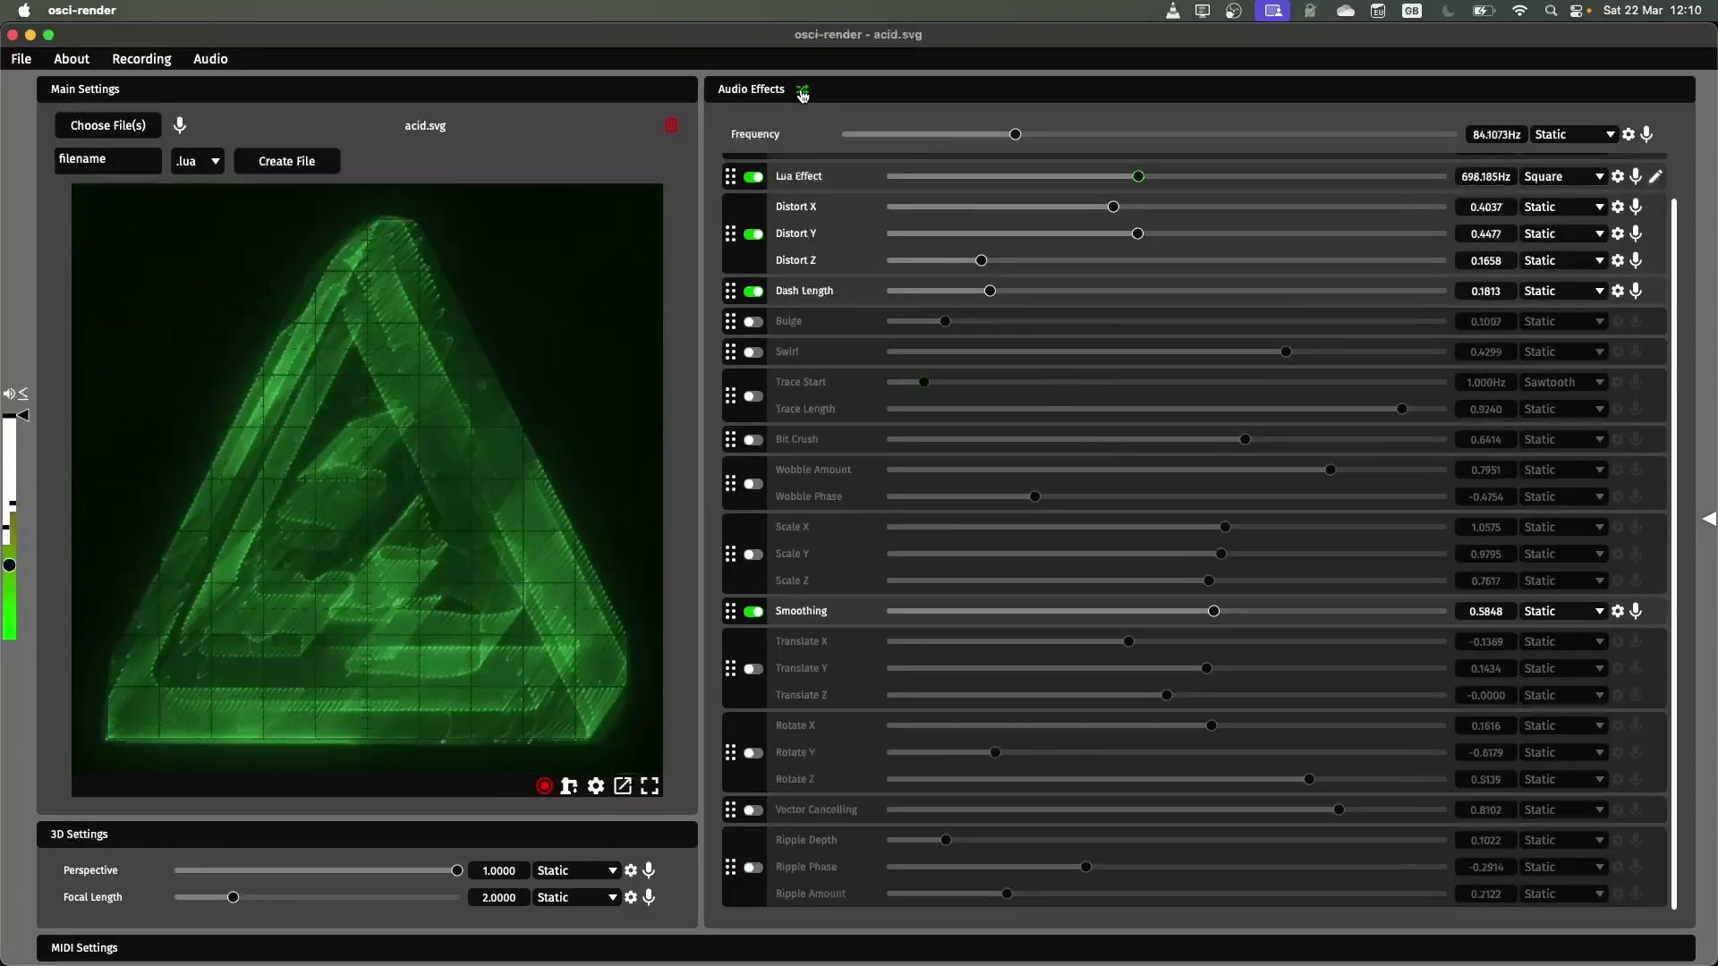
pyautogui.click(803, 93)
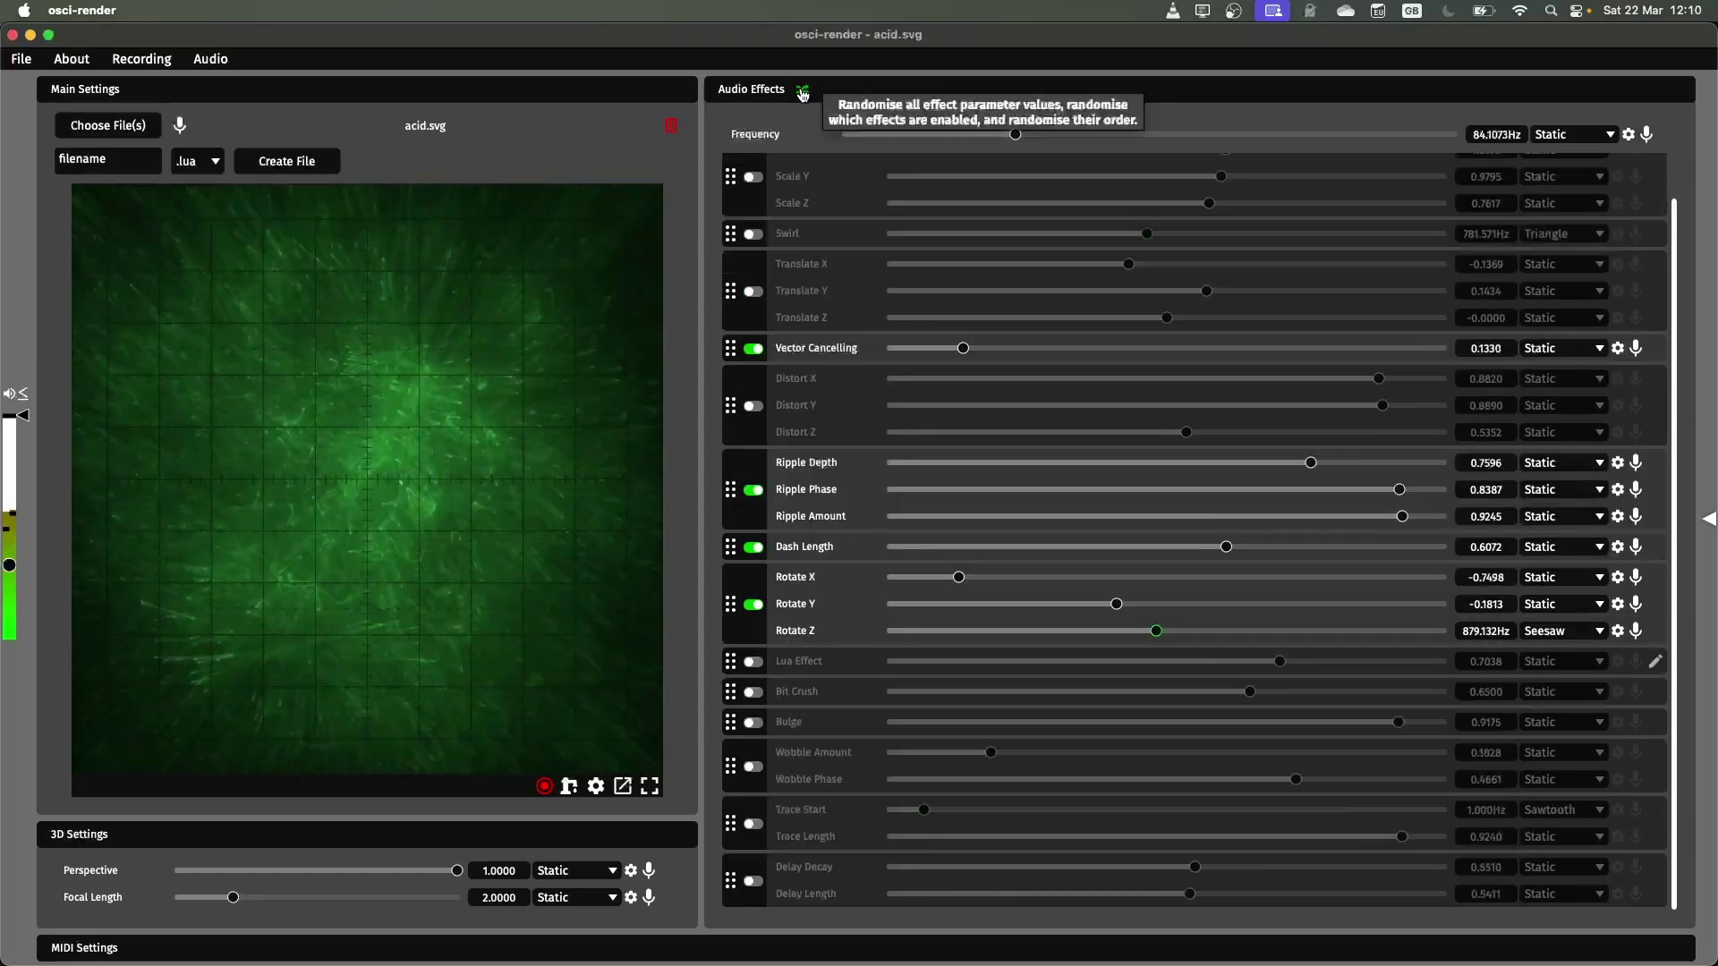
pyautogui.click(802, 93)
pyautogui.click(802, 92)
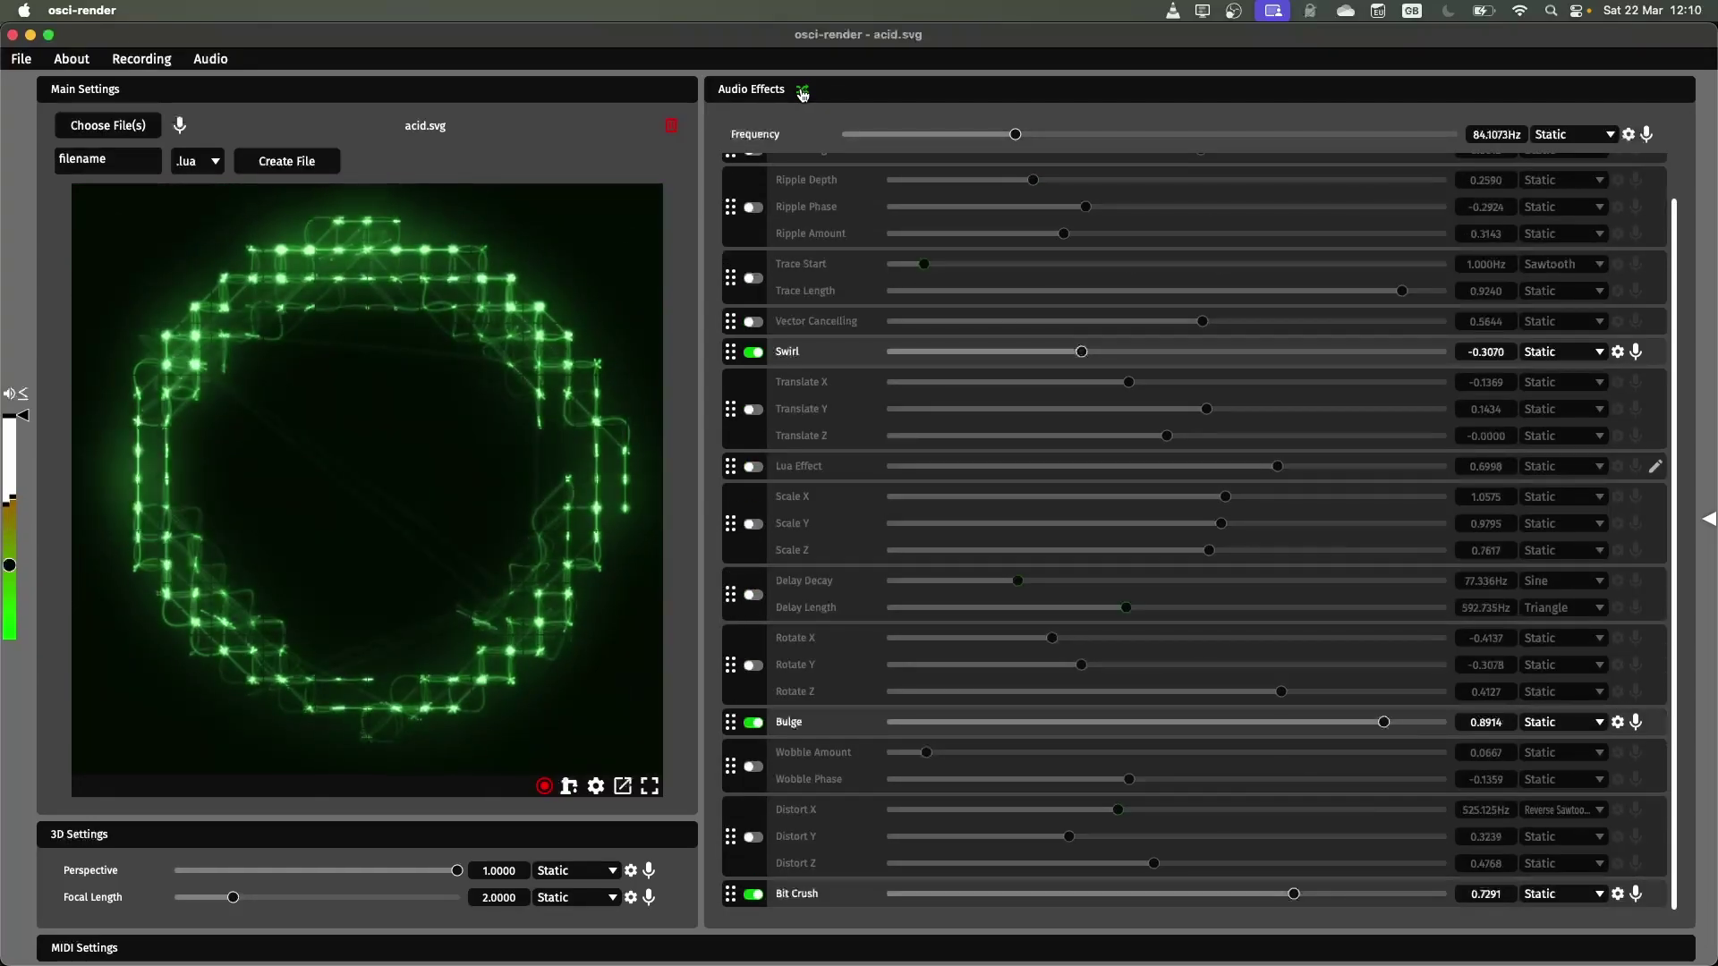